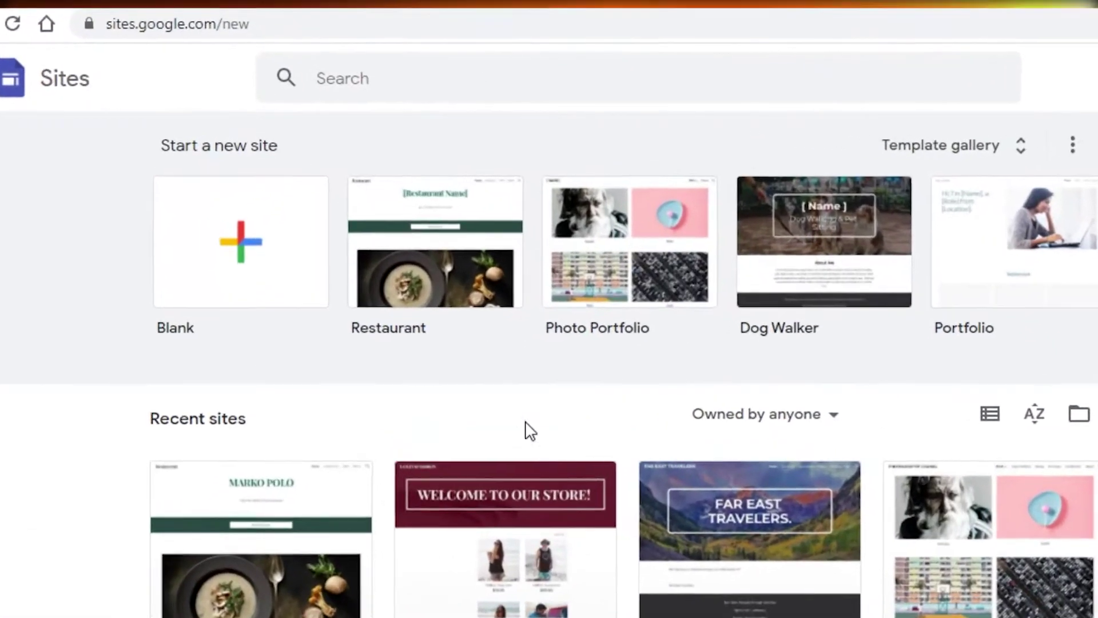
# Scroll up and down through the Squarespace Popular Designs template results.
pyautogui.scroll(-1, 404, 274)
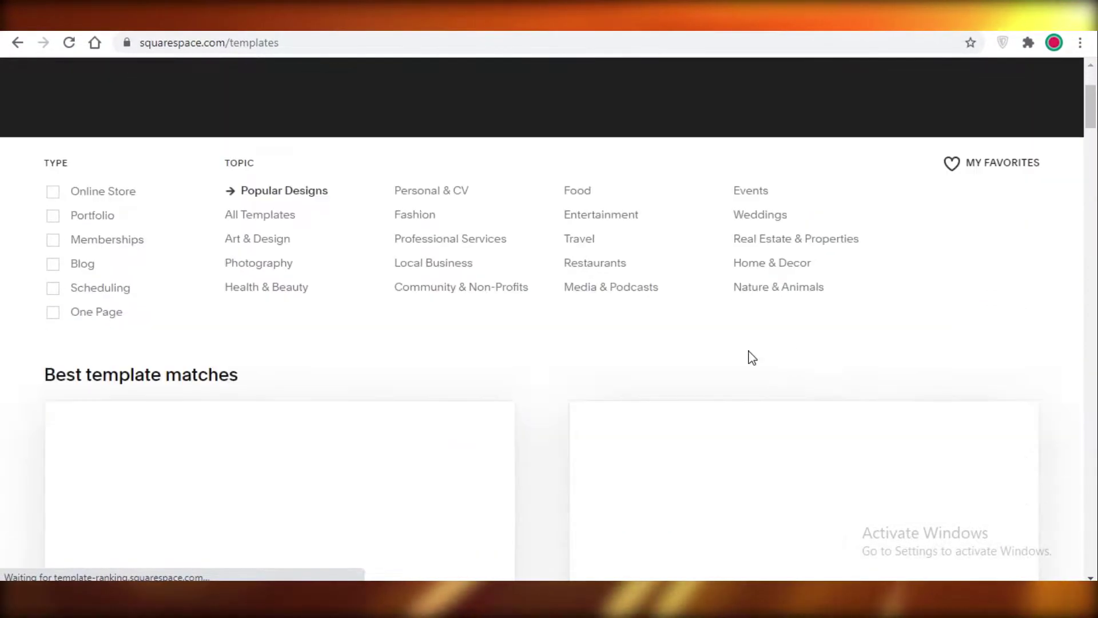
pyautogui.scroll(-10, 752, 357)
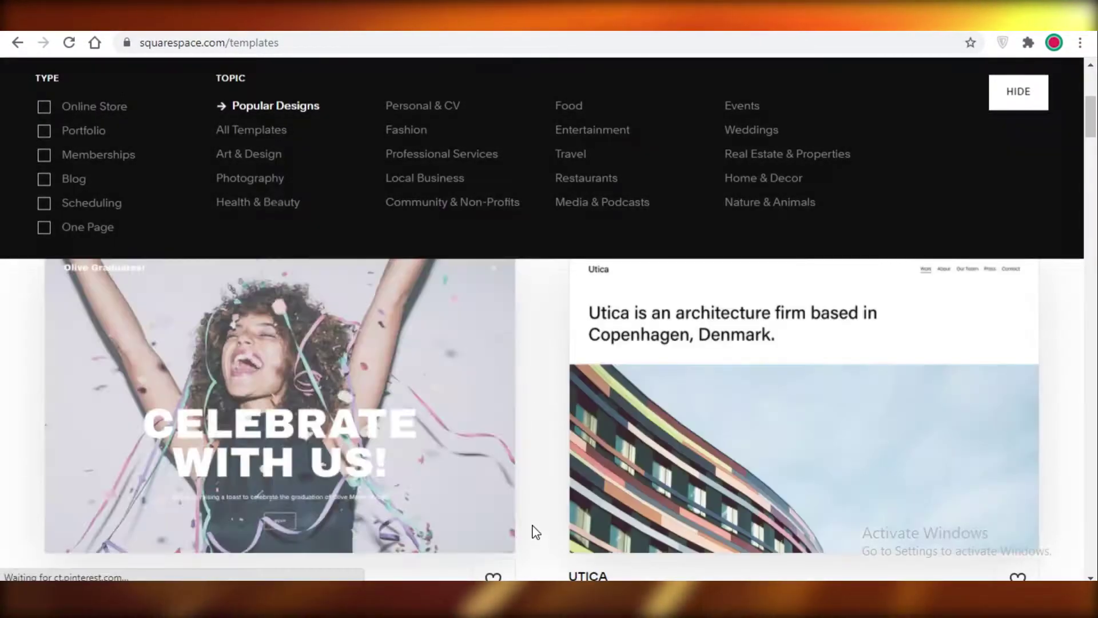
pyautogui.scroll(4, 740, 404)
pyautogui.scroll(-3, 326, 274)
pyautogui.scroll(3, 267, 171)
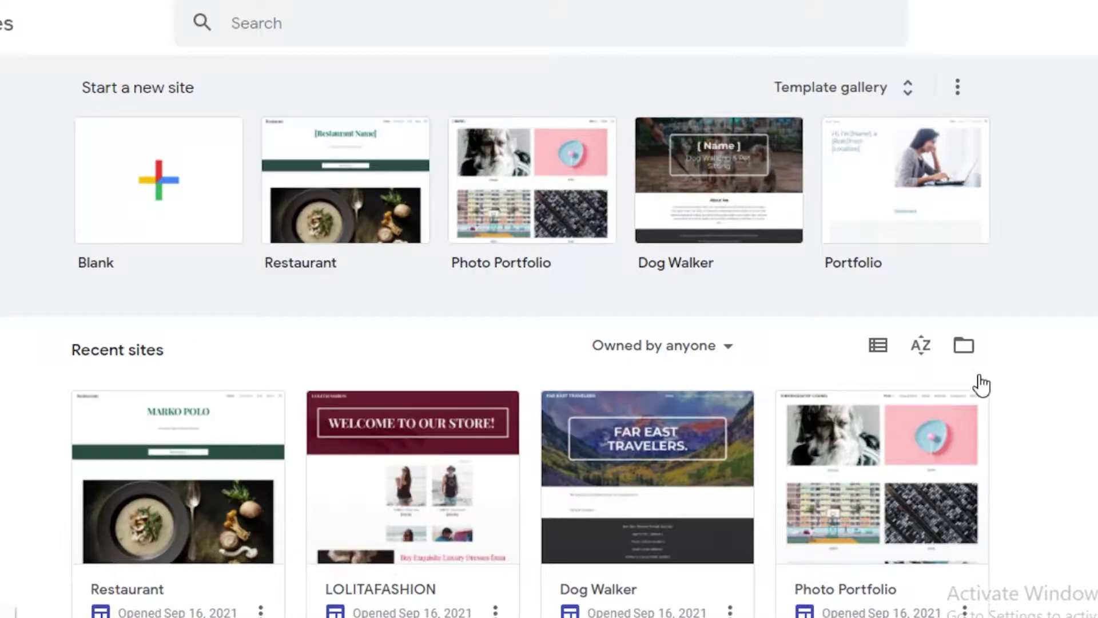
# Scroll the Google Sites start page to look over its templates.
pyautogui.scroll(-1, 301, 514)
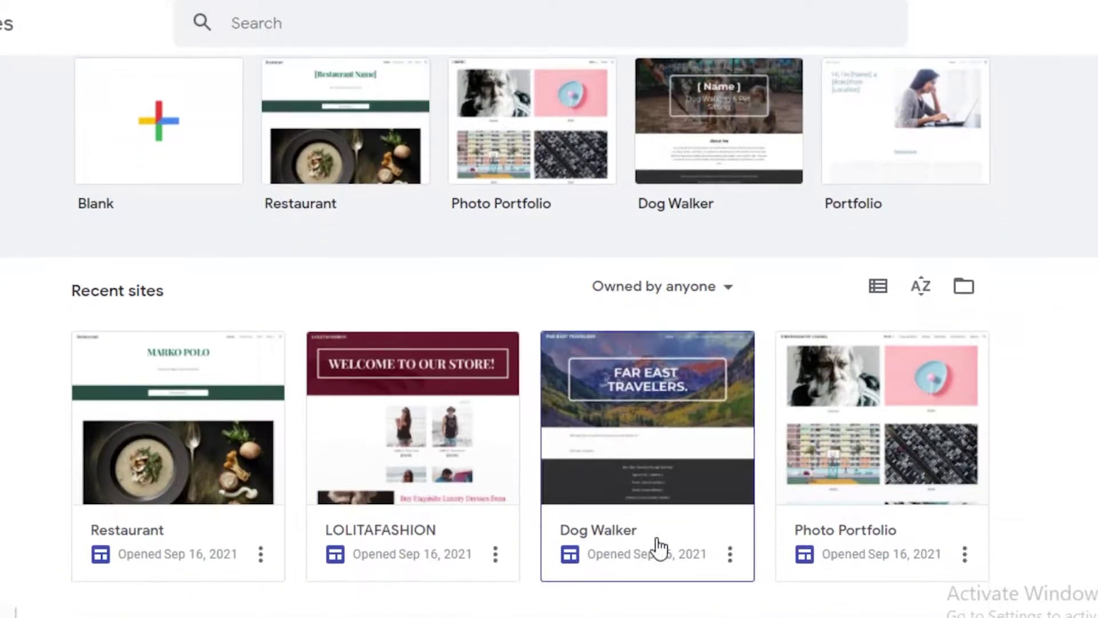
pyautogui.scroll(1, 613, 465)
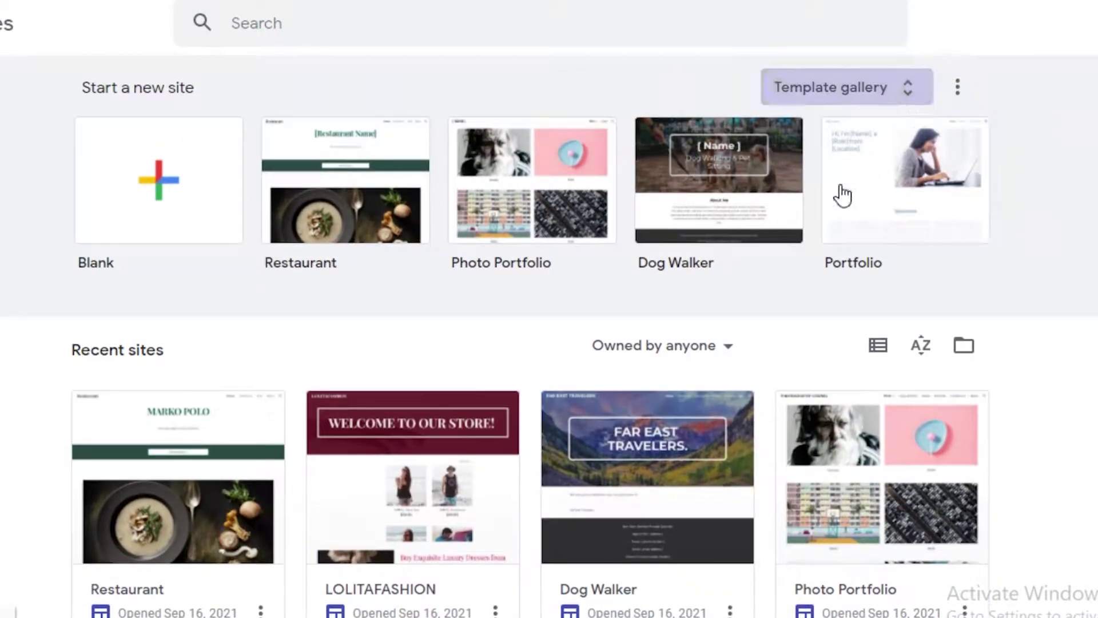
pyautogui.scroll(-18, 802, 197)
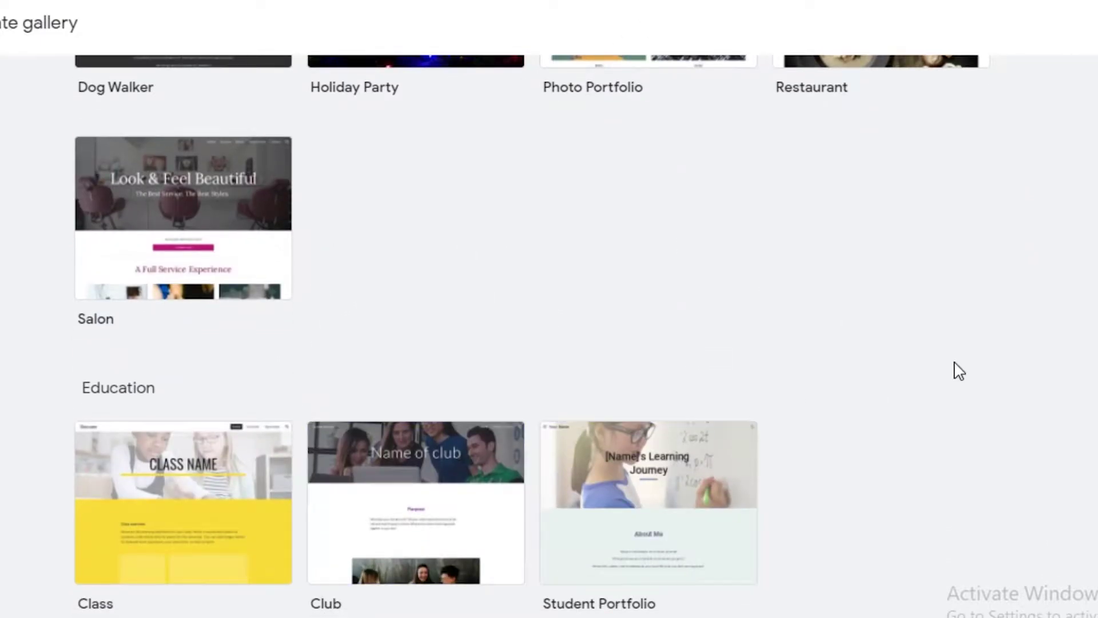
pyautogui.scroll(10, 451, 358)
pyautogui.scroll(7, 311, 375)
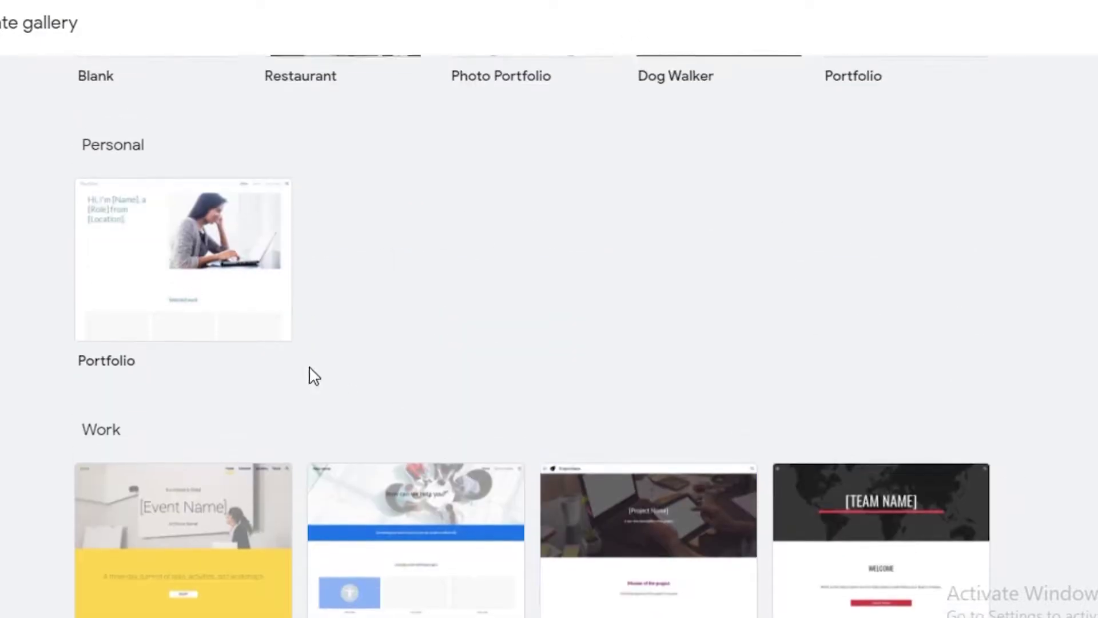
pyautogui.scroll(-18, 818, 195)
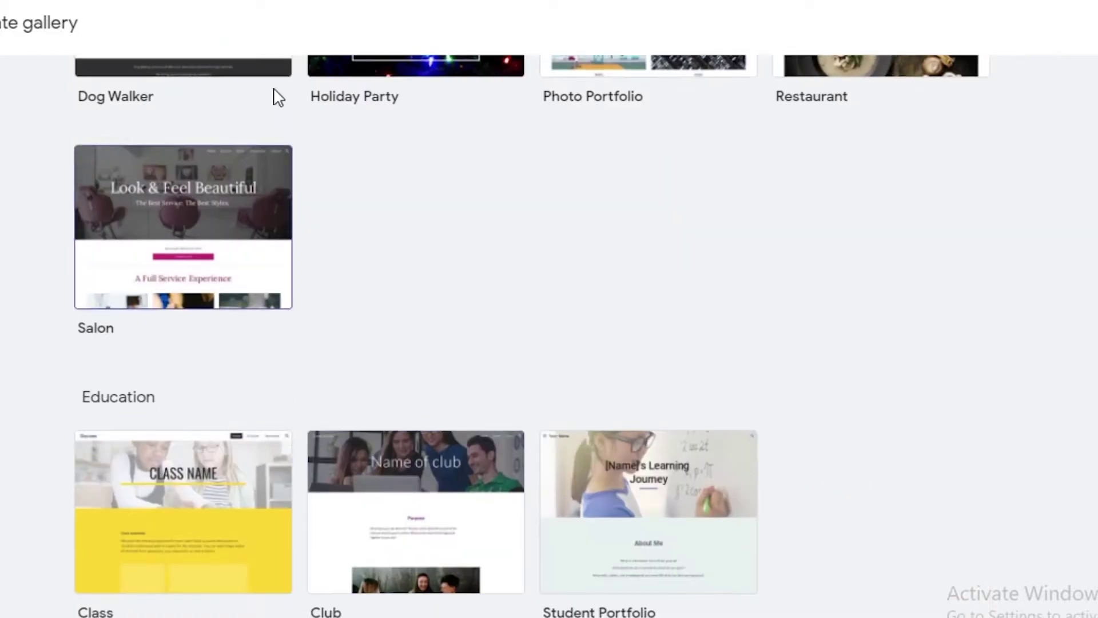
pyautogui.scroll(12, 718, 469)
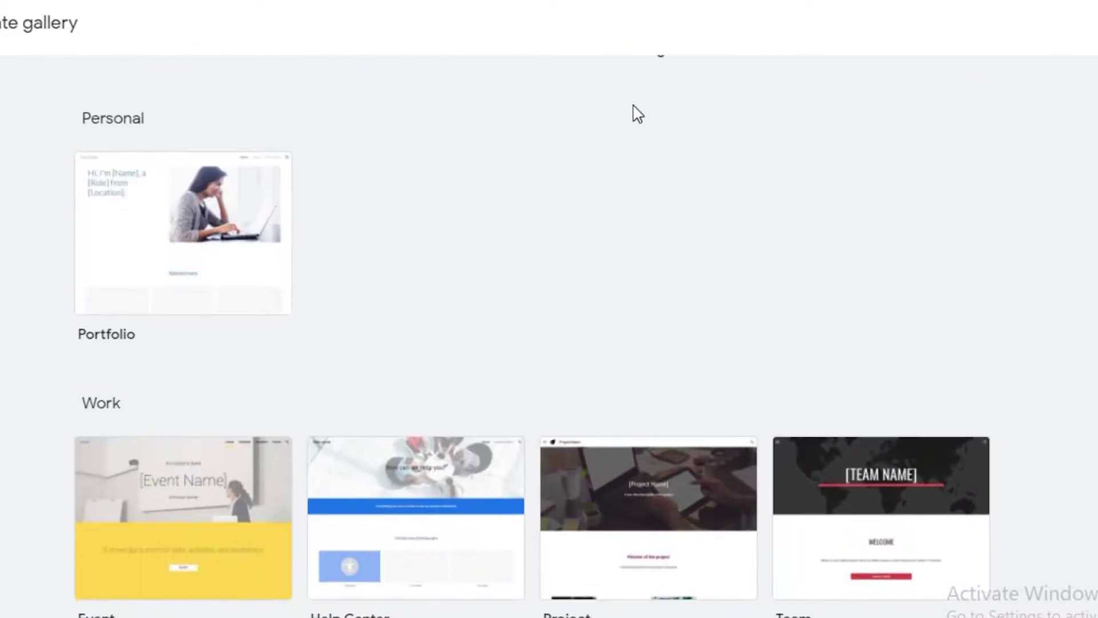
pyautogui.scroll(4, 65, 170)
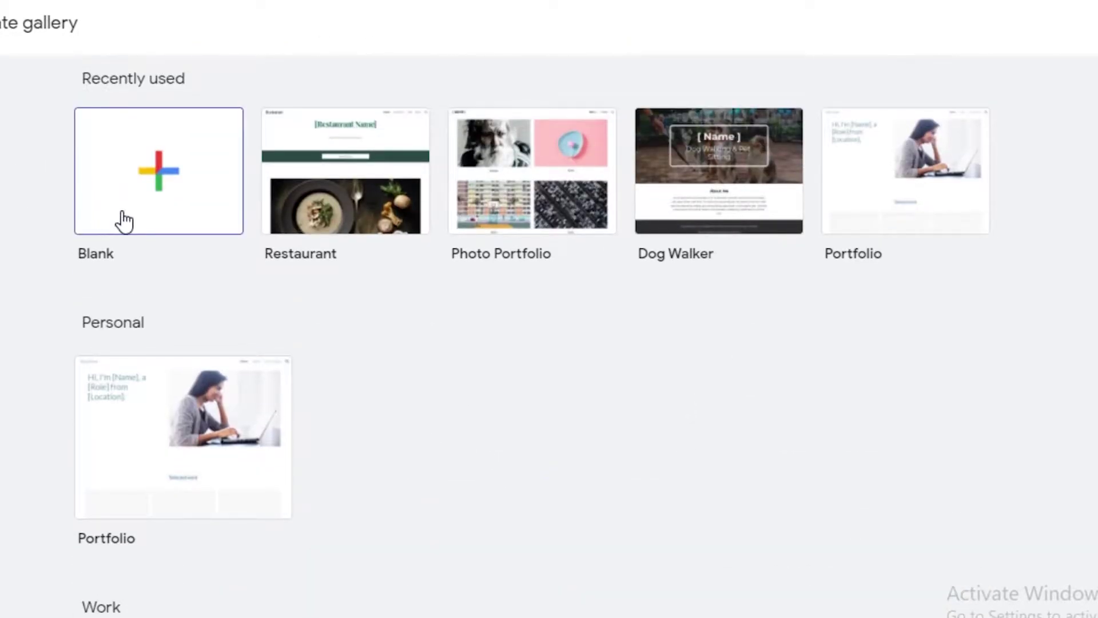
pyautogui.scroll(-4, 703, 534)
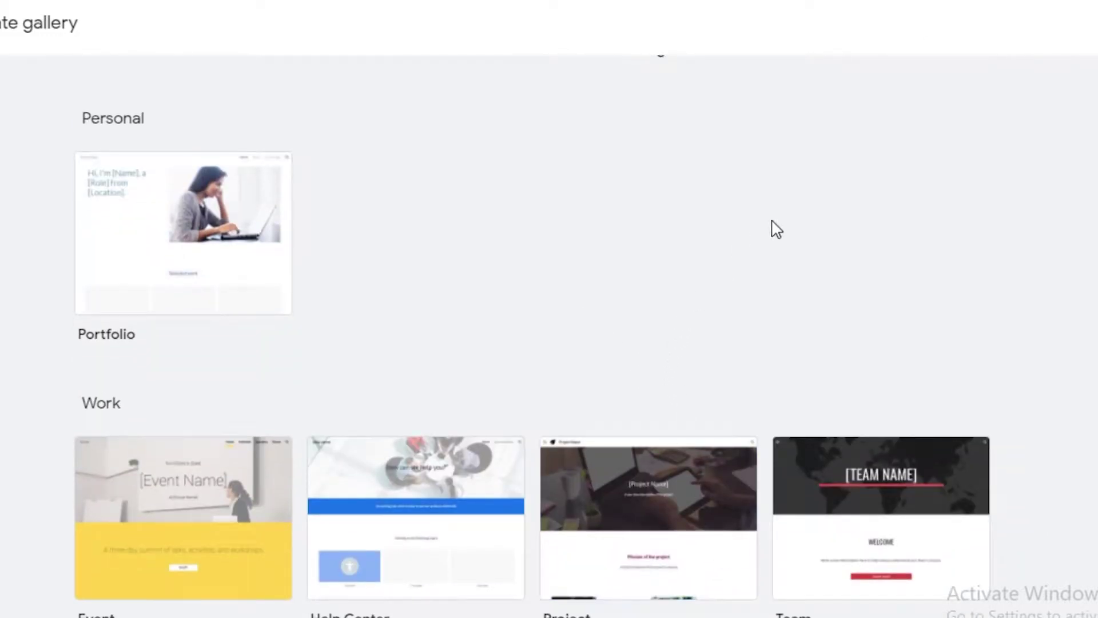
pyautogui.scroll(-8, 797, 375)
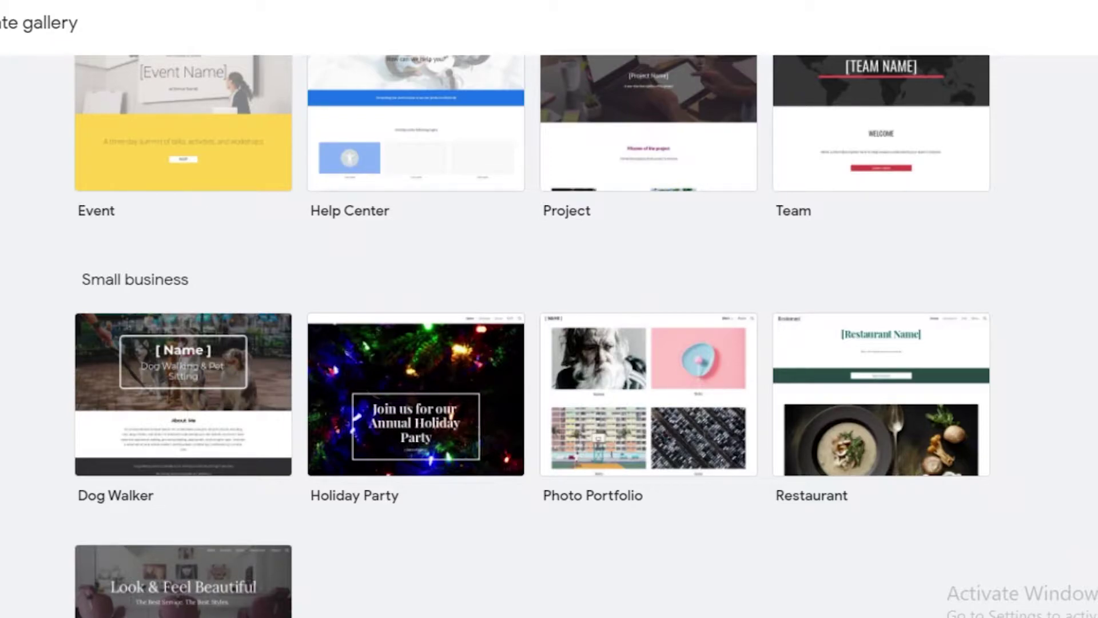
pyautogui.scroll(8, 593, 265)
pyautogui.scroll(-8, 612, 303)
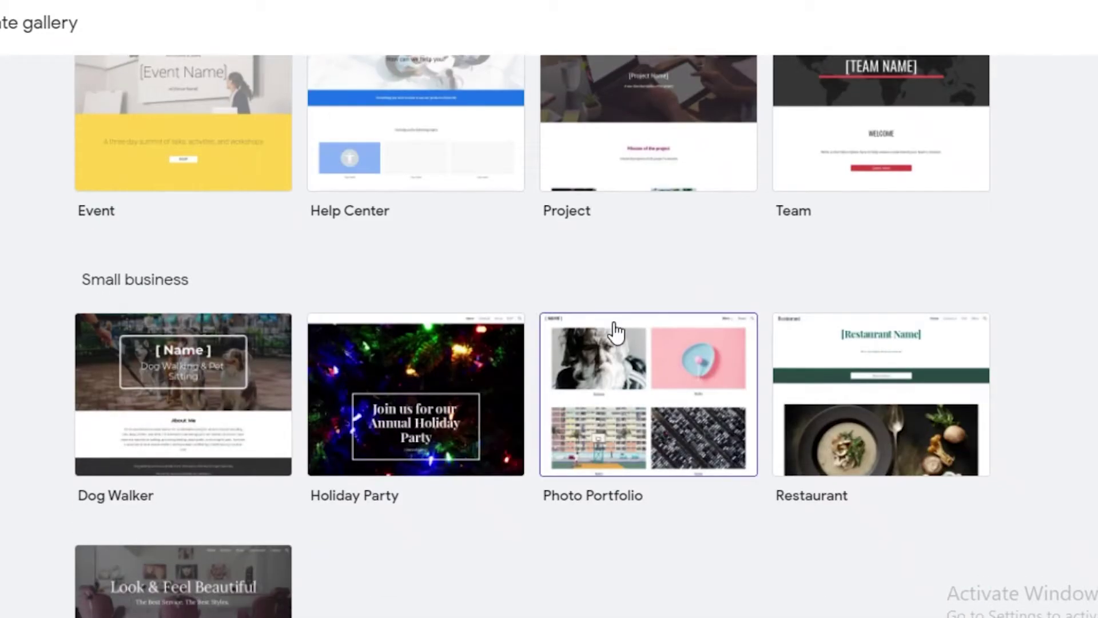
pyautogui.scroll(-6, 222, 166)
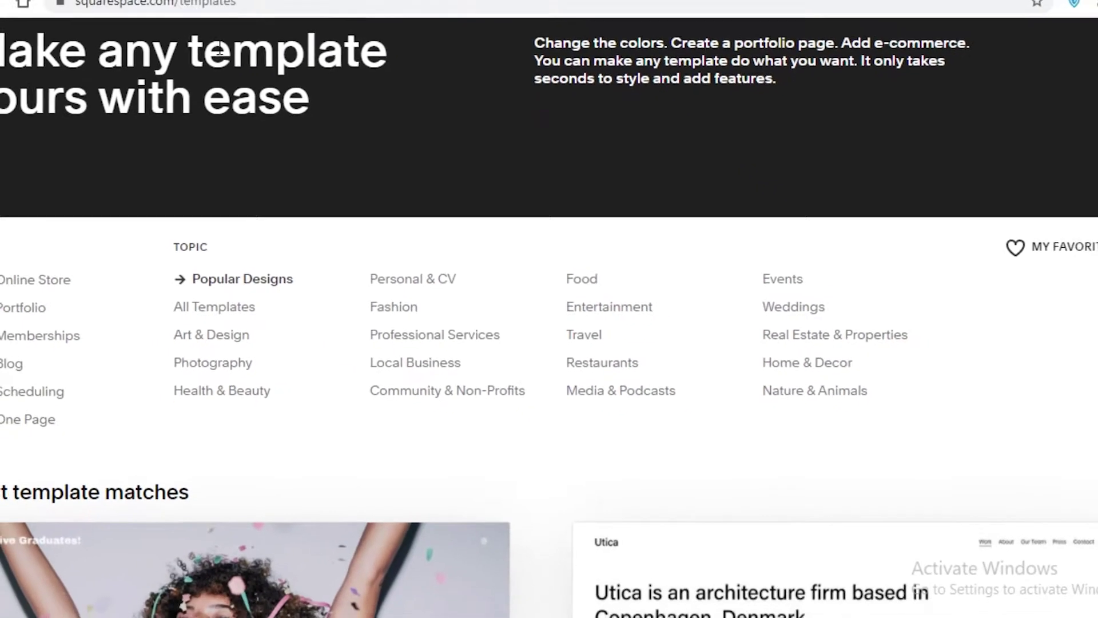
# Scroll the Popular Designs templates down to the TOPIC filter's Restaurants option.
pyautogui.scroll(-8, 617, 349)
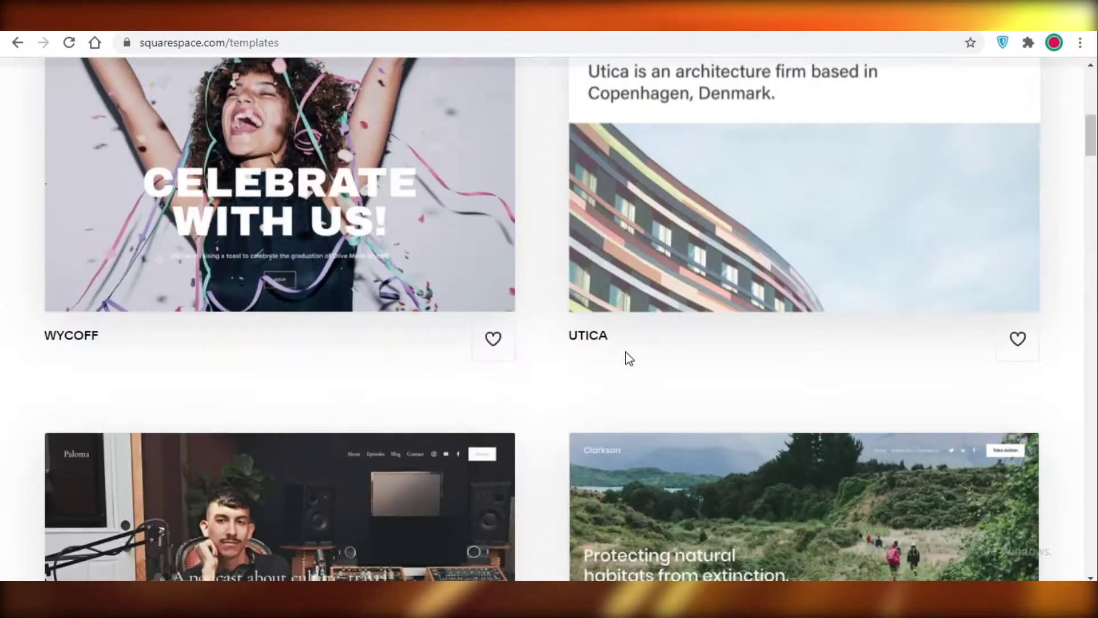
pyautogui.scroll(3, 637, 400)
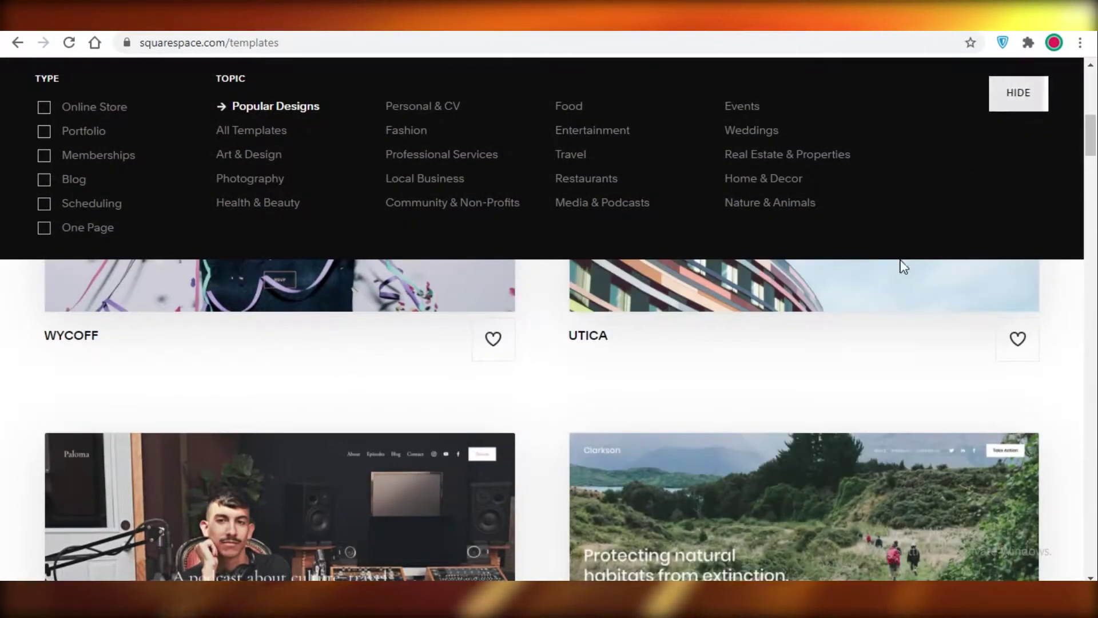
pyautogui.scroll(-5, 902, 267)
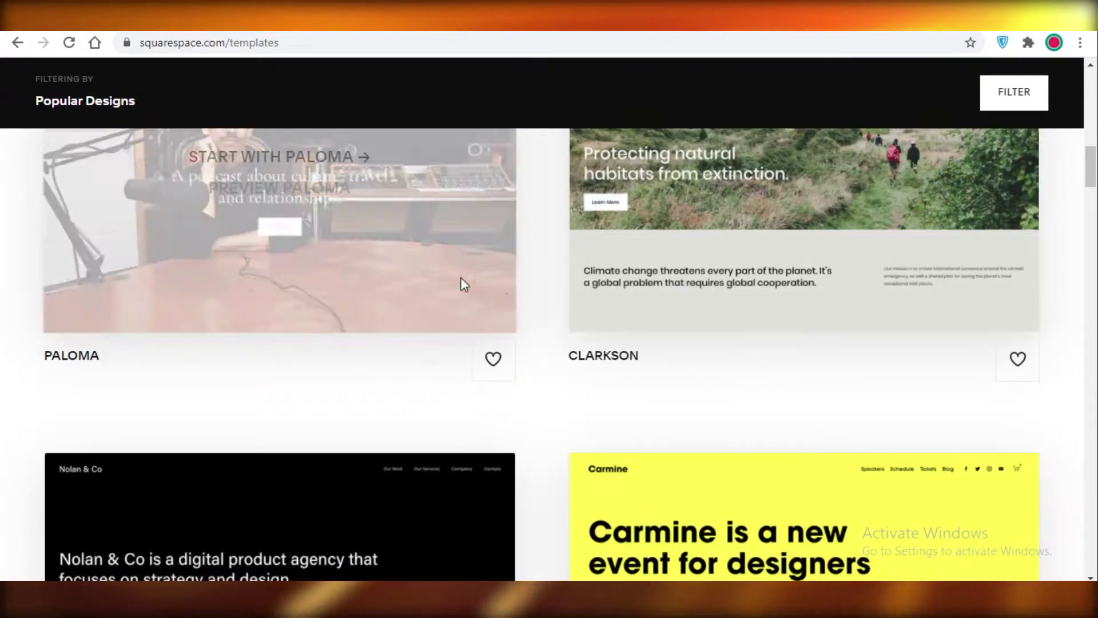
pyautogui.scroll(-10, 1024, 351)
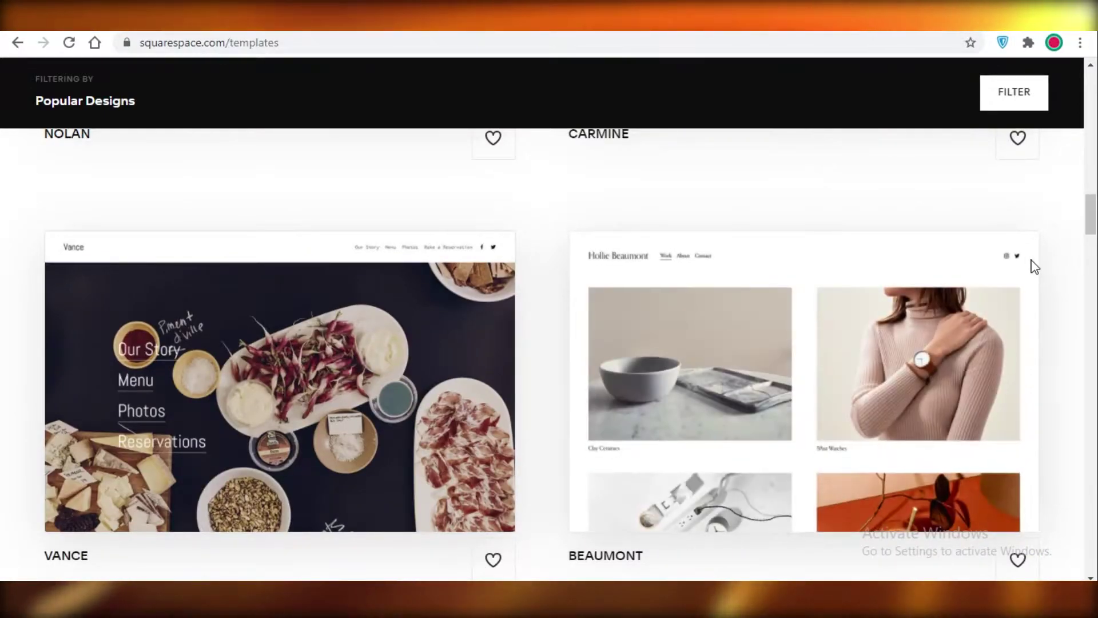
pyautogui.moveTo(993, 297)
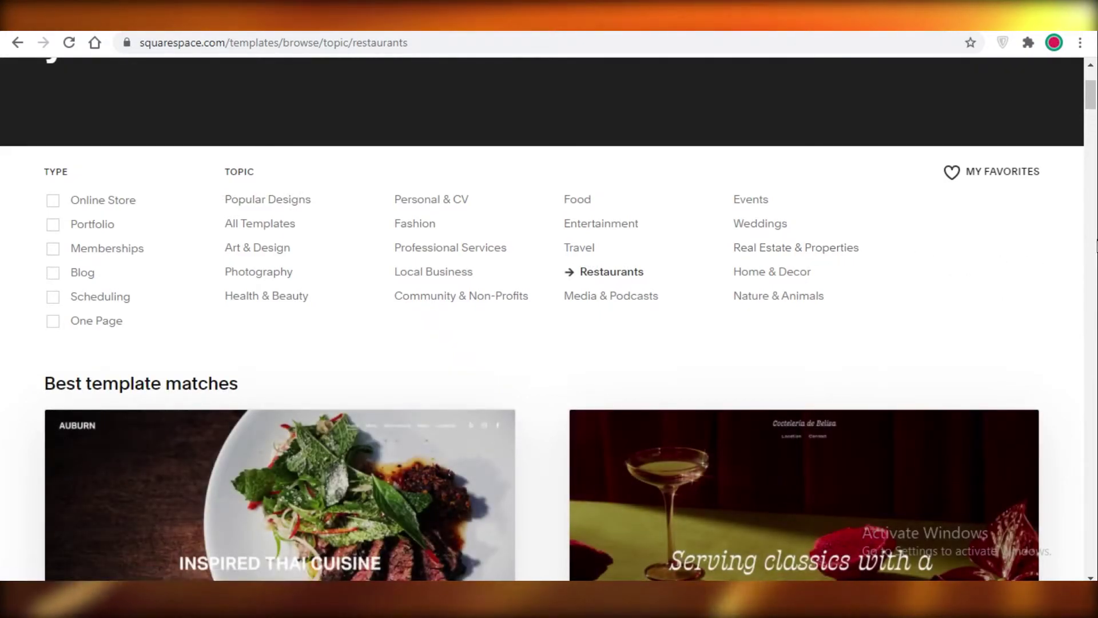
pyautogui.moveTo(1093, 99)
pyautogui.mouseDown()
pyautogui.moveTo(1093, 342)
pyautogui.moveTo(1093, 92)
pyautogui.moveTo(1093, 115)
pyautogui.mouseUp()
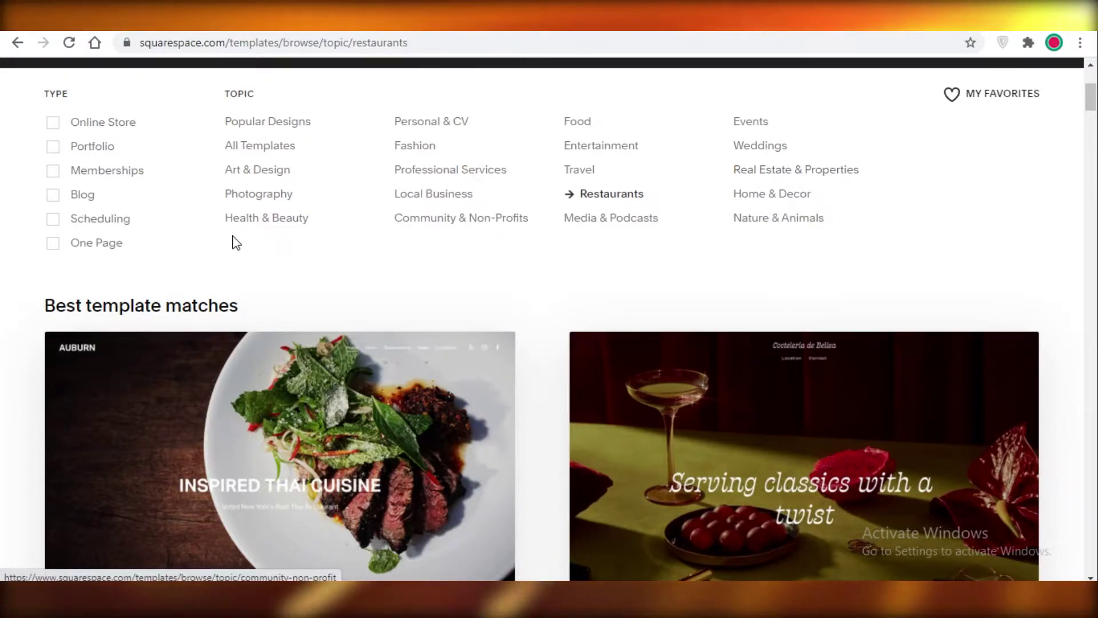
pyautogui.scroll(-3, 394, 267)
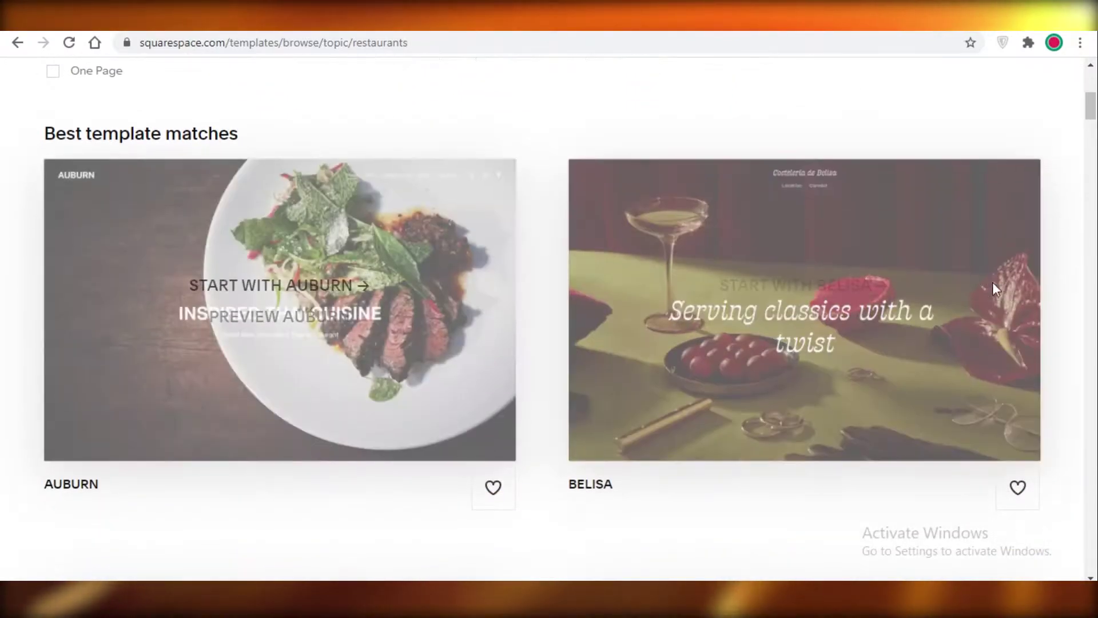
pyautogui.scroll(-6, 995, 298)
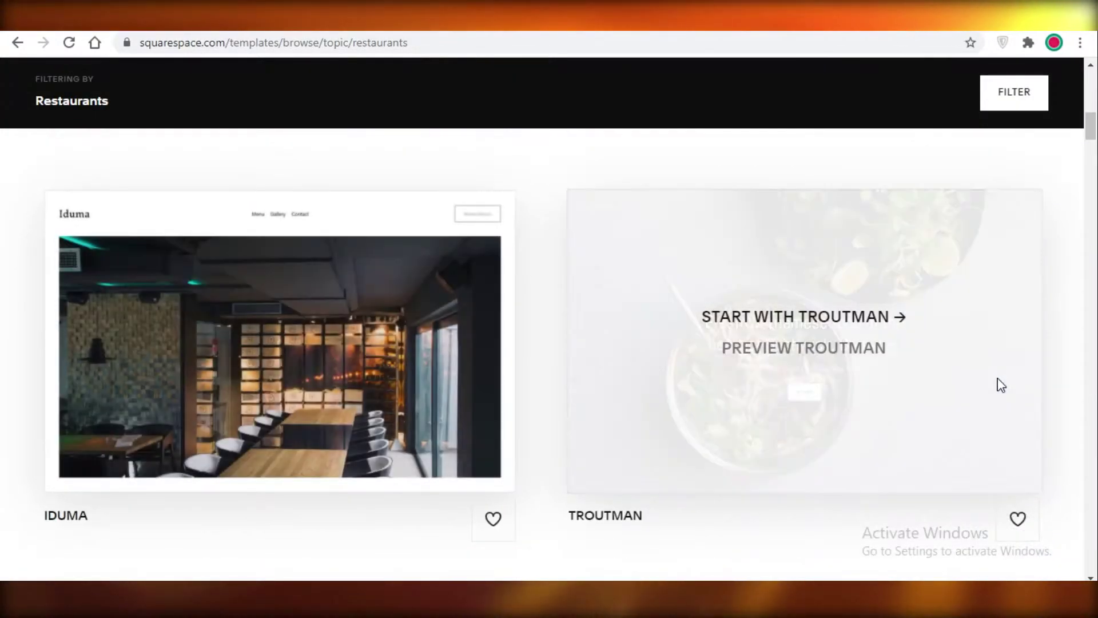
pyautogui.scroll(8, 416, 223)
pyautogui.scroll(-12, 304, 232)
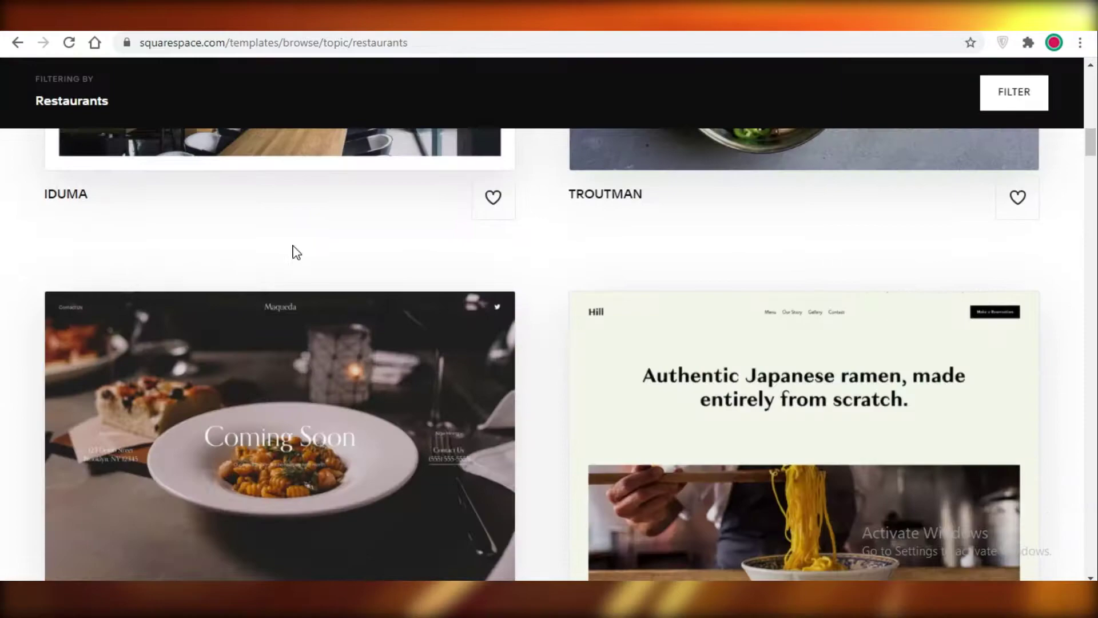
pyautogui.scroll(-8, 295, 252)
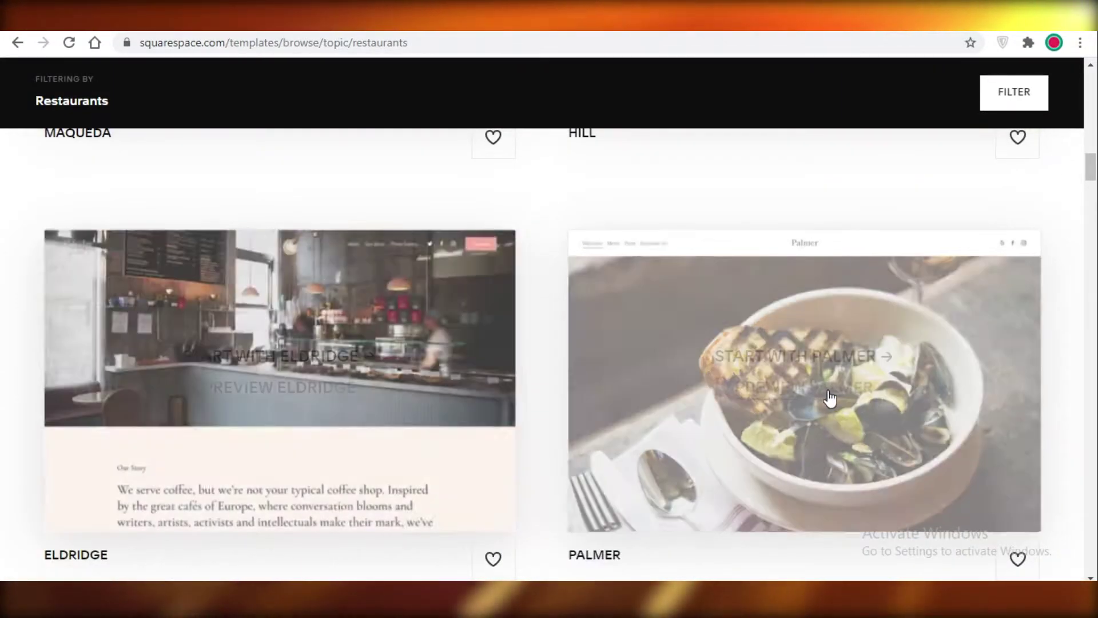
pyautogui.scroll(-8, 829, 397)
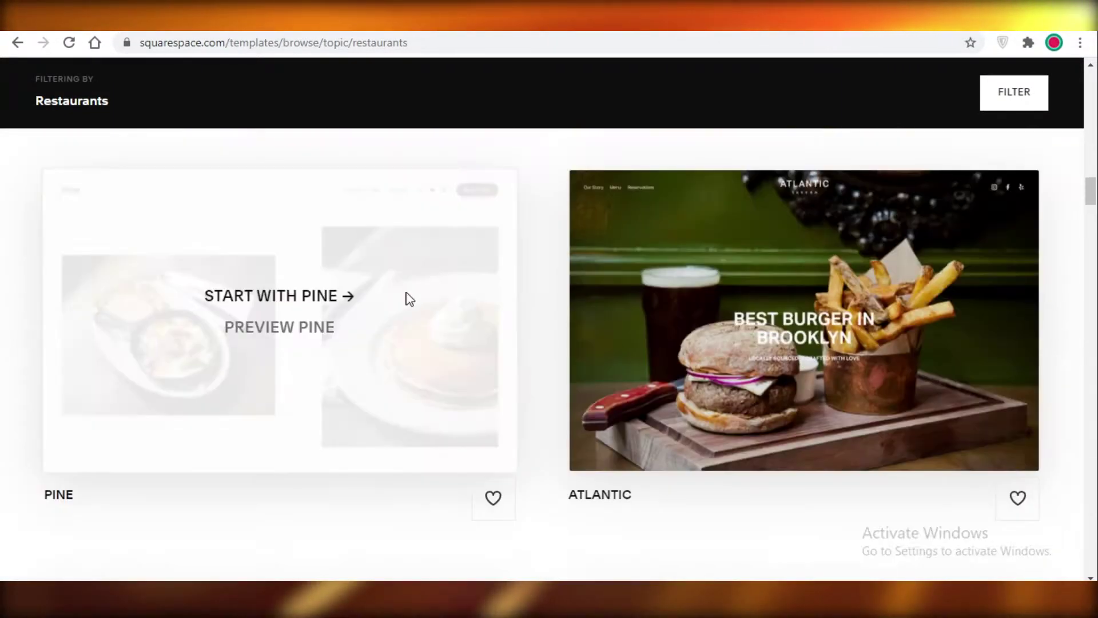
pyautogui.scroll(-6, 1058, 354)
pyautogui.scroll(6, 972, 326)
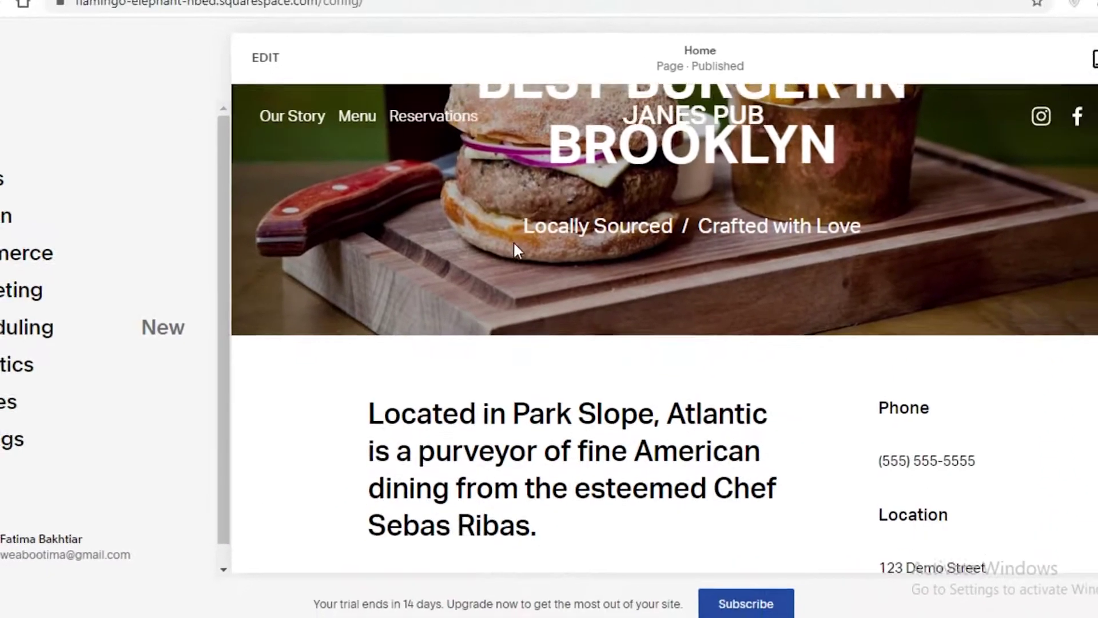
# Scroll the JANES PUB home page from the BEST BURGER IN BROOKLYN banner to the Snacks x Salads menu.
pyautogui.scroll(-15, 565, 223)
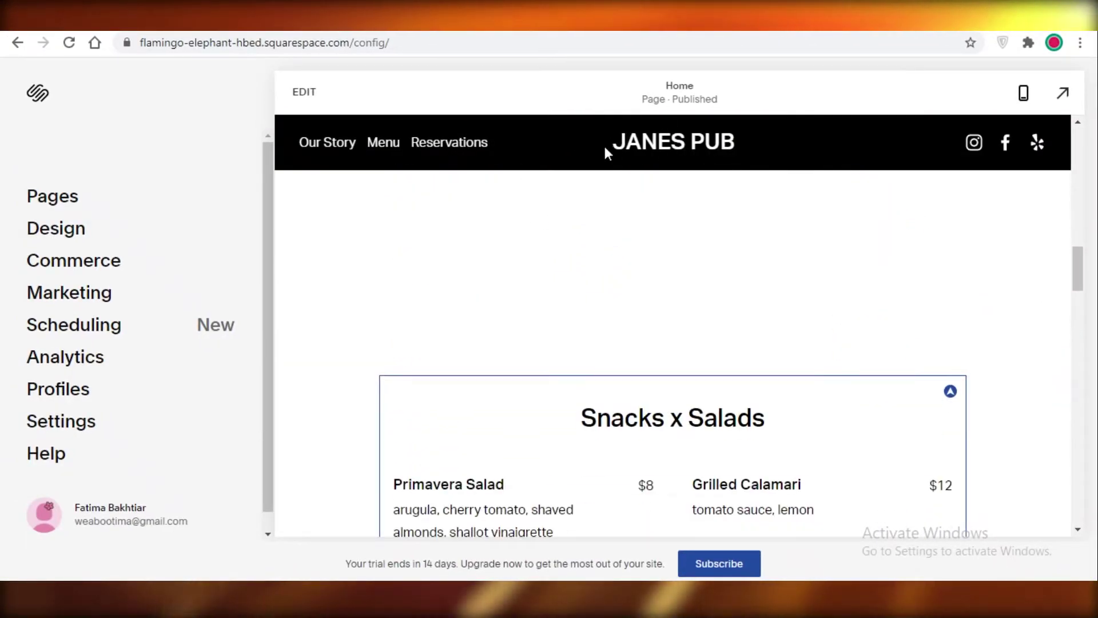
pyautogui.scroll(15, 771, 314)
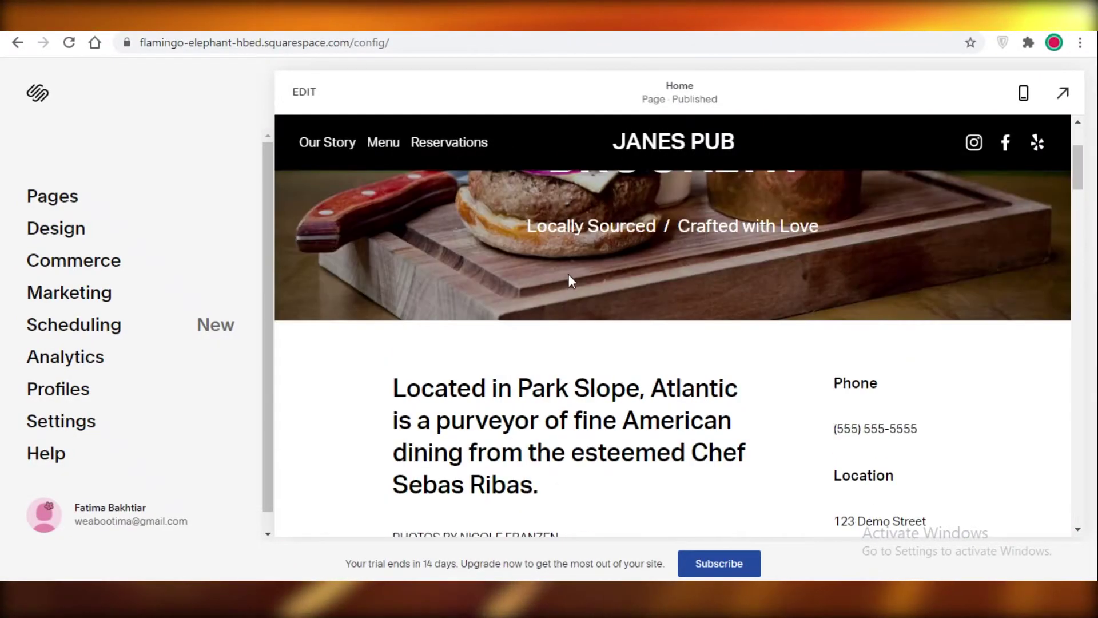
pyautogui.scroll(-3, 569, 280)
pyautogui.scroll(8, 583, 275)
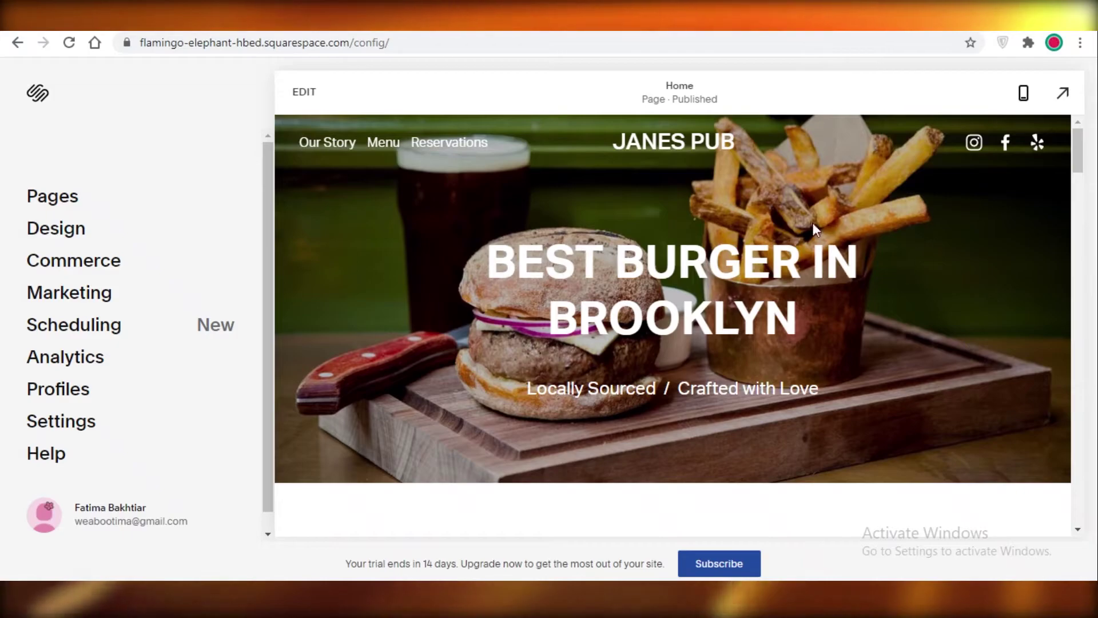
pyautogui.scroll(-7, 725, 277)
pyautogui.scroll(3, 551, 294)
pyautogui.scroll(-3, 551, 294)
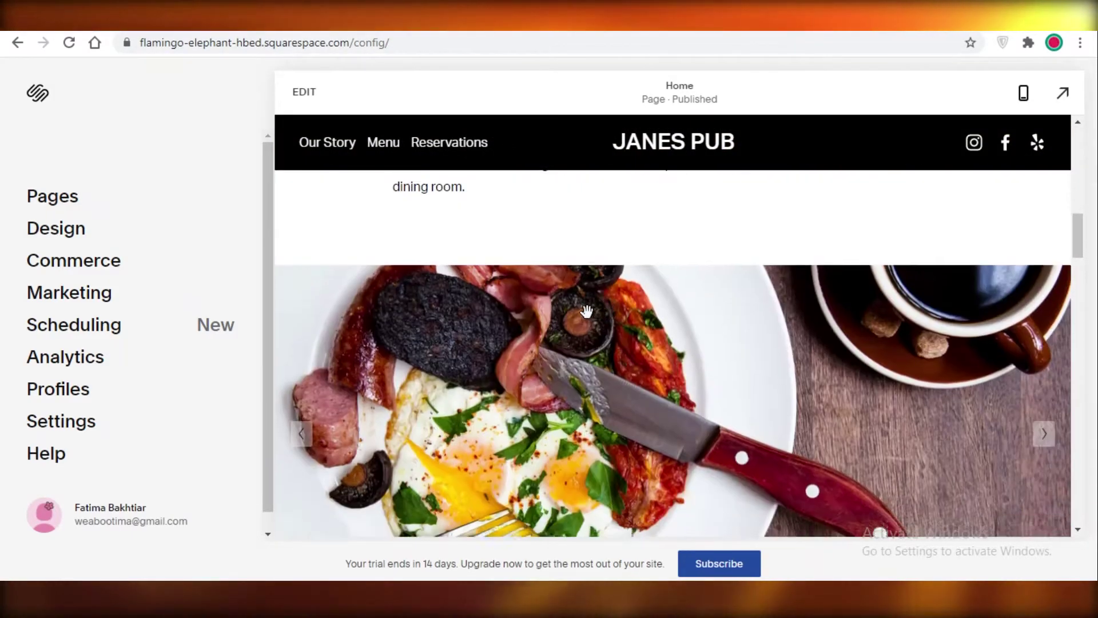
pyautogui.scroll(8, 522, 274)
pyautogui.scroll(-8, 512, 287)
pyautogui.scroll(2, 528, 294)
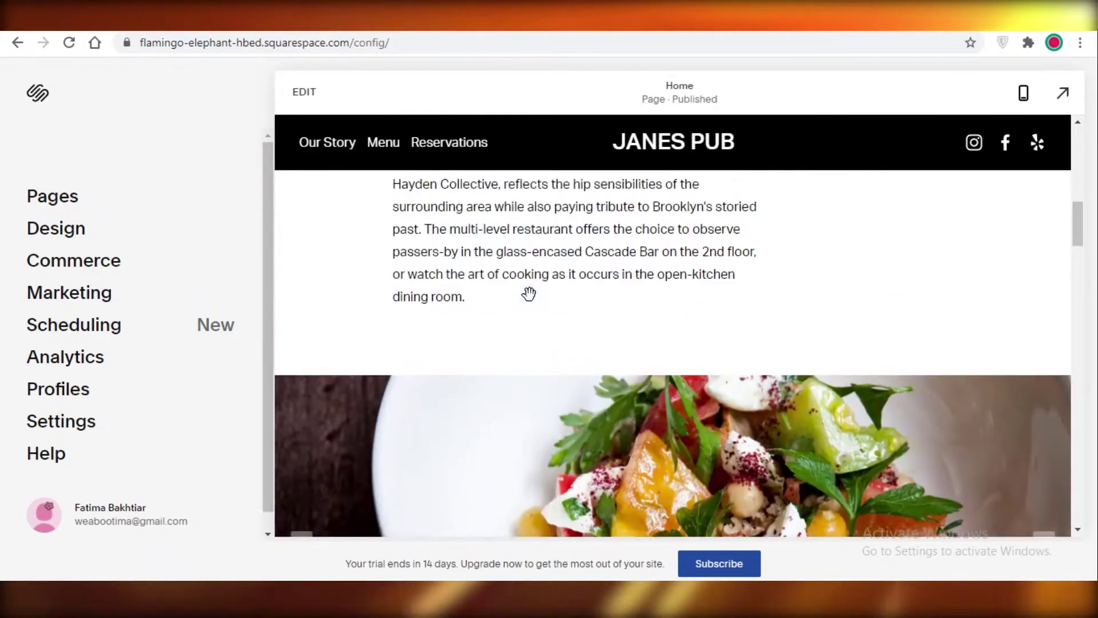
pyautogui.scroll(5, 528, 293)
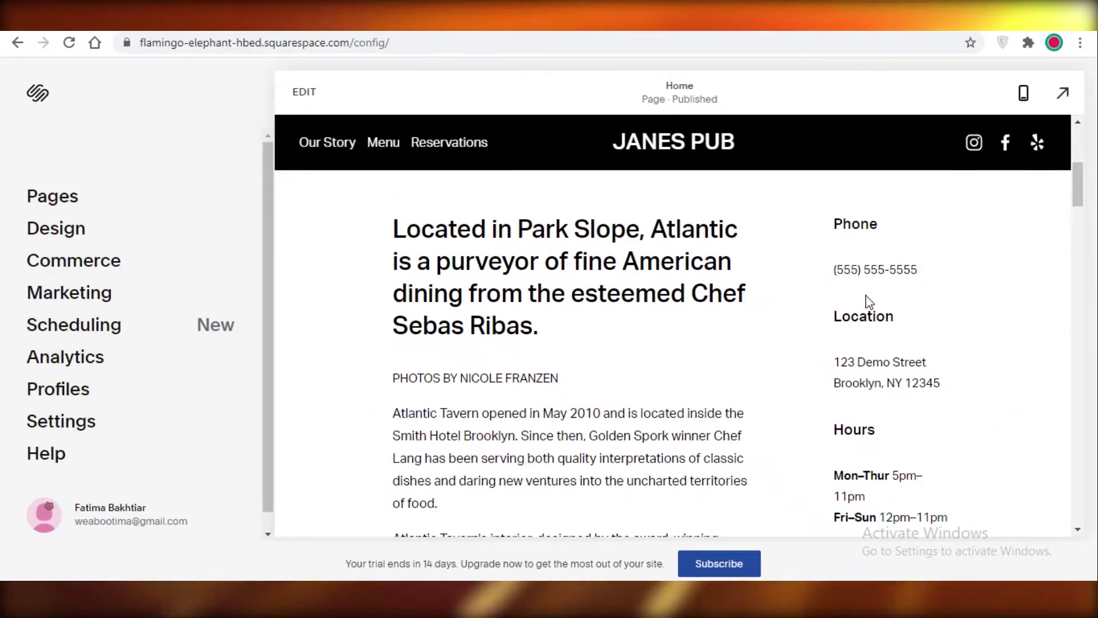
pyautogui.scroll(-4, 840, 328)
pyautogui.scroll(2, 909, 372)
pyautogui.scroll(-5, 601, 267)
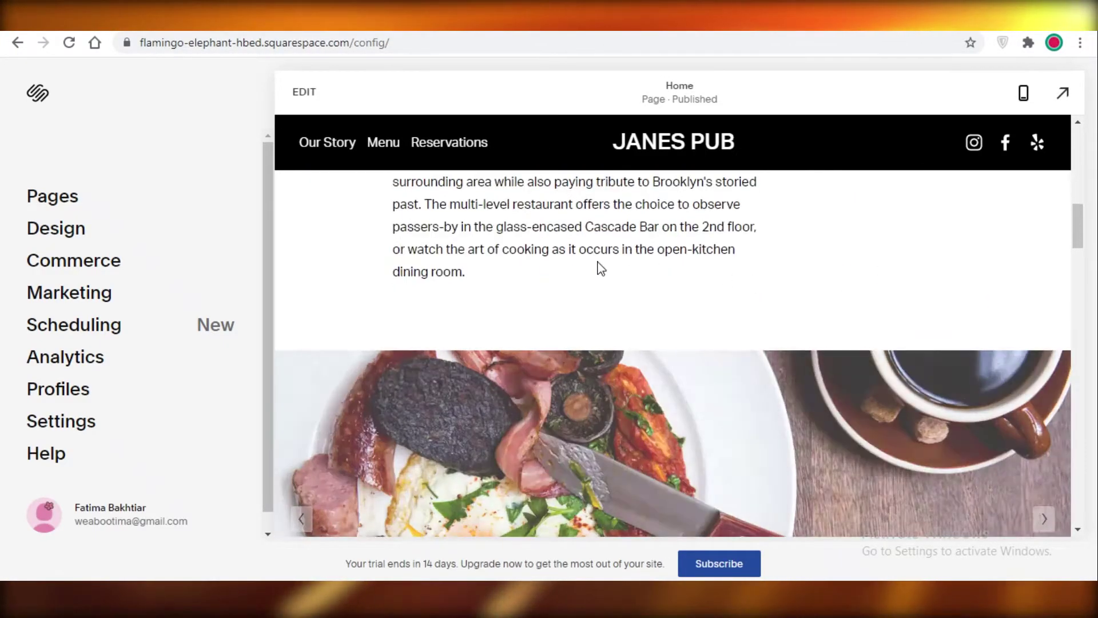
pyautogui.scroll(-3, 600, 268)
pyautogui.scroll(-2, 801, 241)
# Scroll back to the top and start editing the Home page.
pyautogui.scroll(2, 994, 262)
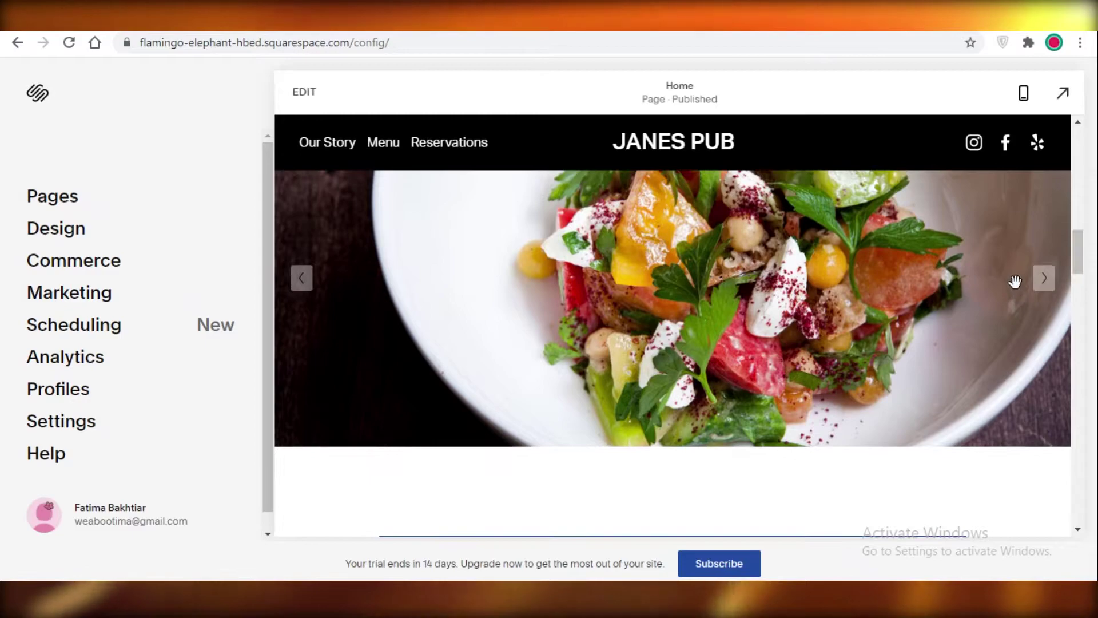
pyautogui.scroll(2, 1015, 281)
pyautogui.scroll(-8, 782, 270)
pyautogui.scroll(1, 731, 263)
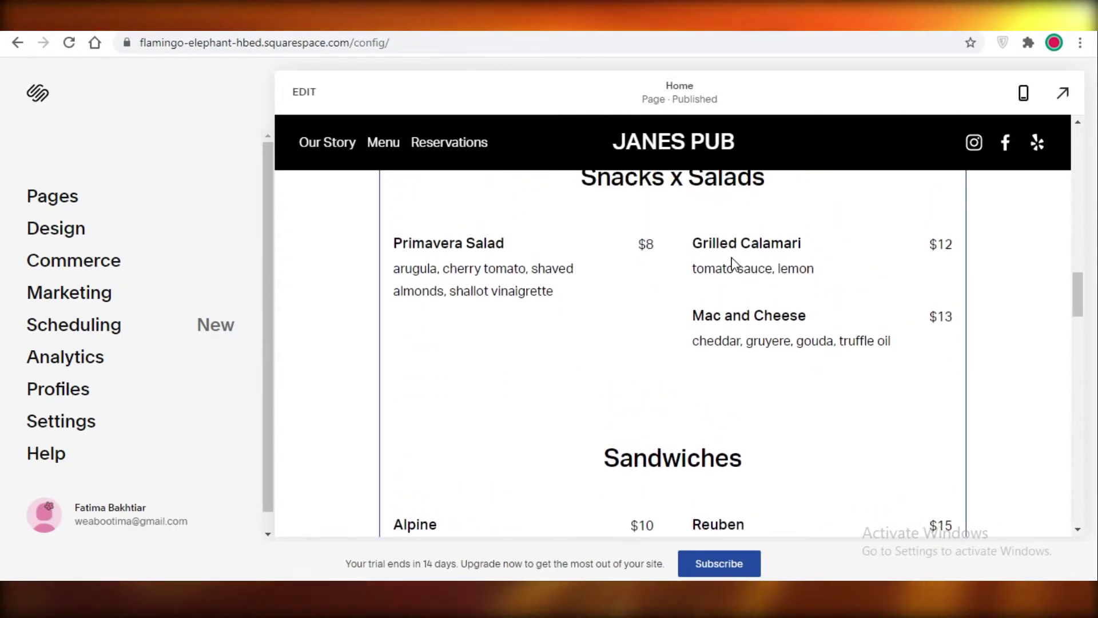
pyautogui.scroll(-3, 877, 255)
pyautogui.scroll(3, 875, 255)
pyautogui.scroll(-3, 867, 241)
pyautogui.scroll(5, 687, 252)
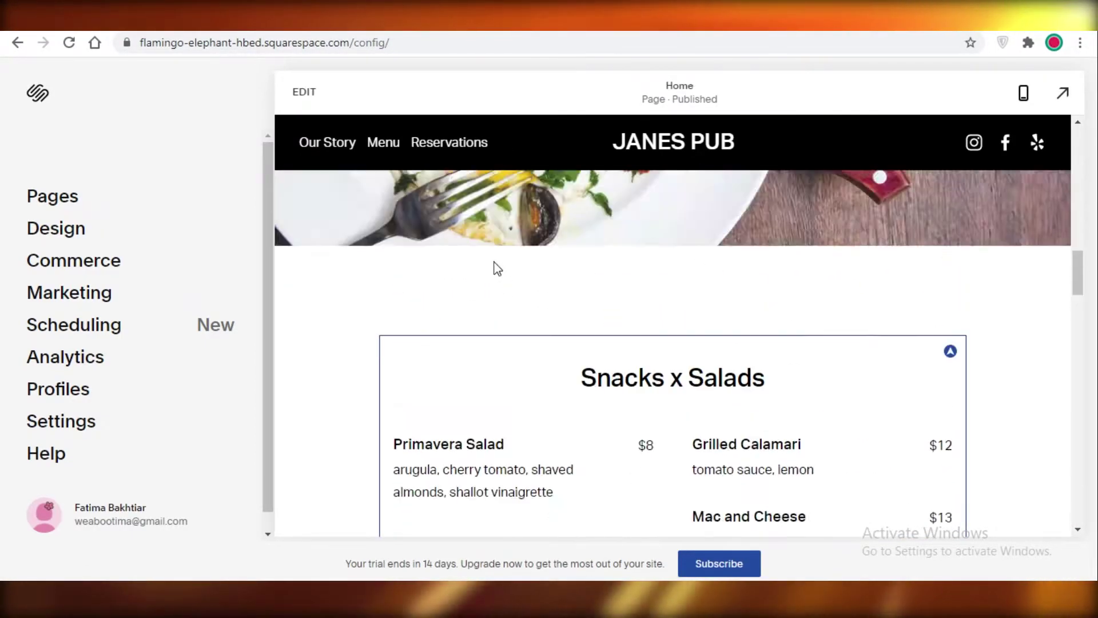
pyautogui.scroll(10, 496, 268)
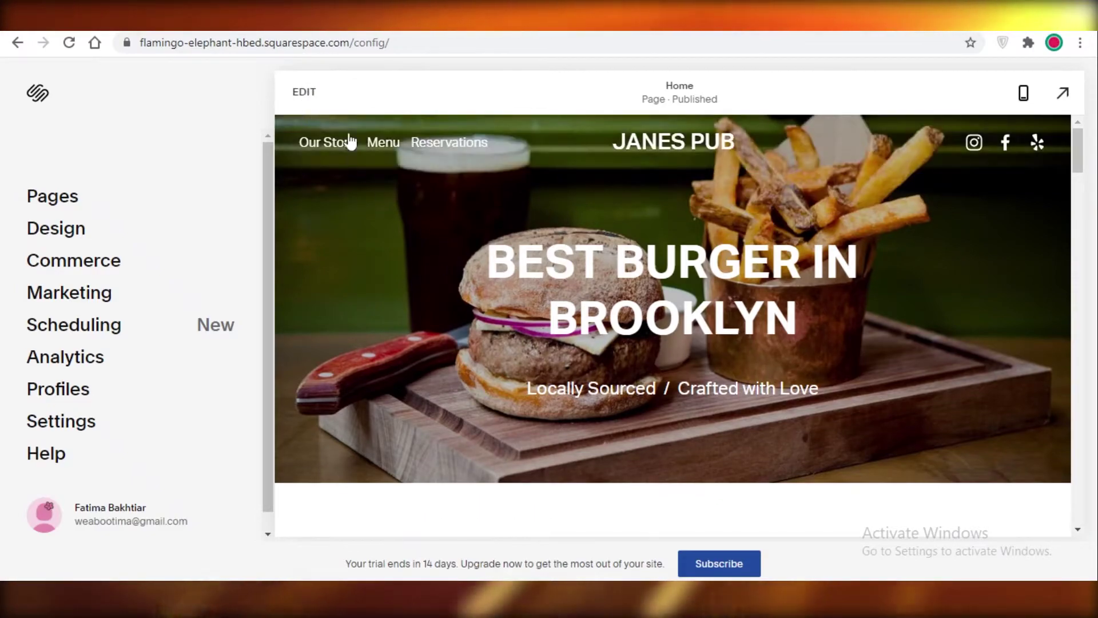
pyautogui.click(407, 163)
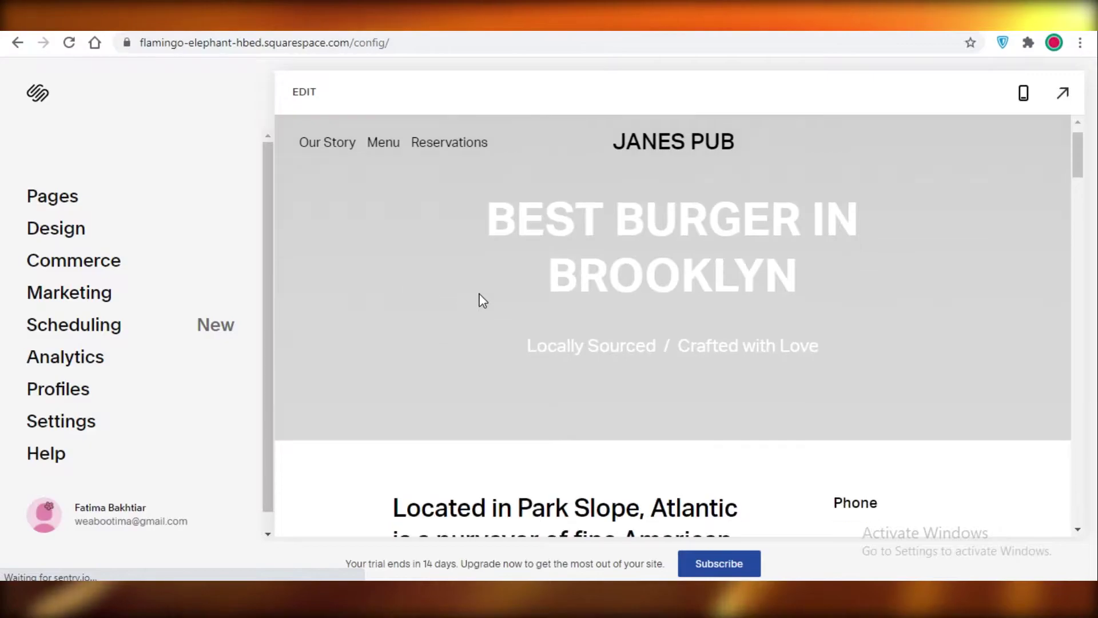
pyautogui.scroll(-7, 911, 289)
pyautogui.scroll(-7, 979, 284)
pyautogui.scroll(10, 984, 288)
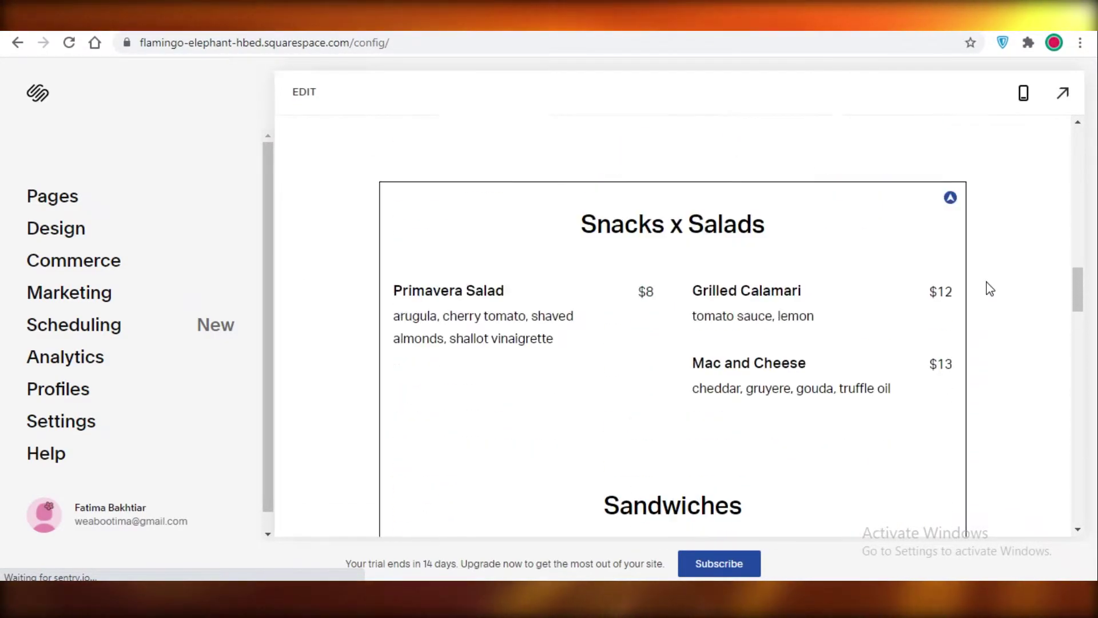
pyautogui.click(942, 301)
pyautogui.scroll(-6, 831, 284)
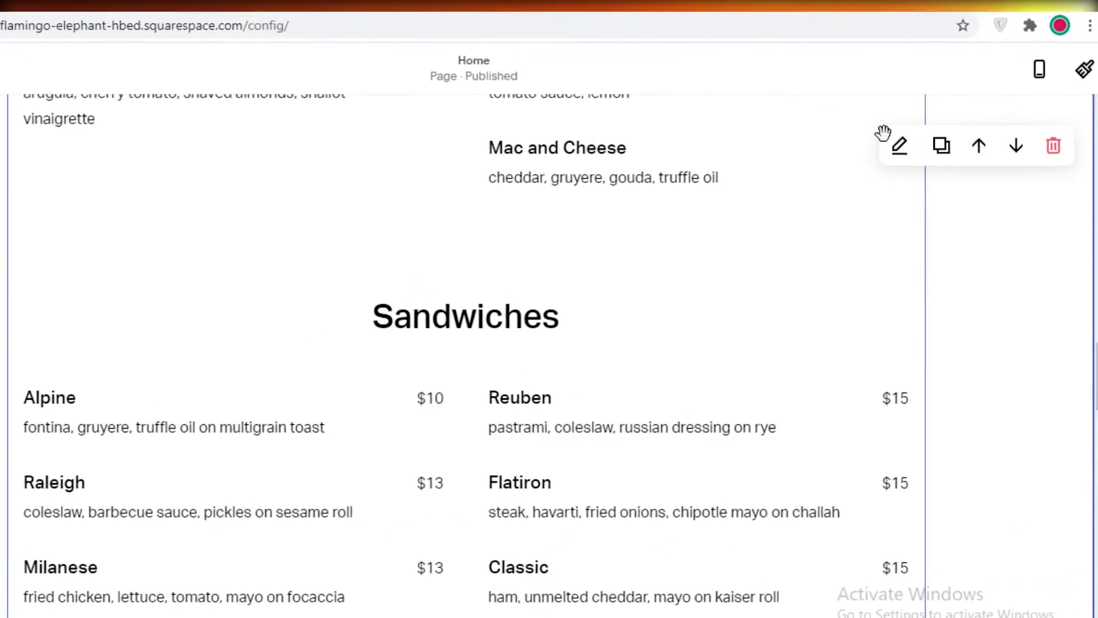
pyautogui.scroll(5, 398, 287)
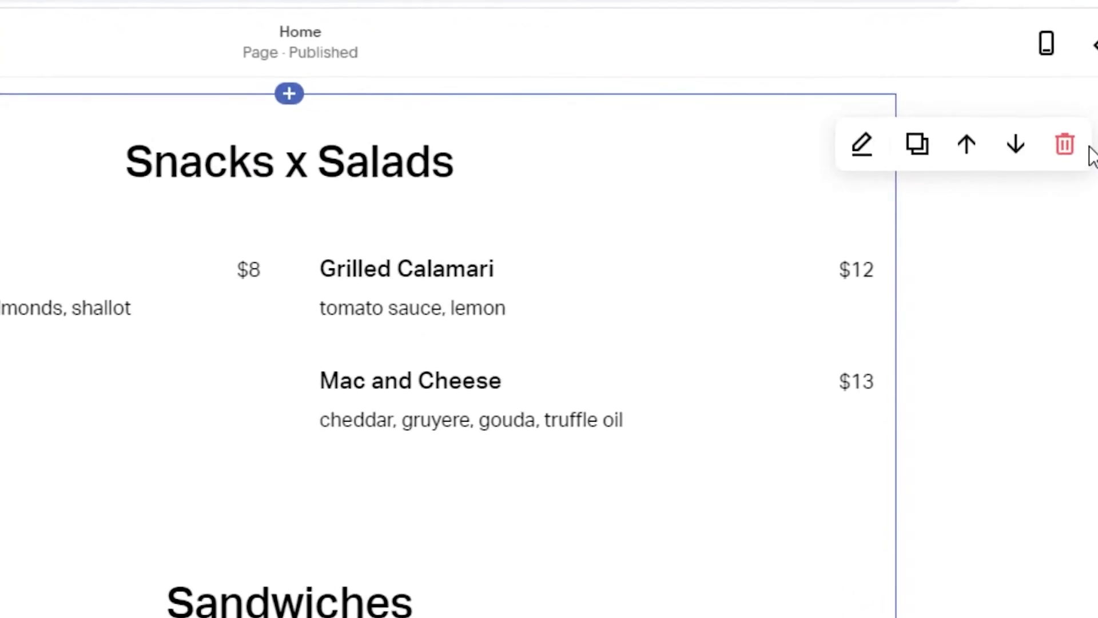
pyautogui.click(1065, 145)
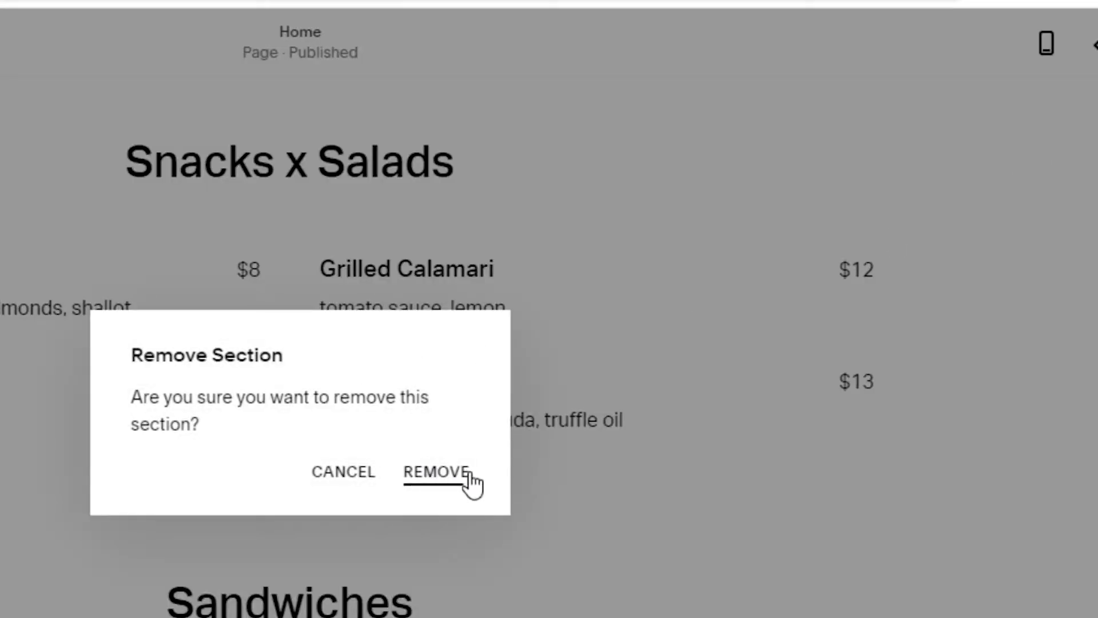
pyautogui.click(435, 471)
pyautogui.scroll(10, 514, 379)
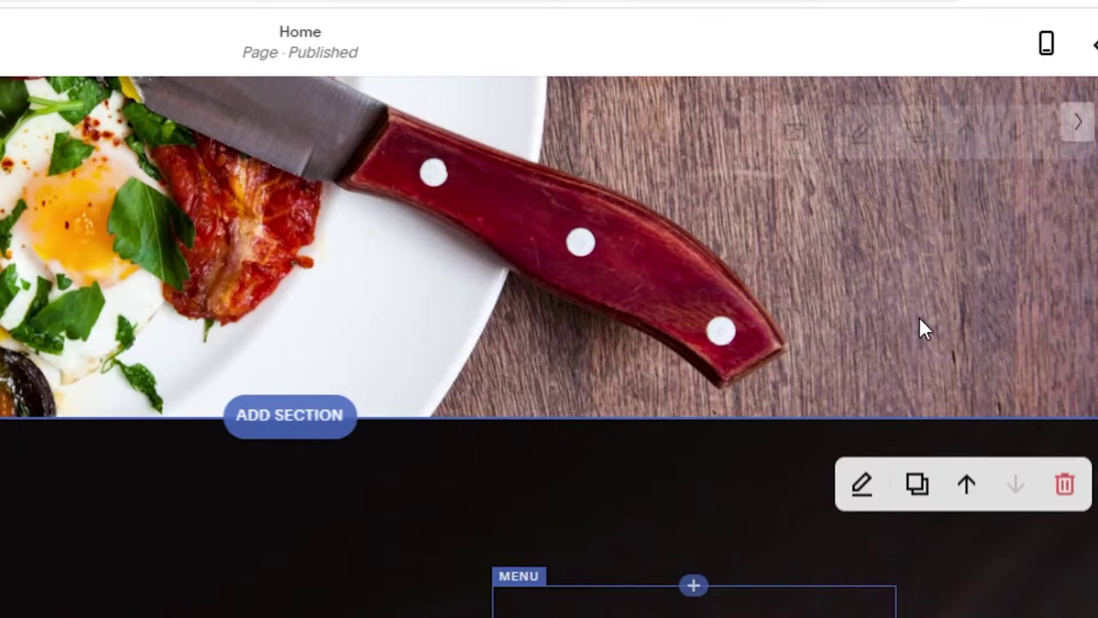
pyautogui.scroll(10, 60, 582)
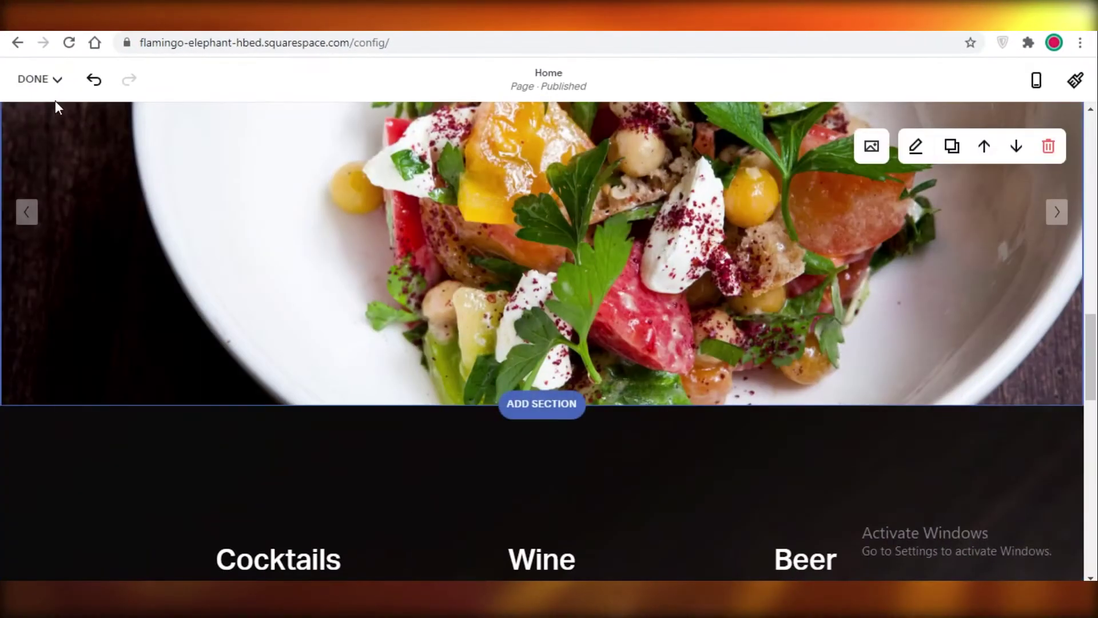
pyautogui.click(91, 80)
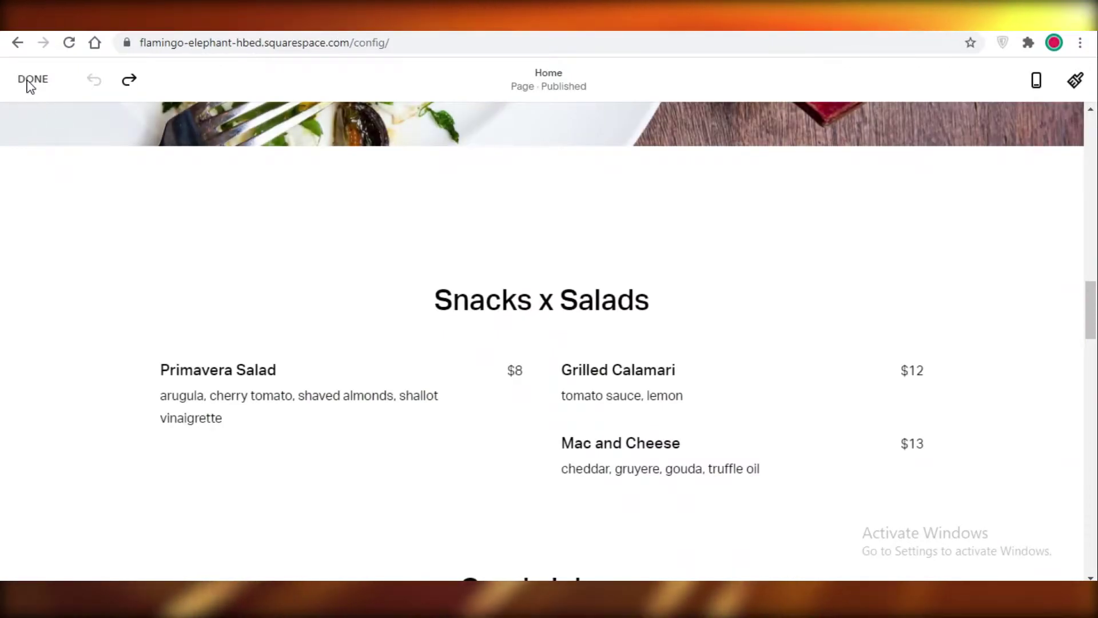
pyautogui.click(31, 80)
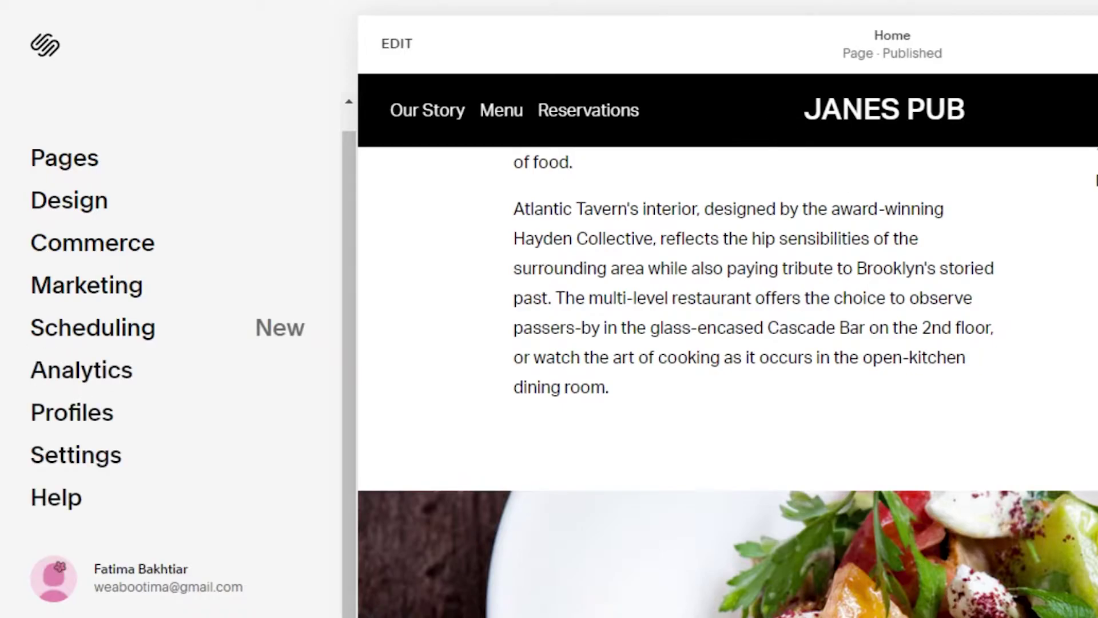
pyautogui.scroll(10, 1092, 97)
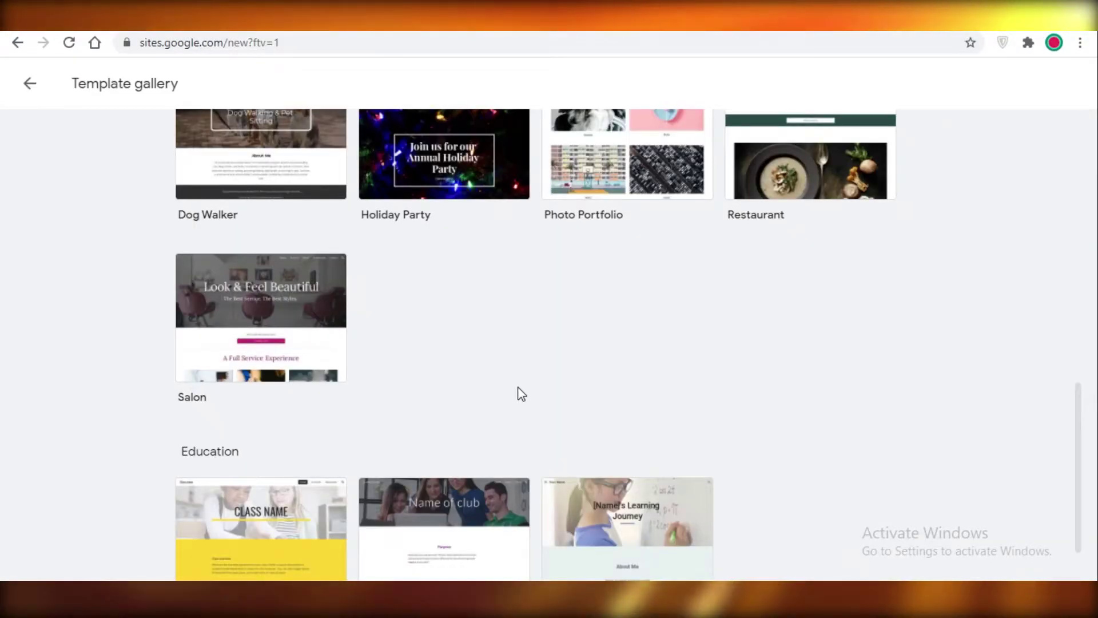
# Scroll the Template gallery to the Restaurant template under Small business.
pyautogui.scroll(4, 521, 394)
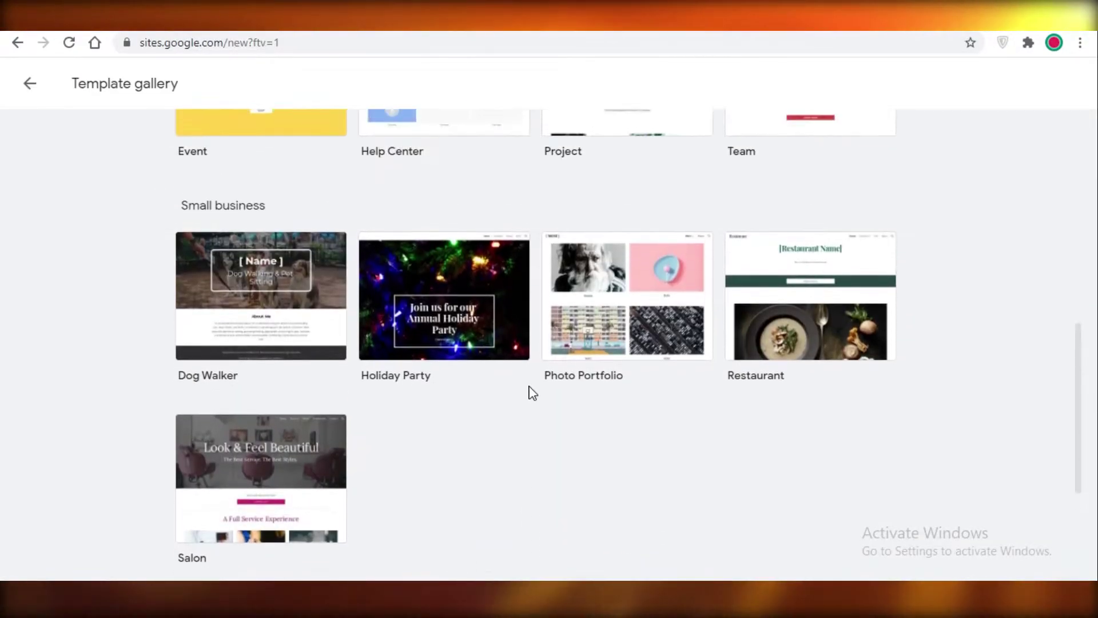
pyautogui.scroll(-1, 529, 392)
pyautogui.scroll(-4, 405, 392)
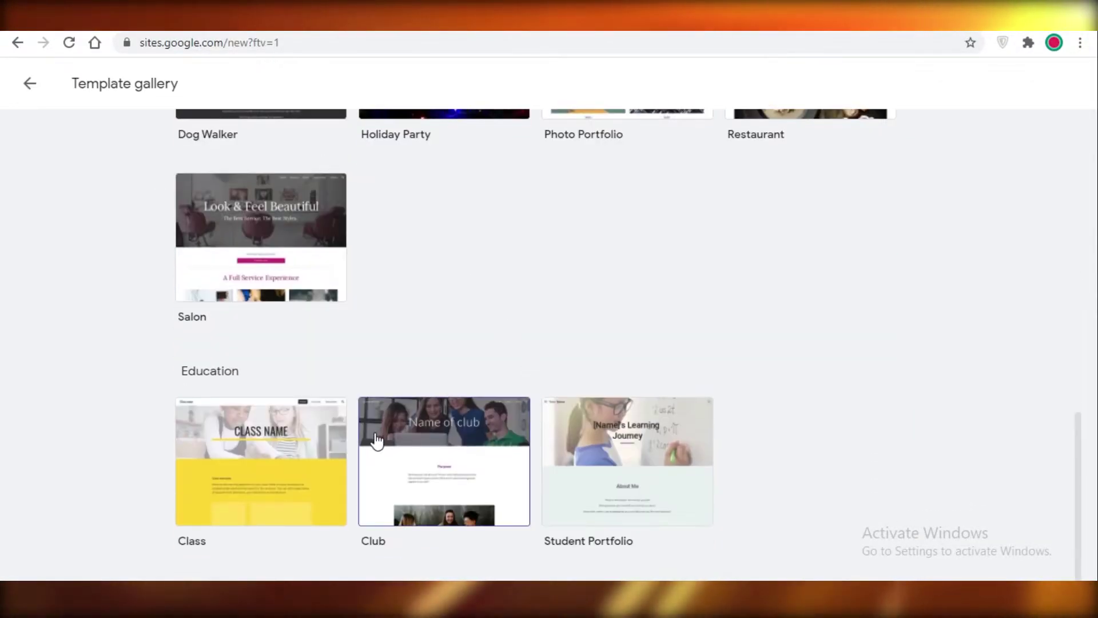
pyautogui.scroll(10, 742, 362)
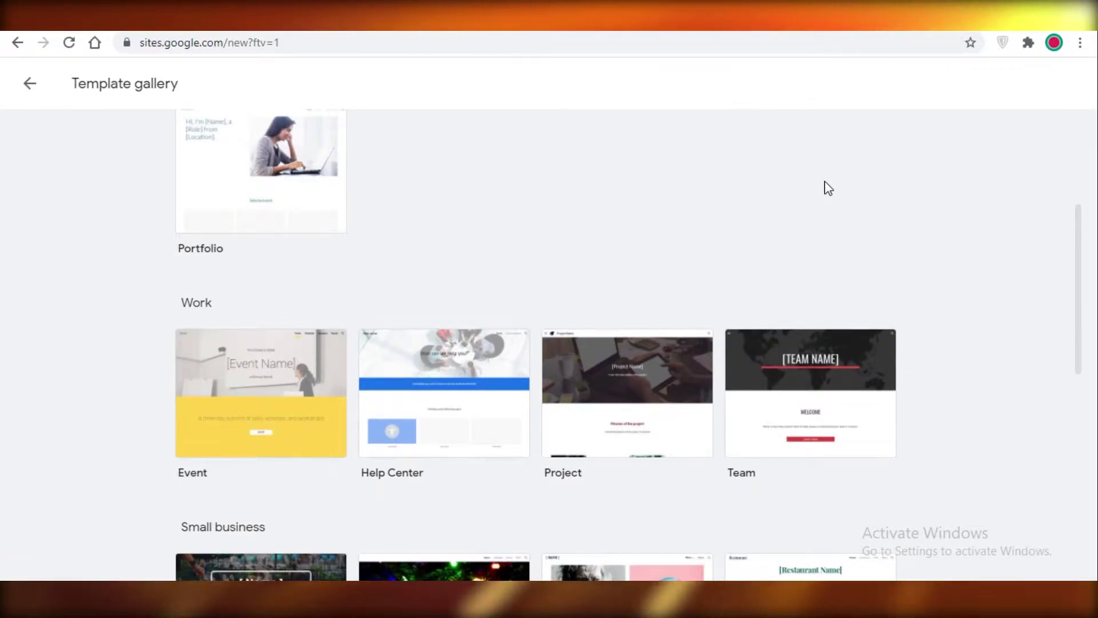
pyautogui.scroll(4, 828, 188)
pyautogui.scroll(-8, 929, 137)
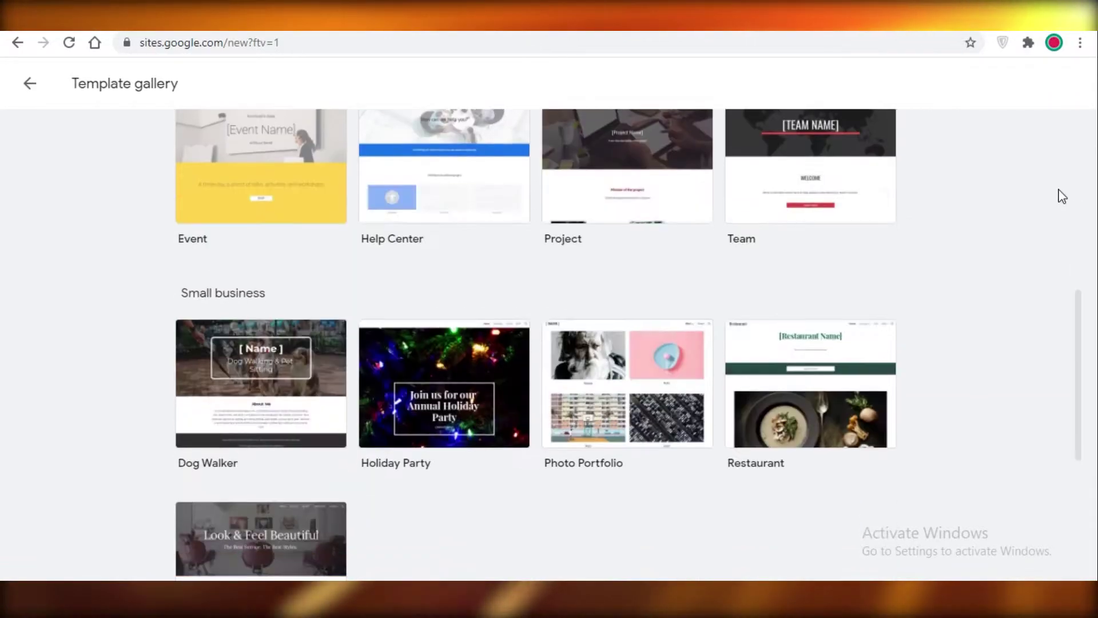
pyautogui.scroll(-5, 1061, 194)
pyautogui.scroll(4, 801, 228)
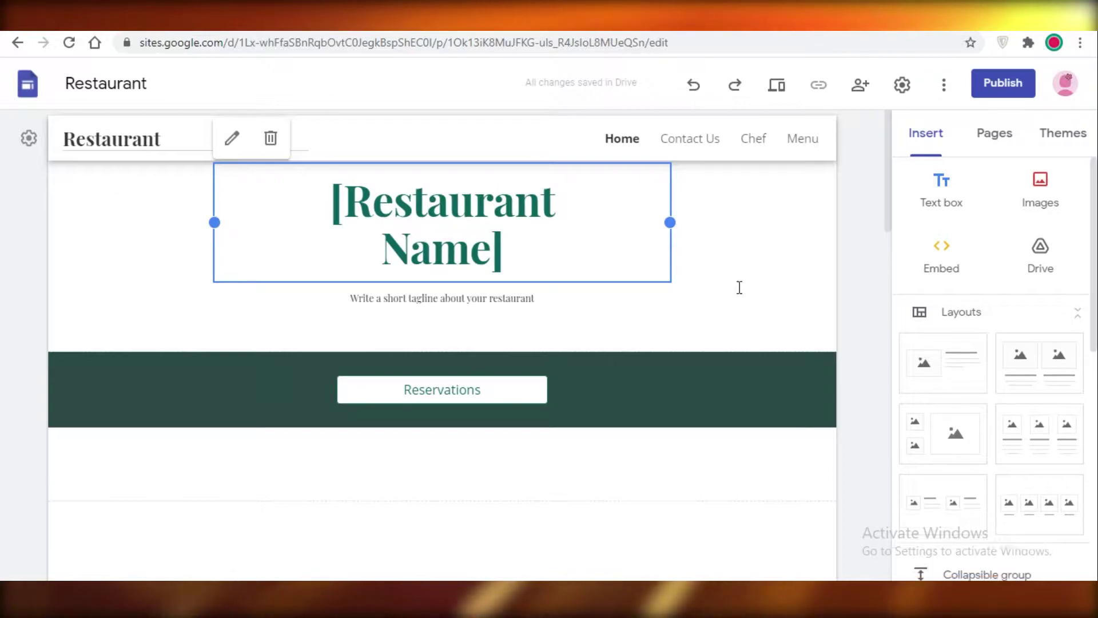
pyautogui.scroll(-5, 992, 366)
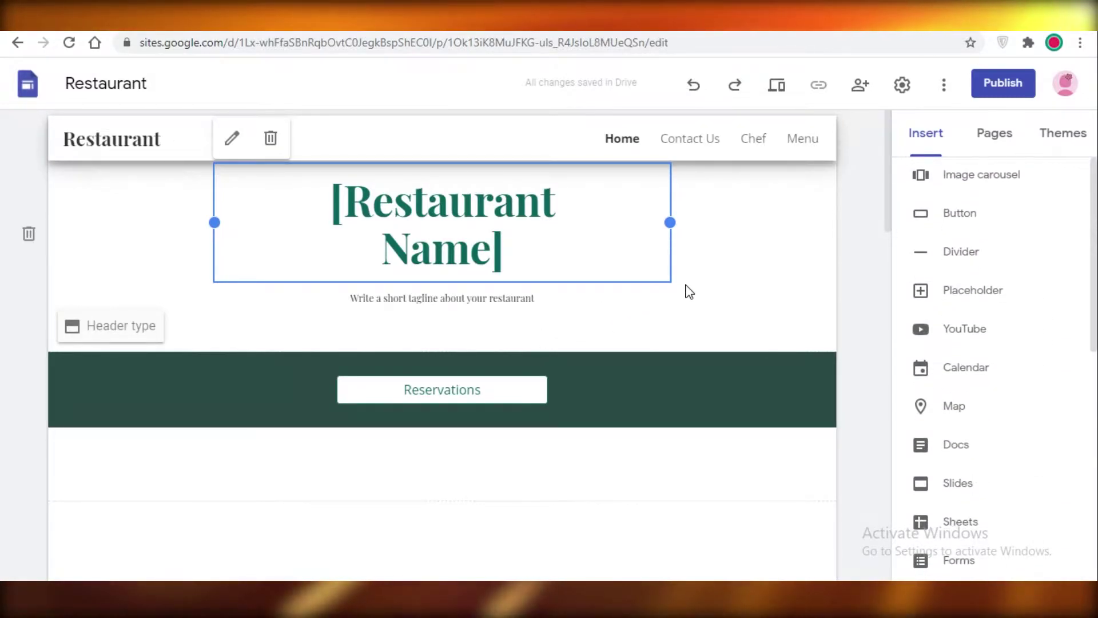
pyautogui.scroll(-10, 691, 286)
pyautogui.scroll(10, 712, 246)
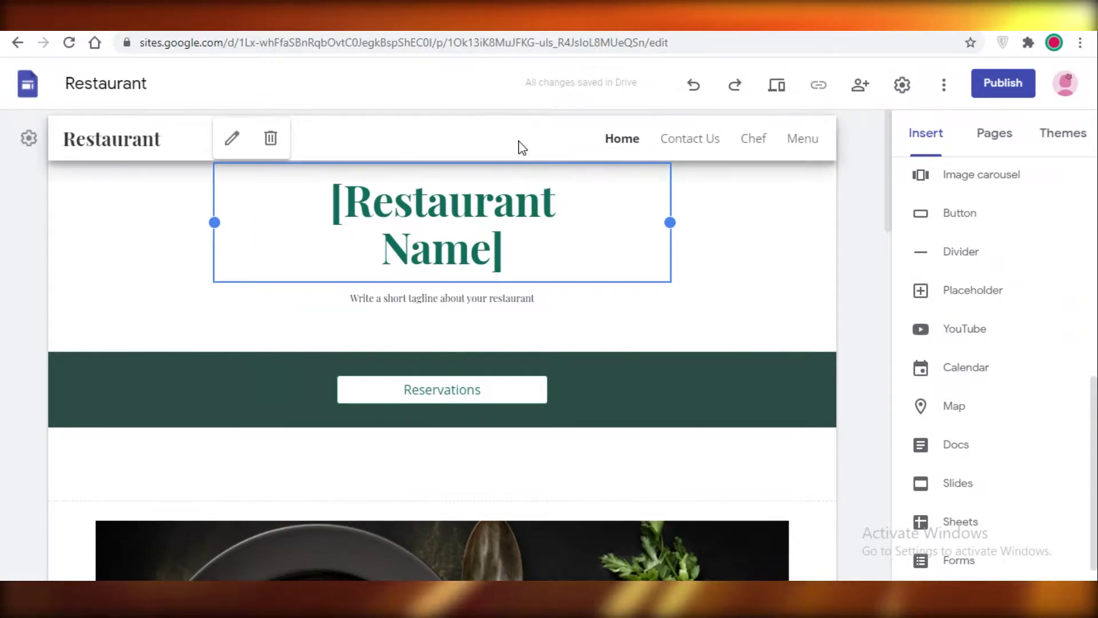
pyautogui.click(129, 148)
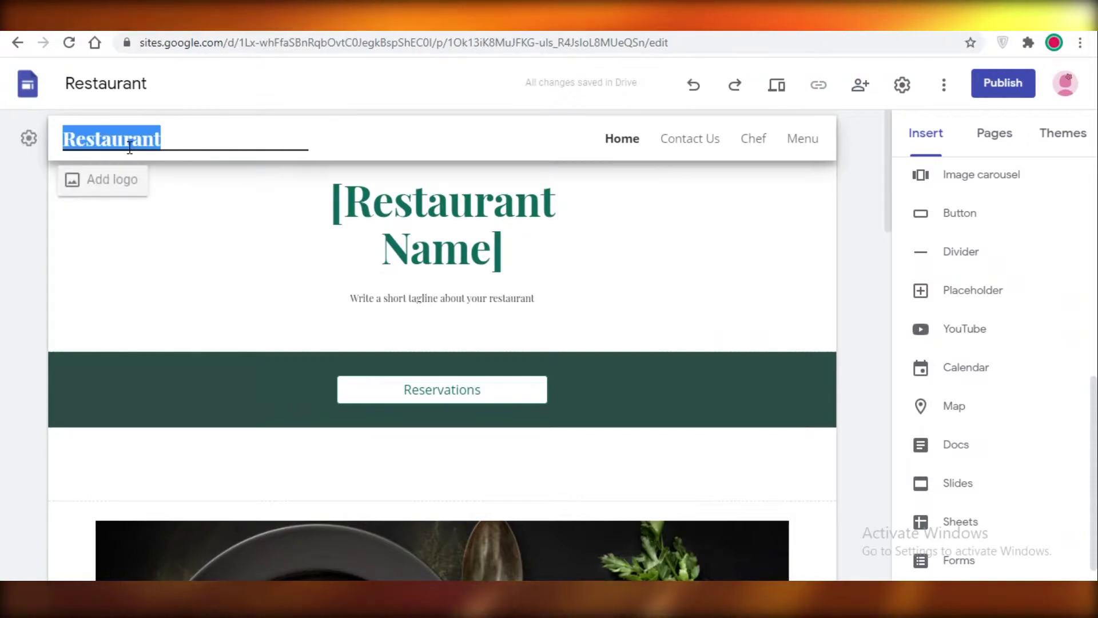
pyautogui.click(859, 231)
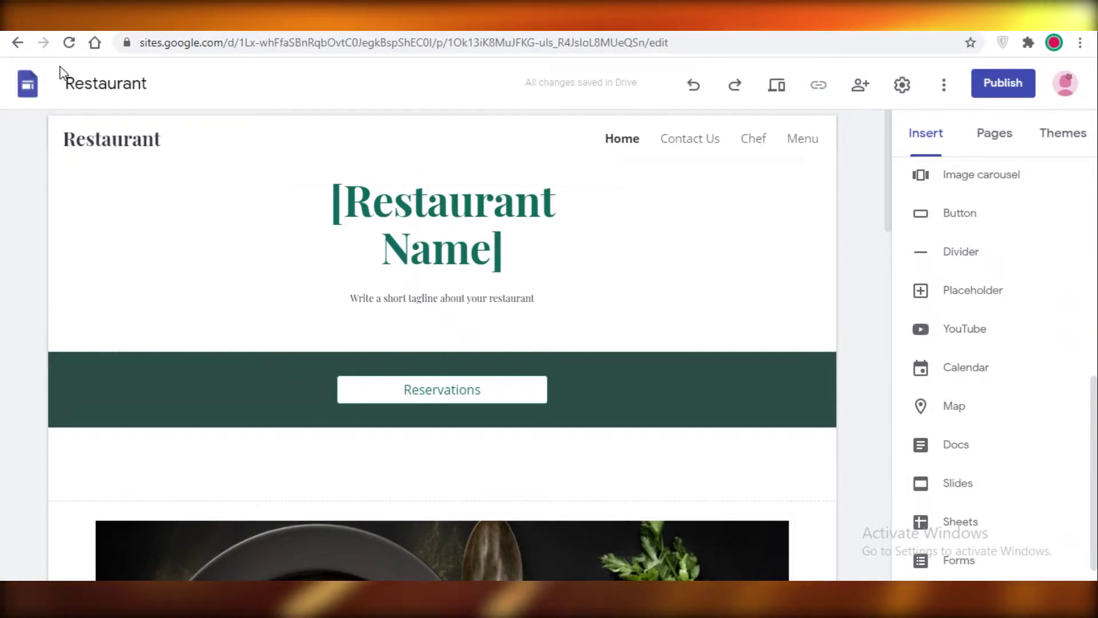
# Move the Reservations button toward the right side of the [Restaurant Name] header.
pyautogui.click(114, 139)
pyautogui.click(432, 247)
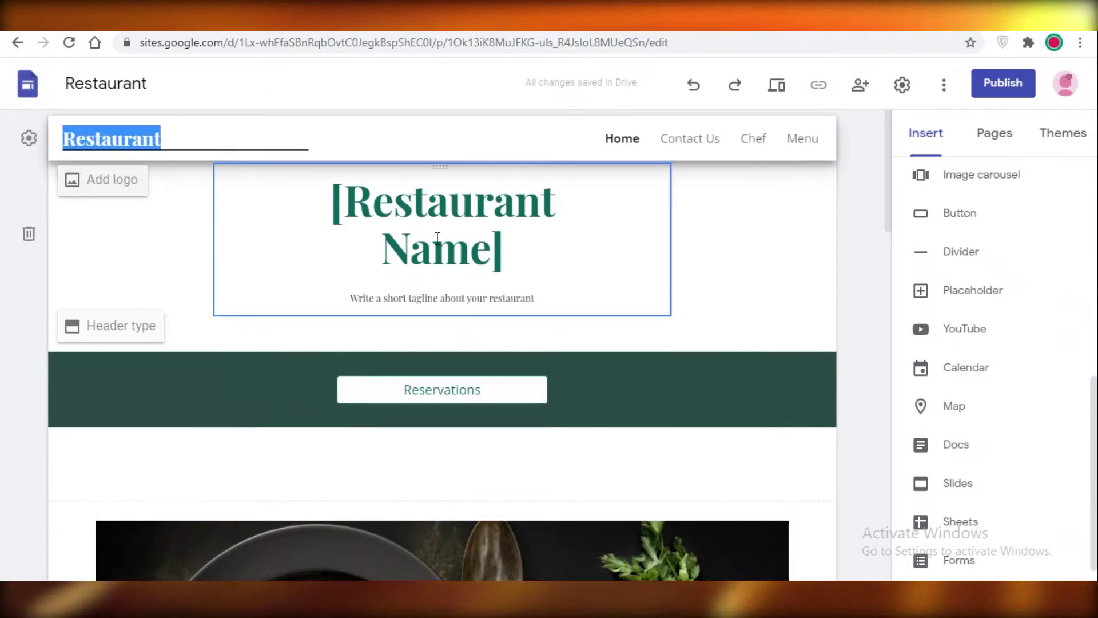
pyautogui.click(461, 374)
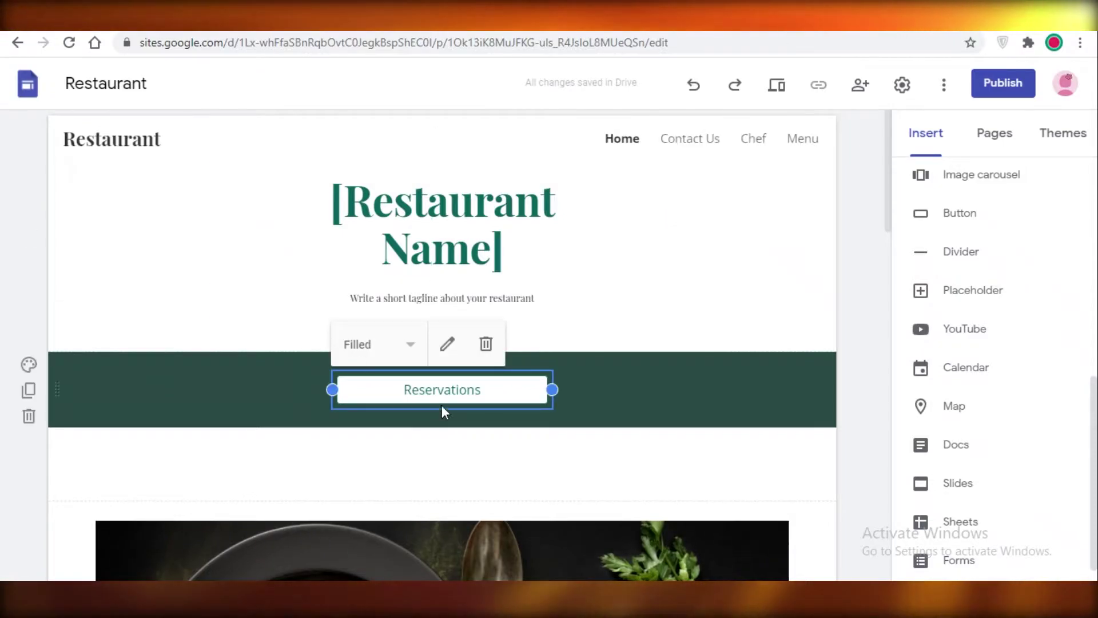
pyautogui.moveTo(442, 404); pyautogui.dragTo(464, 405)
pyautogui.scroll(5, 588, 375)
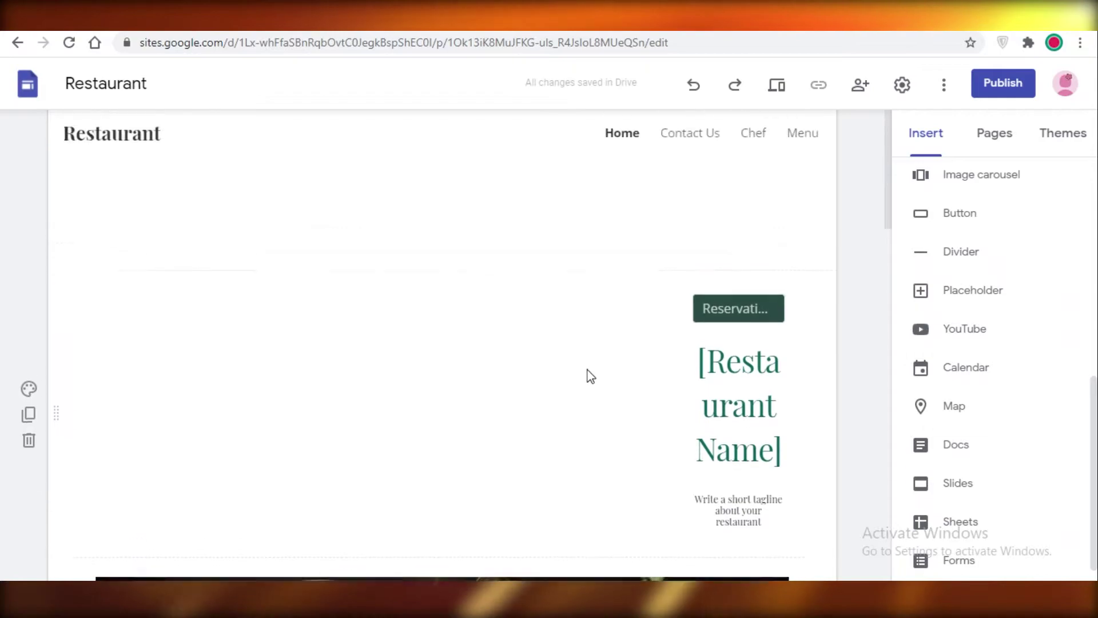
pyautogui.scroll(-10, 559, 336)
pyautogui.scroll(5, 465, 379)
pyautogui.scroll(-8, 470, 379)
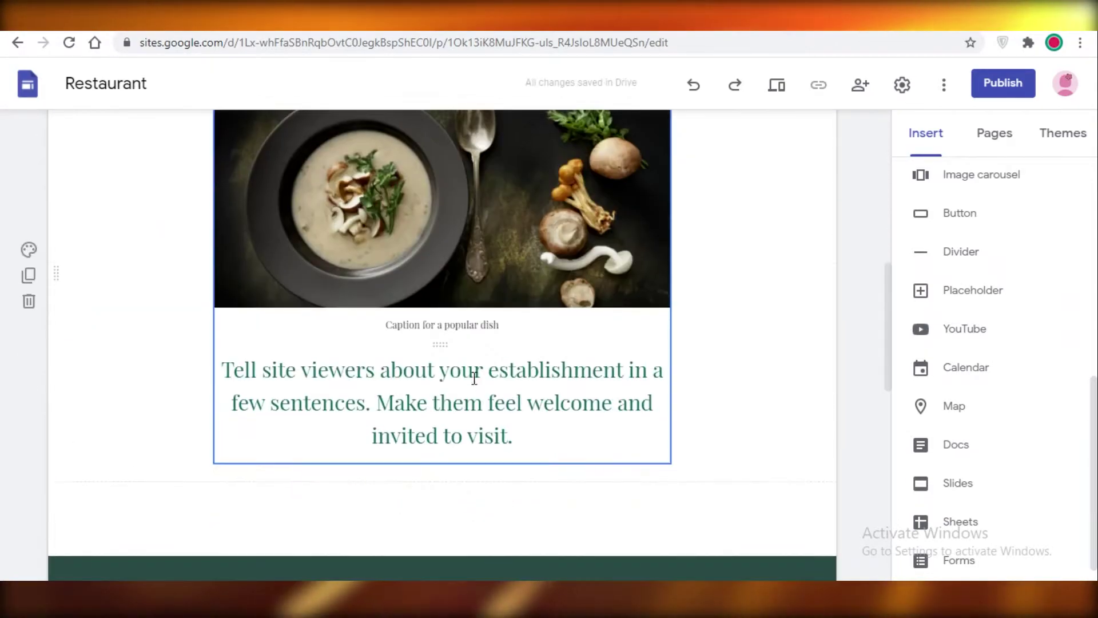
pyautogui.scroll(4, 515, 286)
pyautogui.scroll(-7, 544, 274)
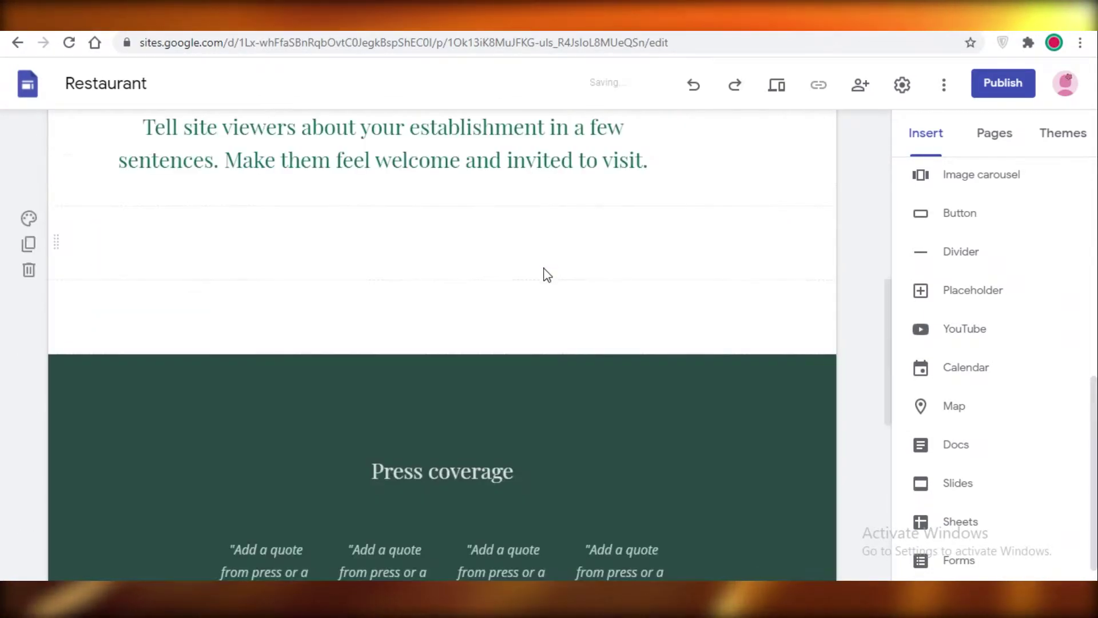
pyautogui.scroll(10, 561, 297)
# Select the [Restaurant Name] title text, then deselect it.
pyautogui.moveTo(719, 412); pyautogui.dragTo(430, 266)
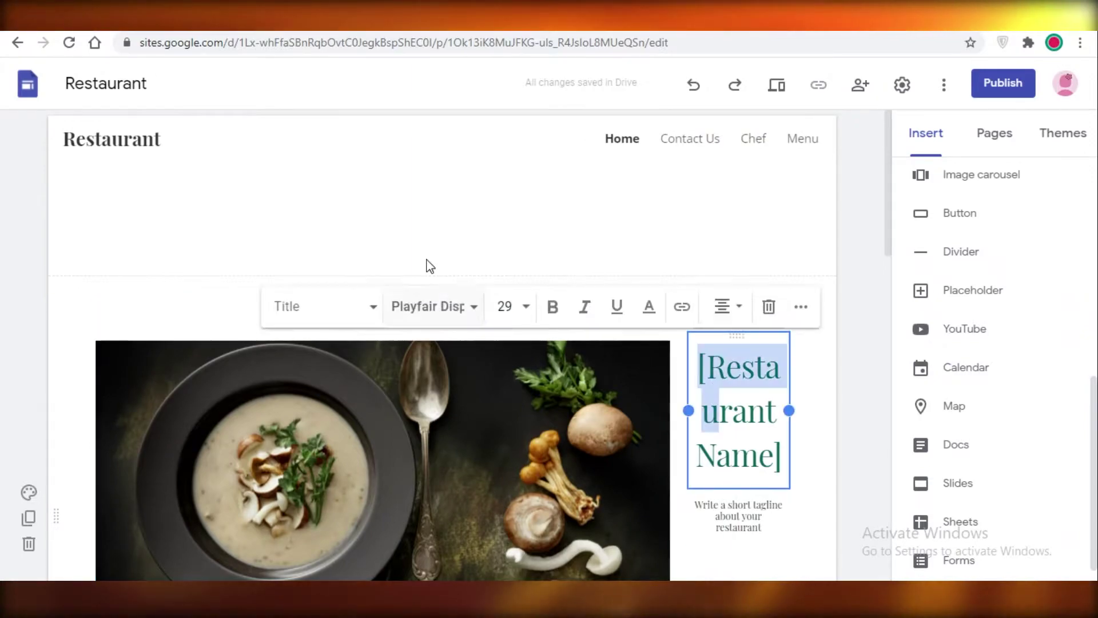
pyautogui.click(691, 345)
pyautogui.scroll(-4, 441, 326)
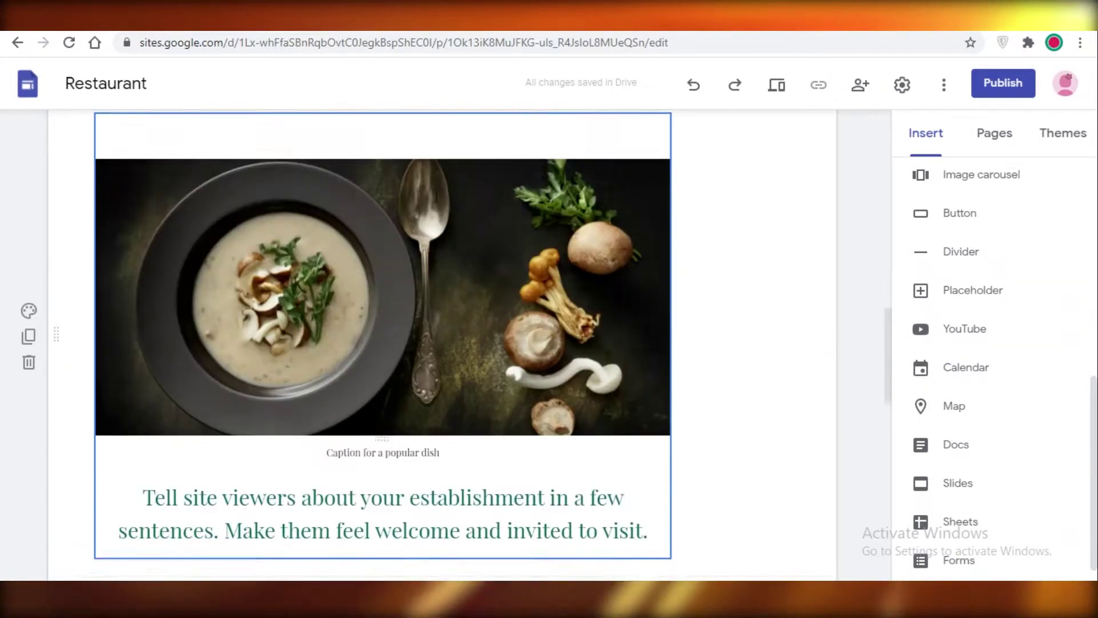
pyautogui.scroll(2, 441, 326)
pyautogui.scroll(10, 453, 159)
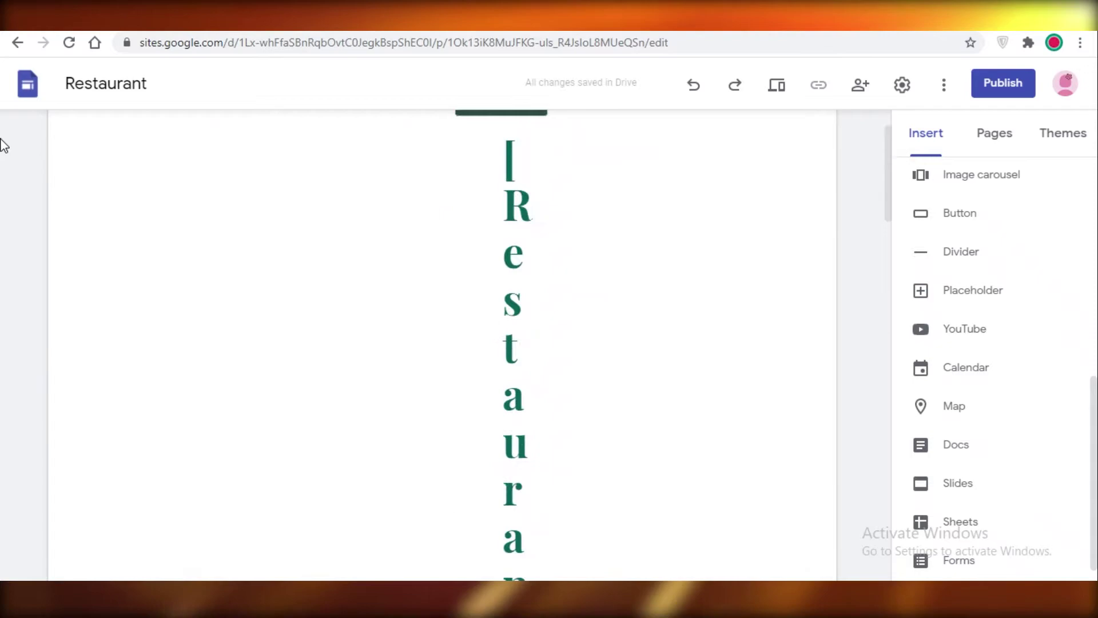
# Undo the layout changes until the centred [Restaurant Name] header returns, then insert a divider.
pyautogui.click(694, 87)
pyautogui.click(694, 86)
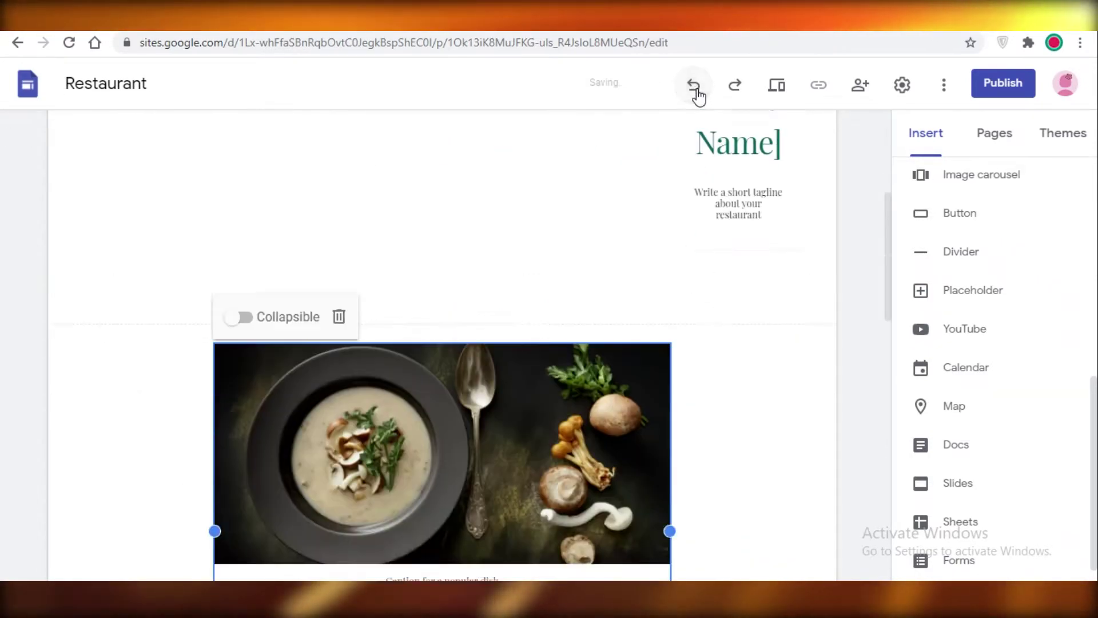
pyautogui.click(694, 87)
pyautogui.click(694, 87)
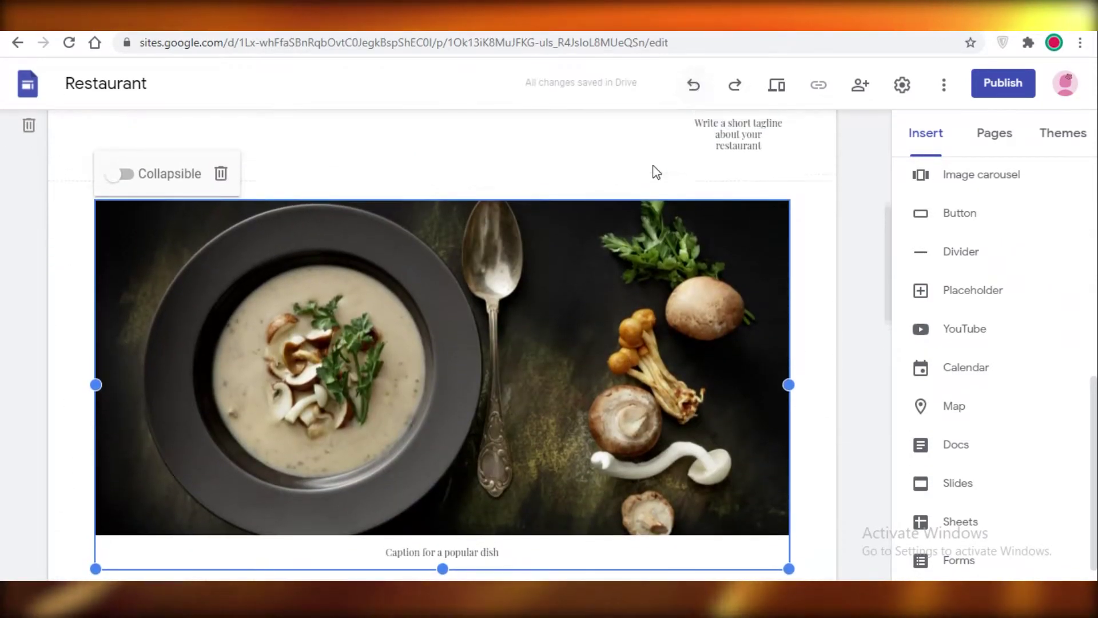
pyautogui.scroll(5, 857, 252)
pyautogui.click(694, 87)
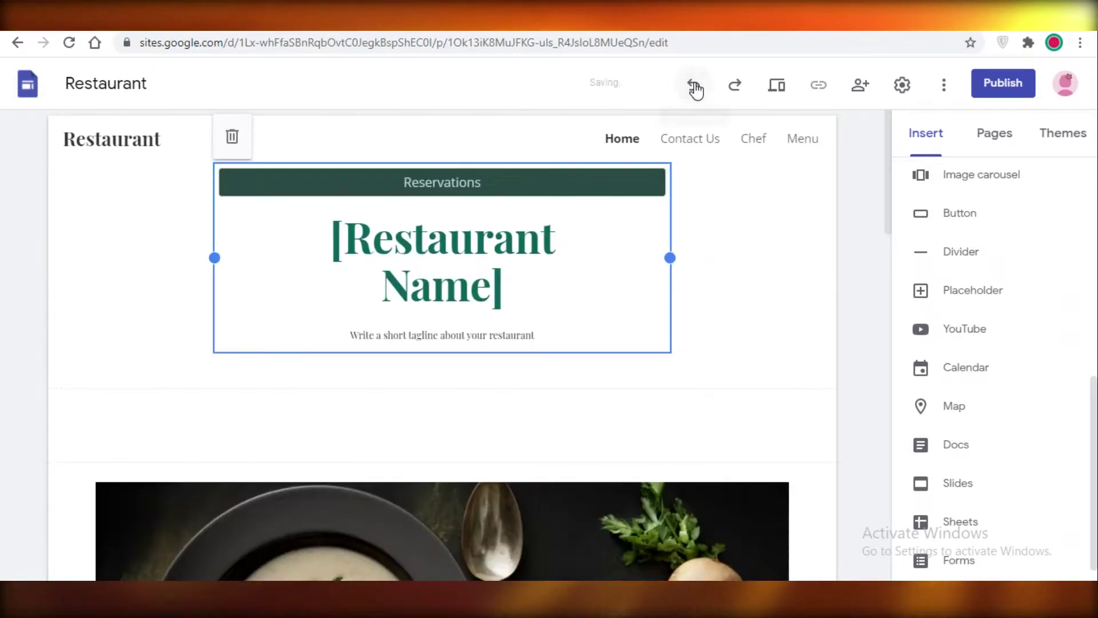
pyautogui.click(923, 260)
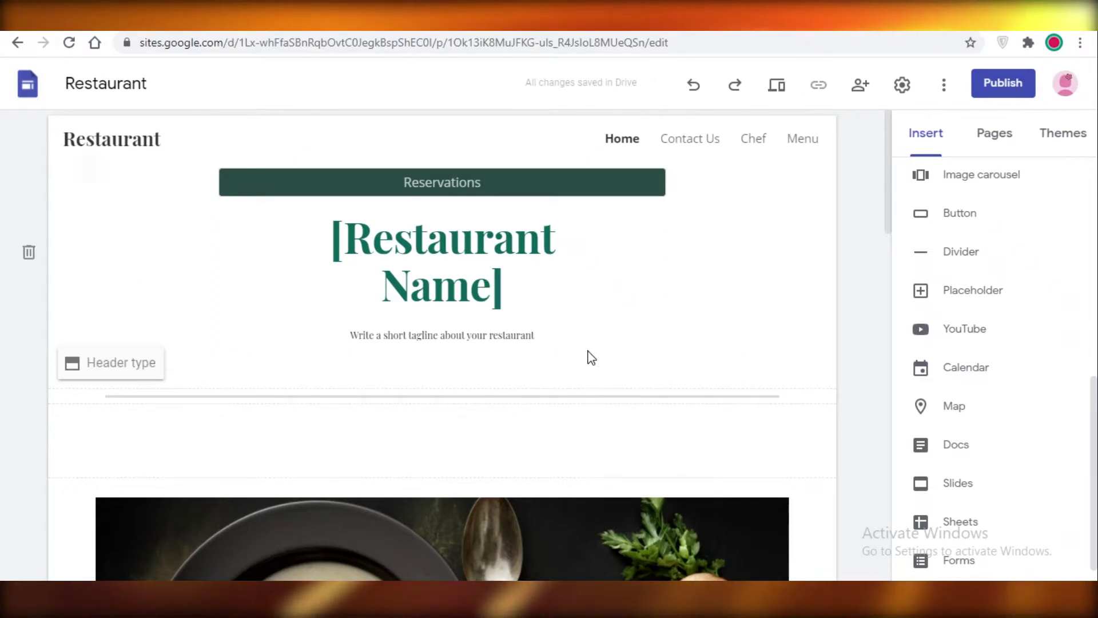
# Scroll the home page to check the new divider between the header and the dish photo.
pyautogui.scroll(-15, 528, 304)
pyautogui.scroll(15, 521, 306)
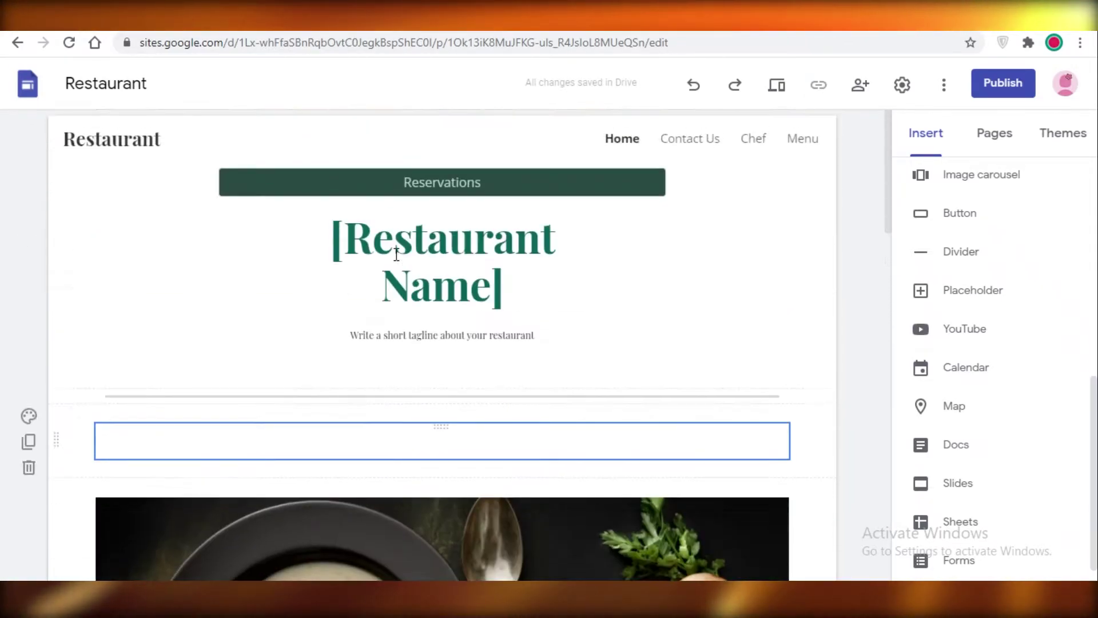
pyautogui.scroll(-3, 405, 263)
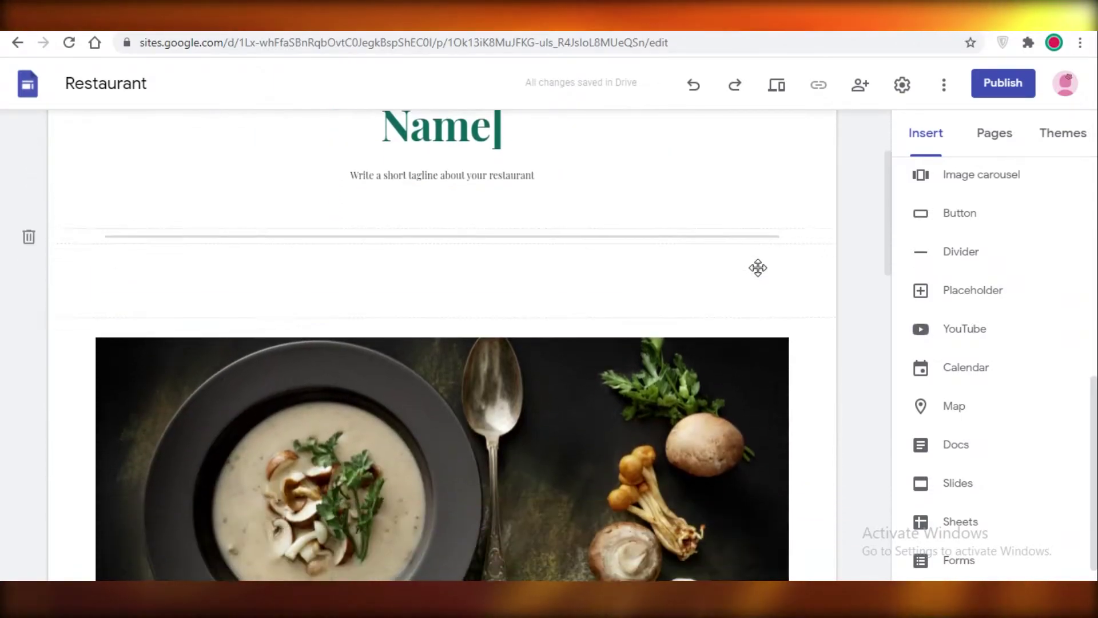
pyautogui.scroll(3, 757, 265)
pyautogui.scroll(-3, 304, 277)
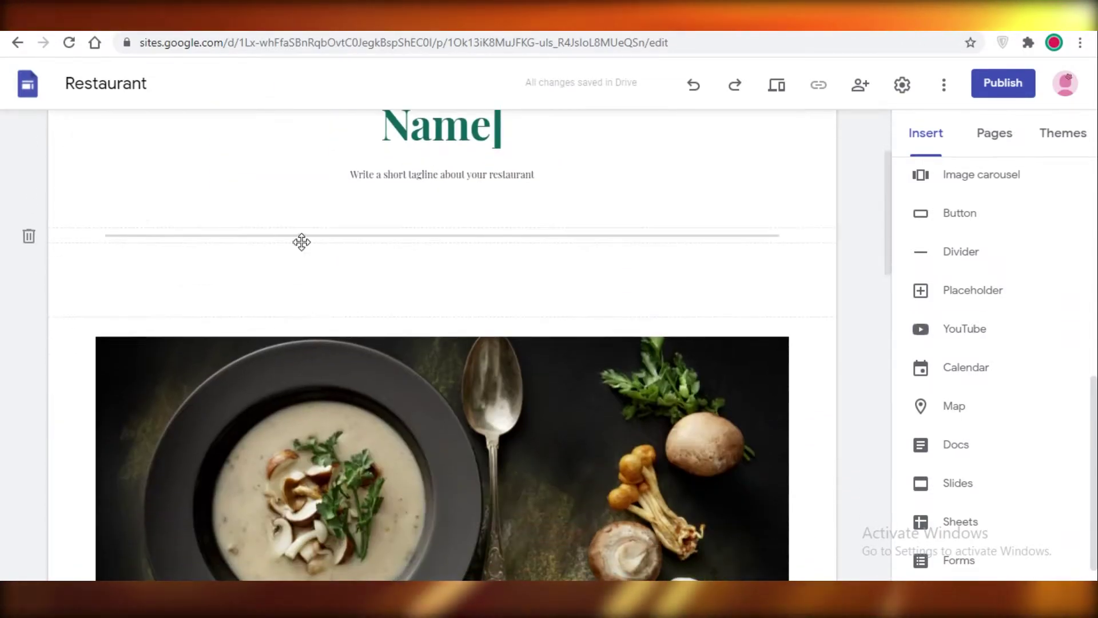
pyautogui.scroll(-3, 360, 234)
pyautogui.scroll(-3, 361, 234)
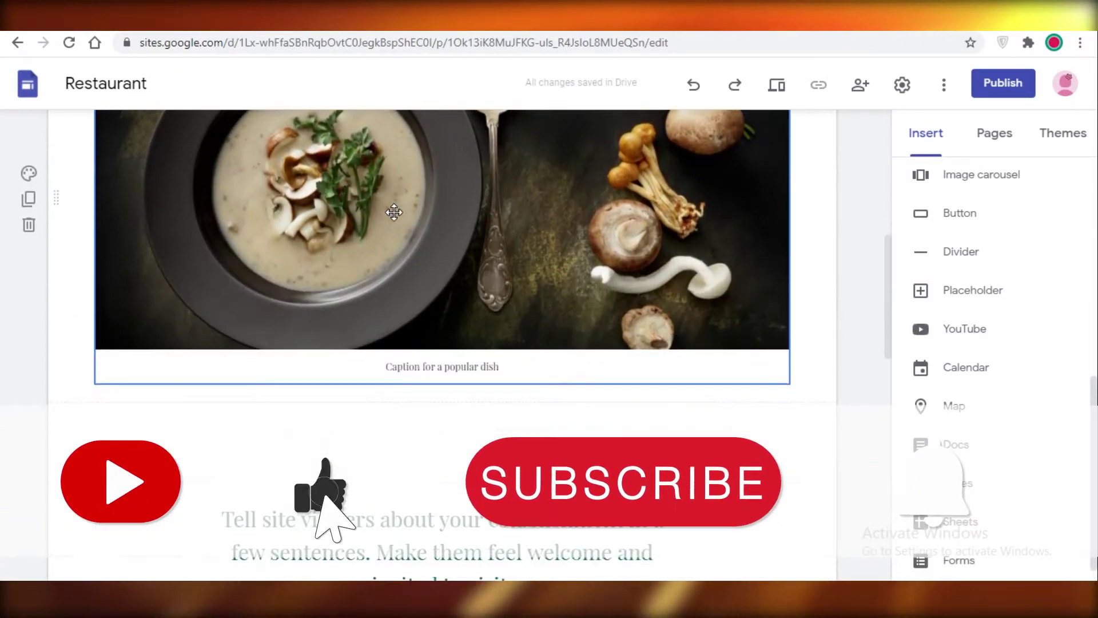
pyautogui.scroll(5, 567, 244)
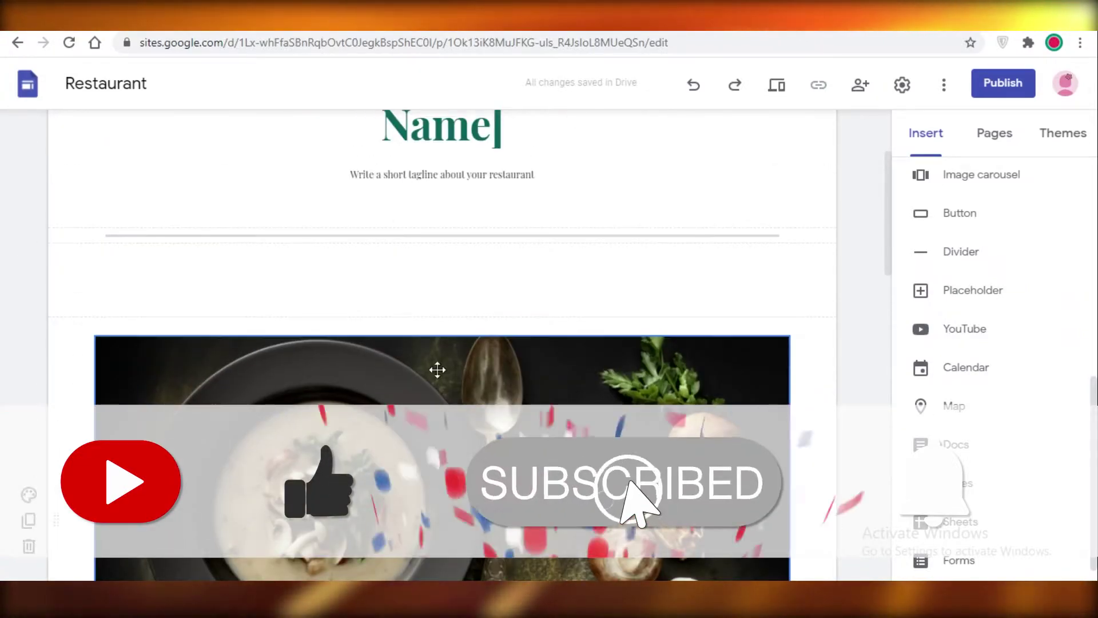
pyautogui.scroll(4, 446, 150)
# Retitle the site JANES PUB and switch the Reservations button style to Outlined.
pyautogui.doubleClick(134, 125)
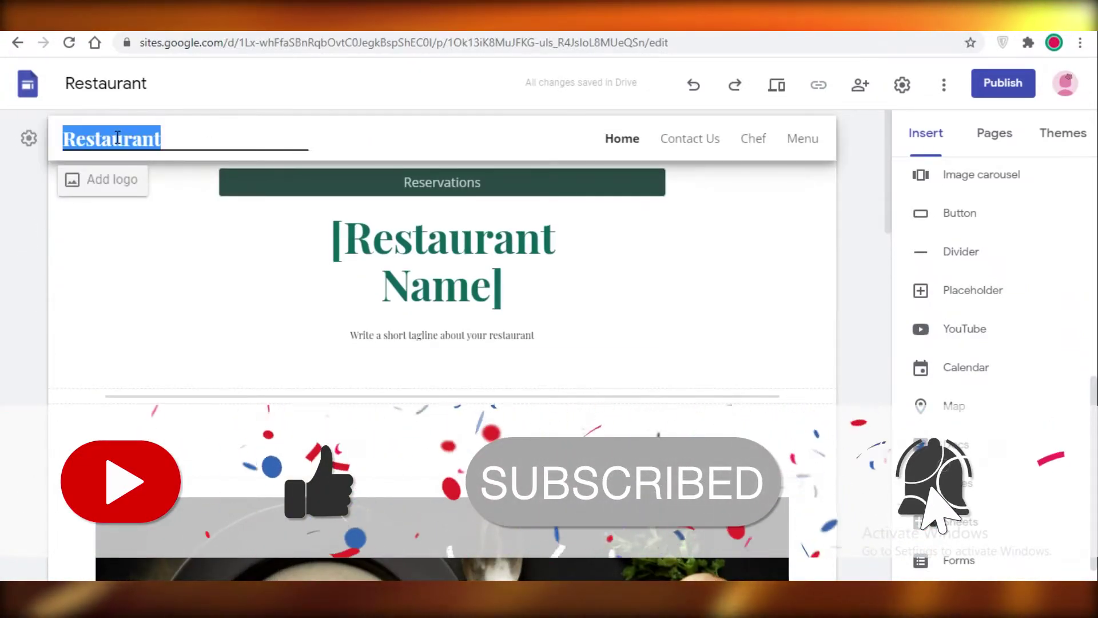
pyautogui.write('jANE')
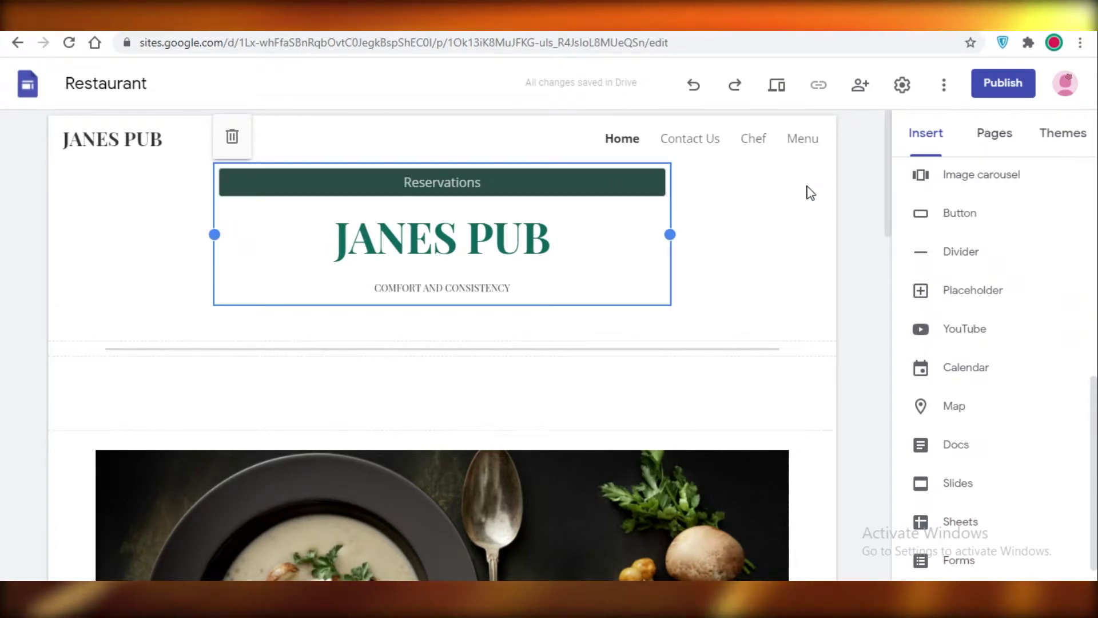
pyautogui.scroll(-5, 688, 237)
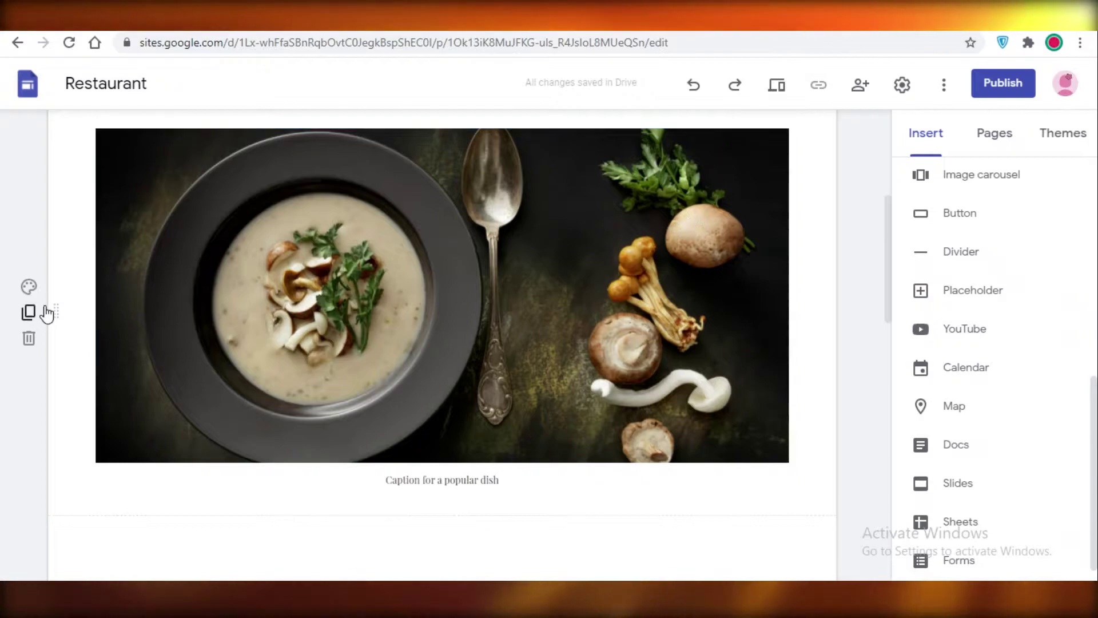
pyautogui.scroll(5, 168, 292)
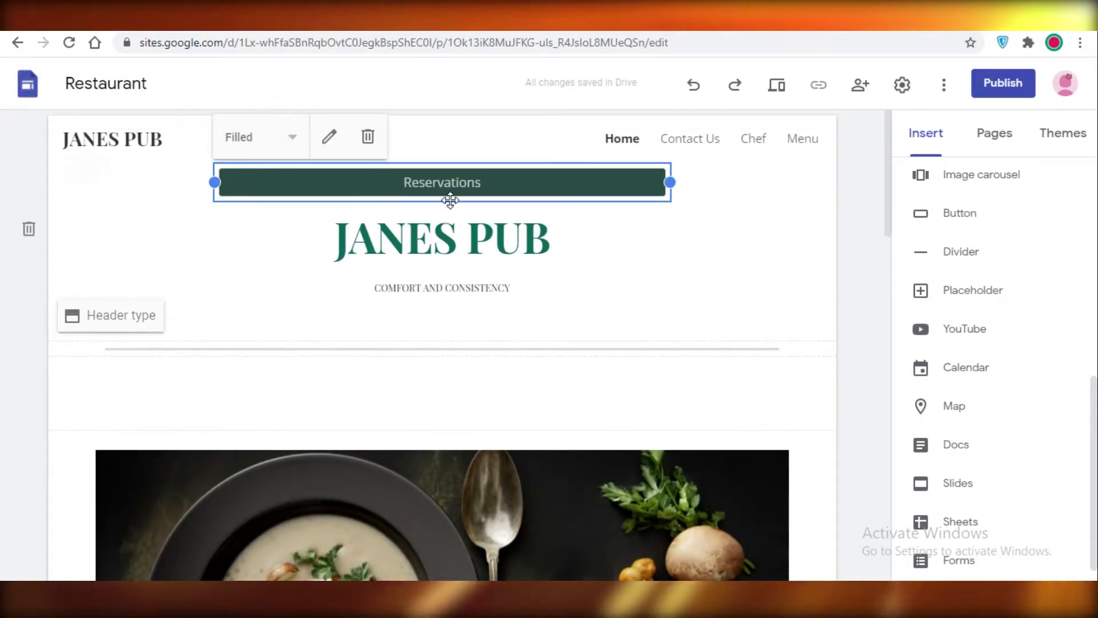
pyautogui.click(260, 137)
pyautogui.click(287, 175)
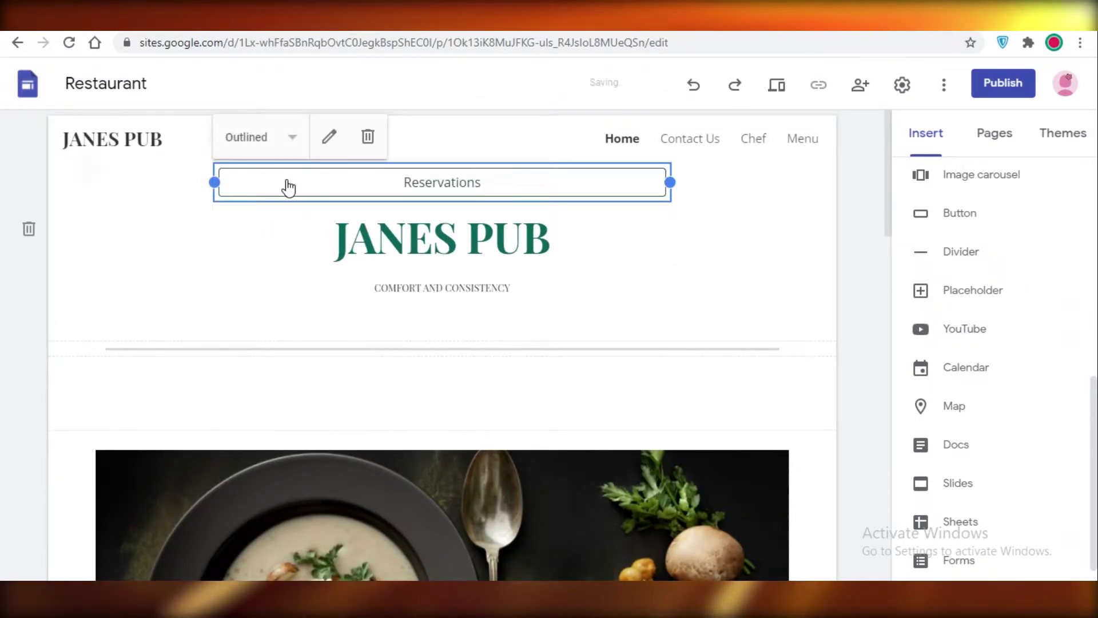
# Apply the dark green Emphasis background to the soup image section and review the page.
pyautogui.click(831, 268)
pyautogui.scroll(-5, 215, 383)
pyautogui.click(29, 206)
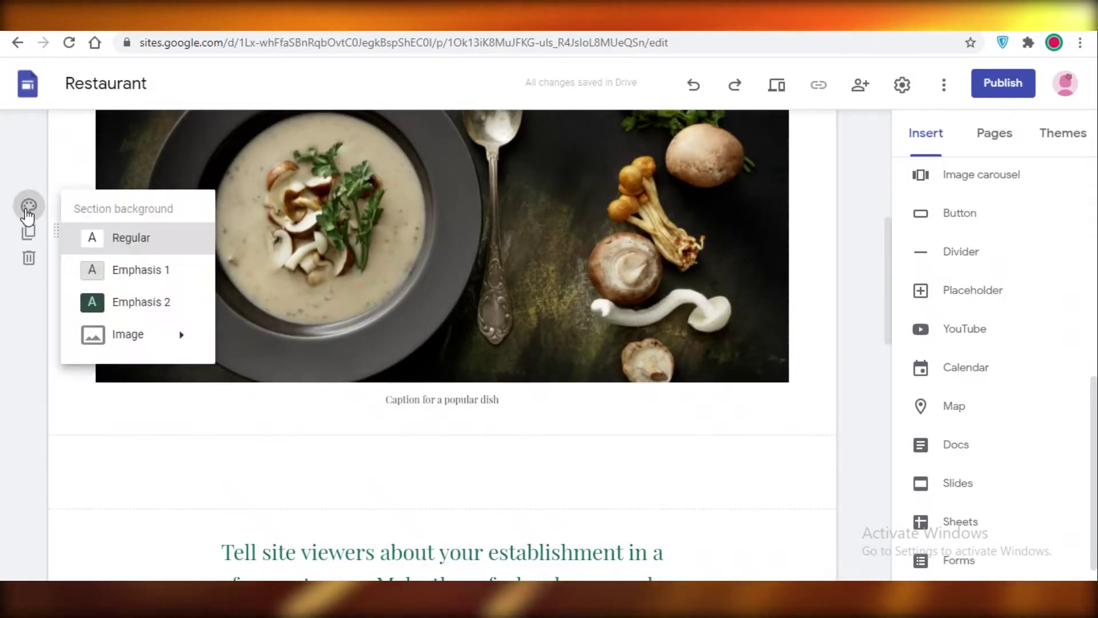
pyautogui.click(132, 269)
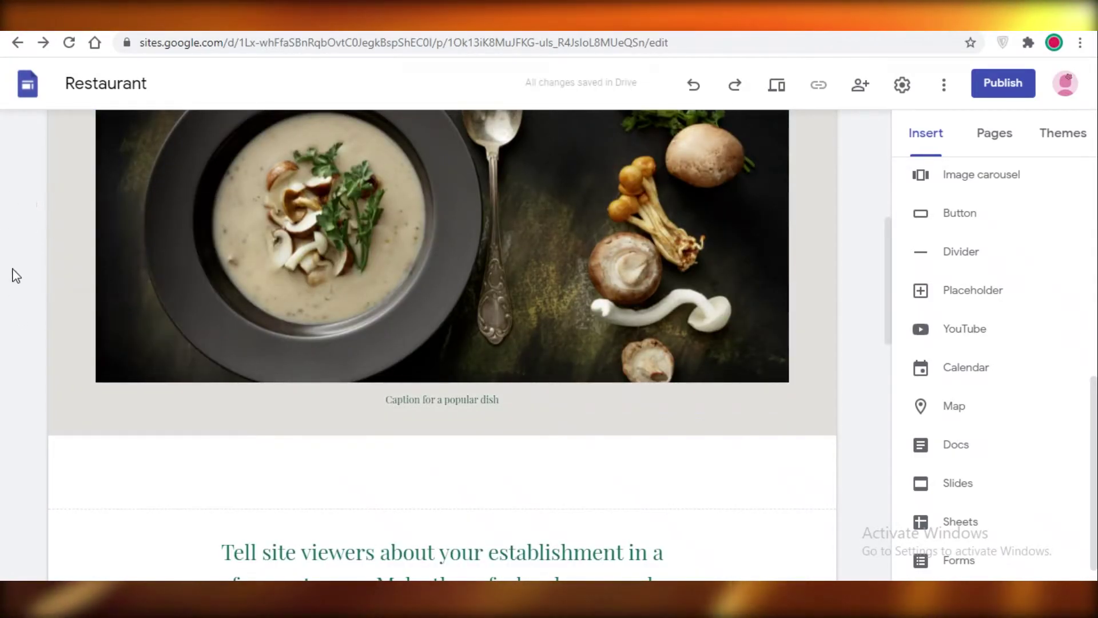
pyautogui.scroll(5, 301, 247)
pyautogui.scroll(-6, 301, 248)
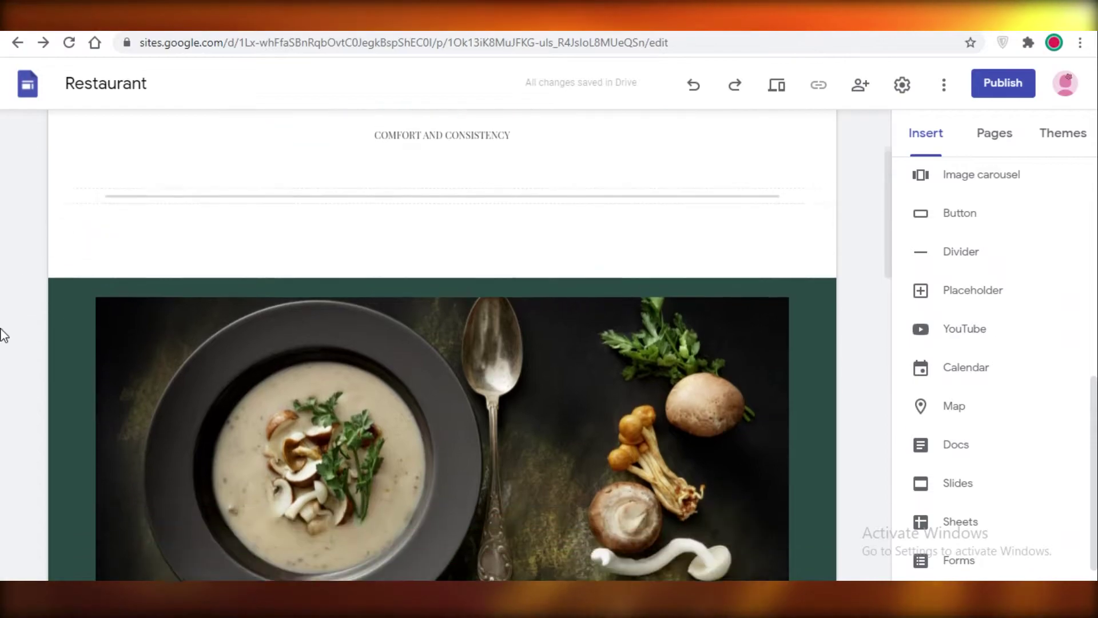
pyautogui.scroll(-1, 764, 204)
pyautogui.scroll(5, 838, 236)
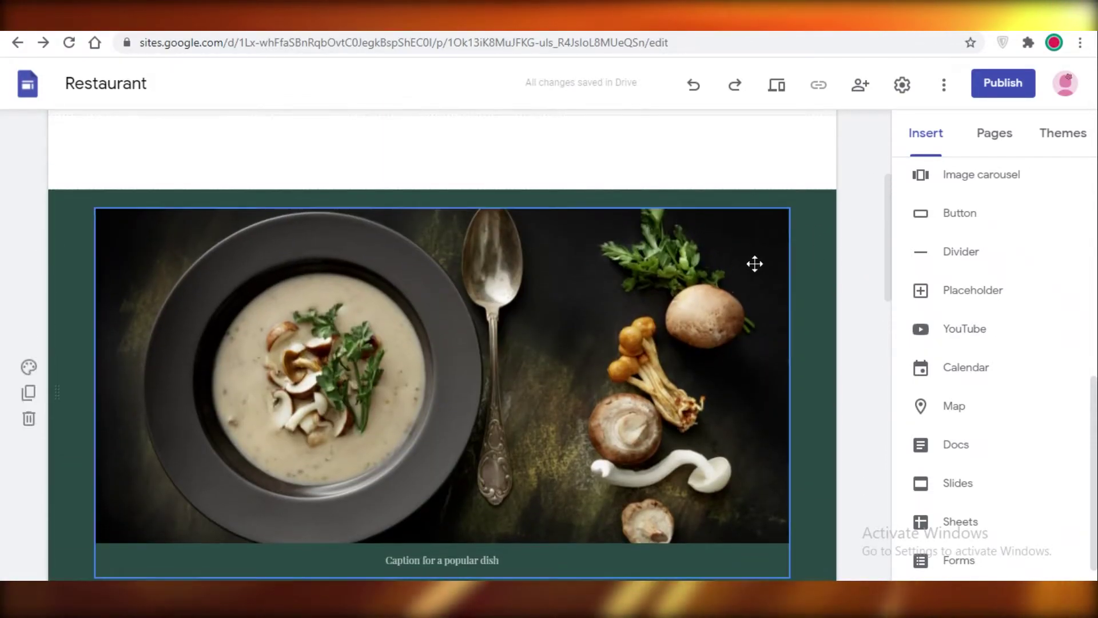
pyautogui.scroll(4, 739, 259)
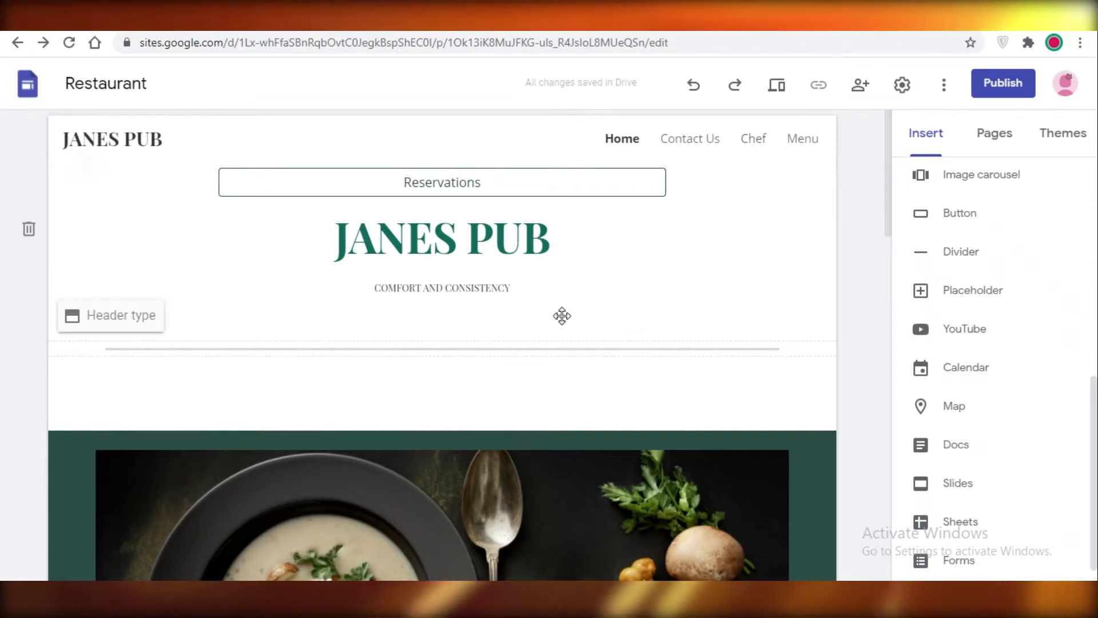
pyautogui.scroll(-10, 772, 272)
pyautogui.scroll(-5, 343, 294)
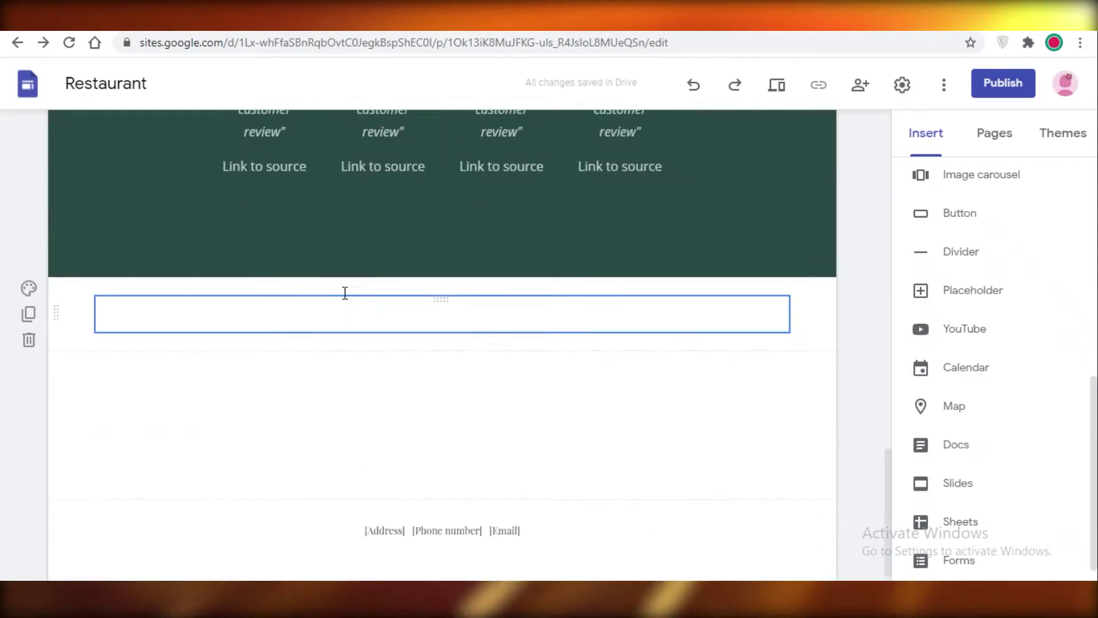
pyautogui.scroll(5, 343, 287)
pyautogui.scroll(-6, 346, 302)
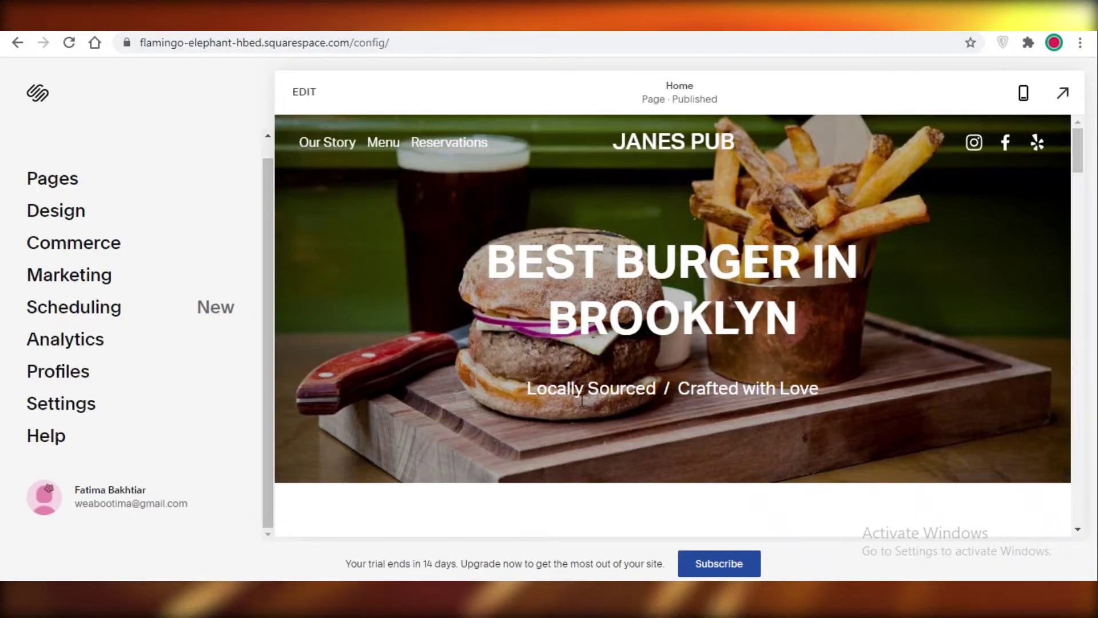
# Scroll the JANES PUB home page preview, then load the Our Story page.
pyautogui.scroll(-15, 581, 401)
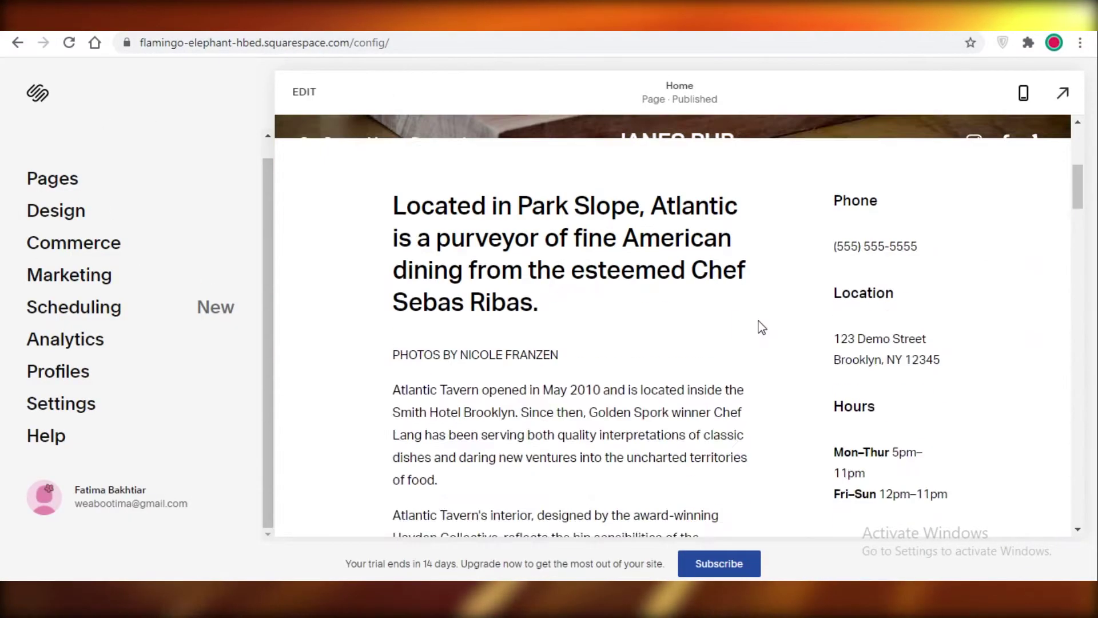
pyautogui.scroll(-2, 706, 120)
pyautogui.scroll(-8, 705, 117)
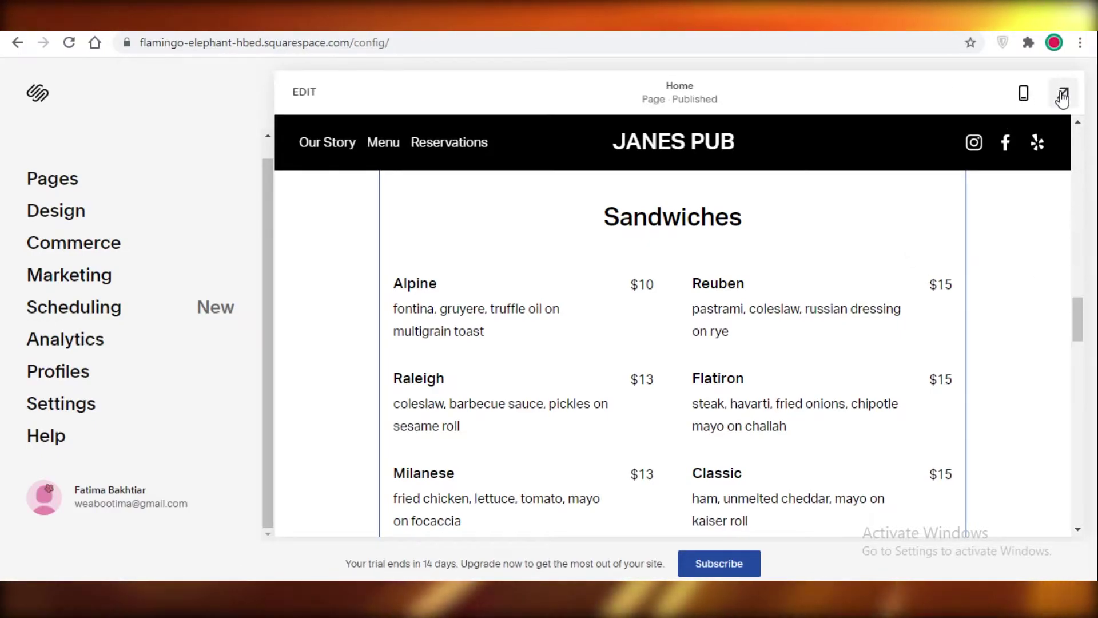
pyautogui.moveTo(1081, 308); pyautogui.dragTo(1093, 135)
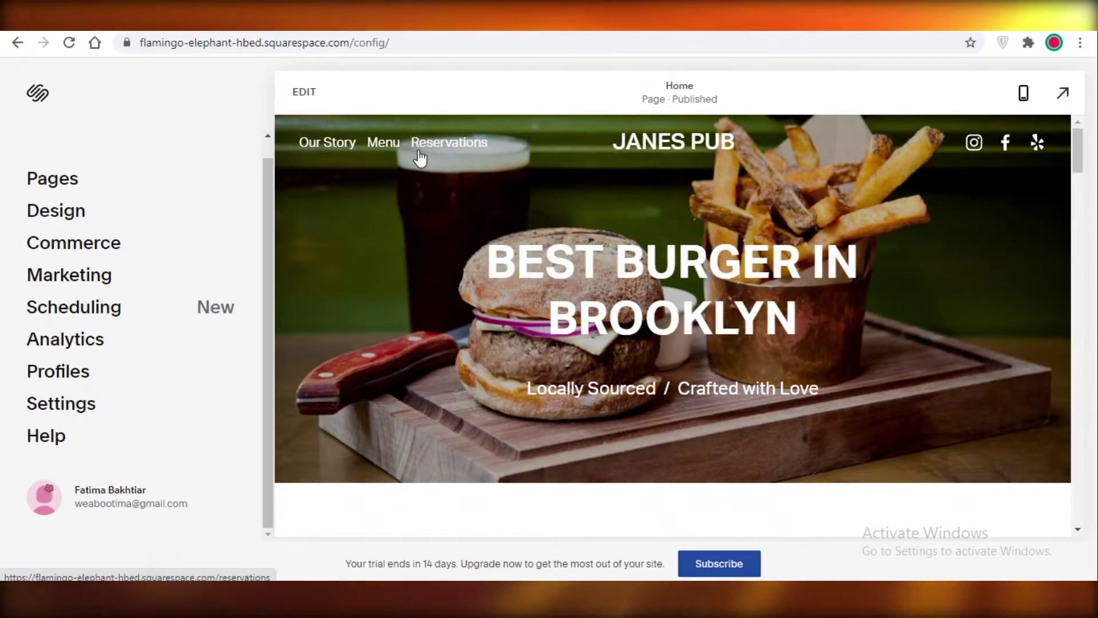
pyautogui.scroll(-10, 926, 201)
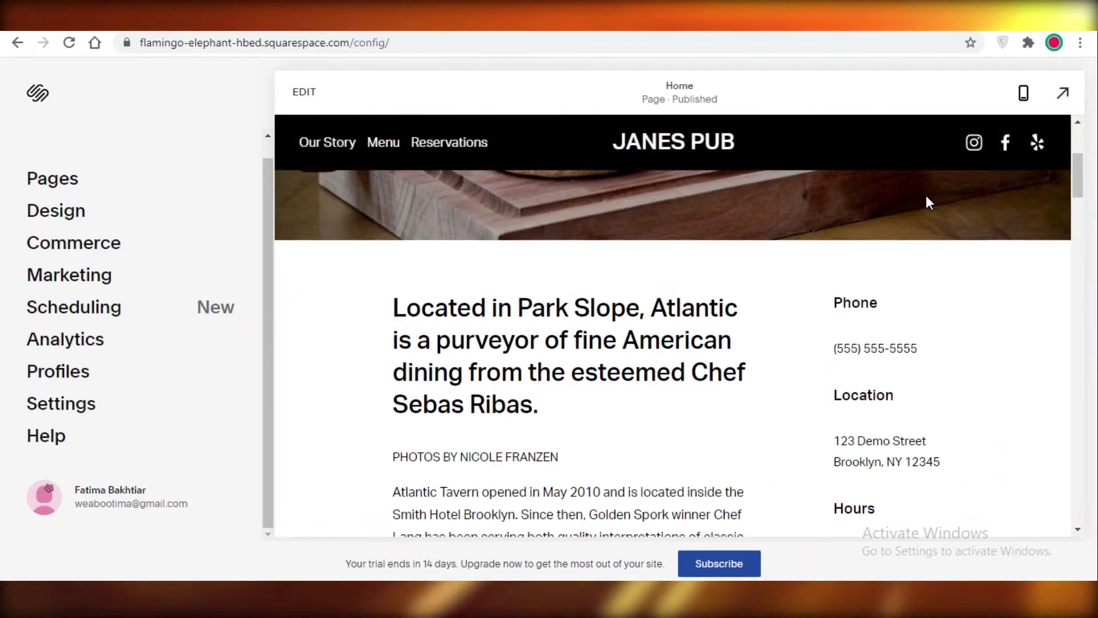
pyautogui.click(184, 170)
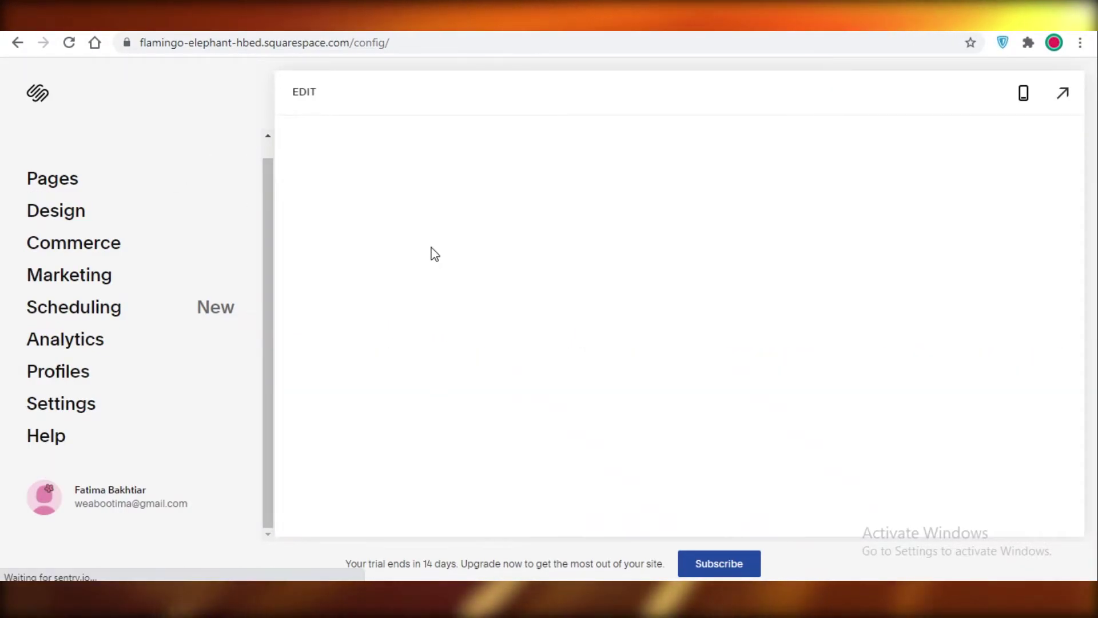
pyautogui.scroll(-10, 434, 210)
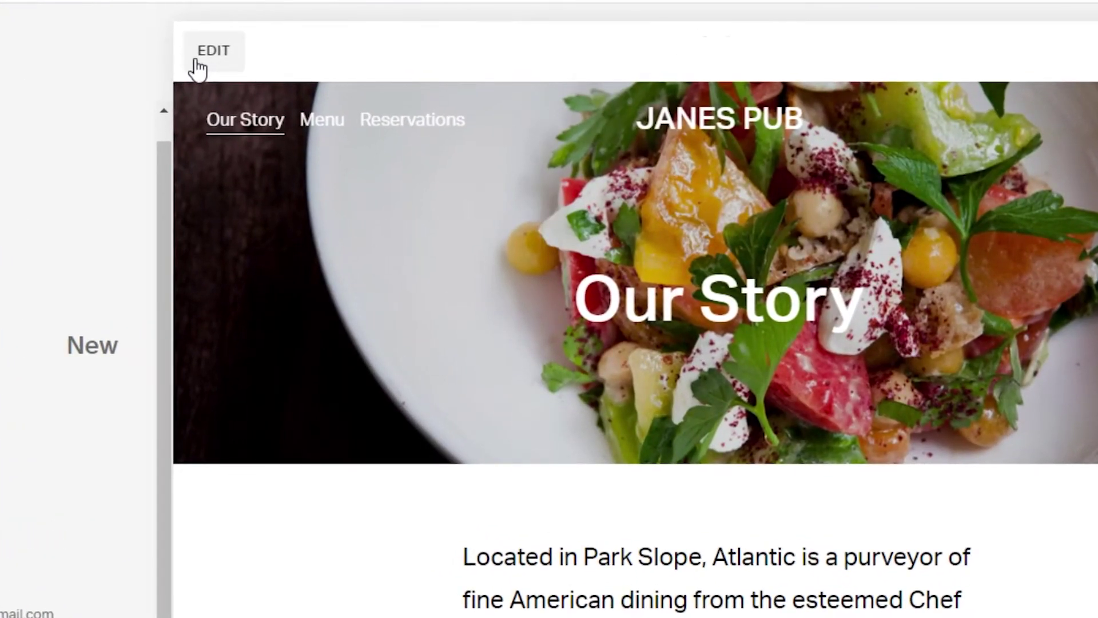
# Turn off Transparent on the JANES PUB header and apply the red Bright 2 colour theme.
pyautogui.click(212, 52)
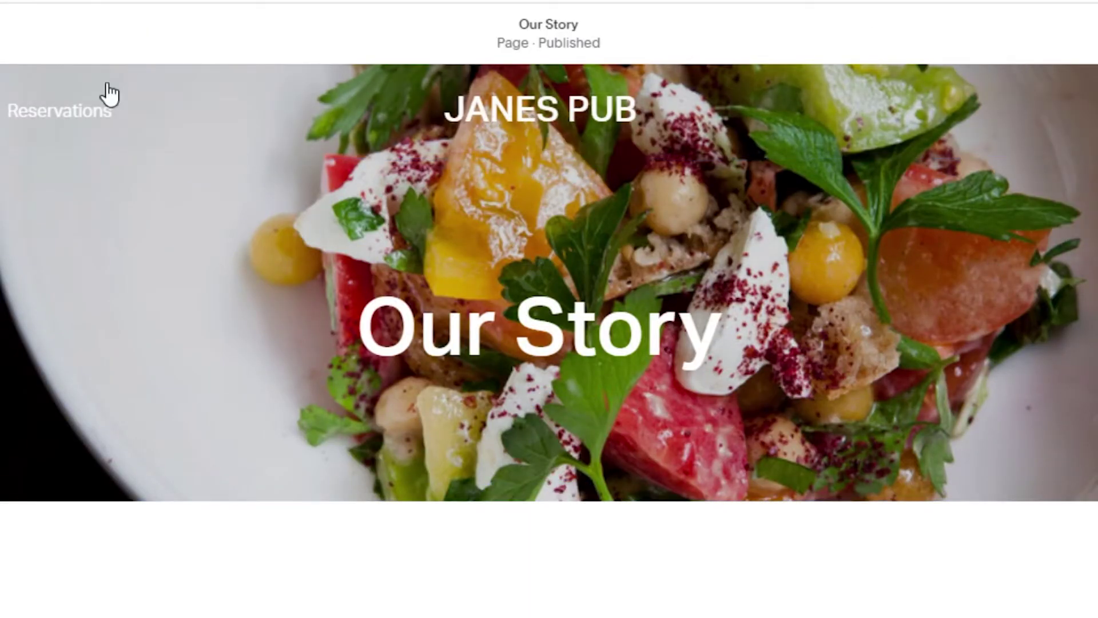
pyautogui.click(537, 101)
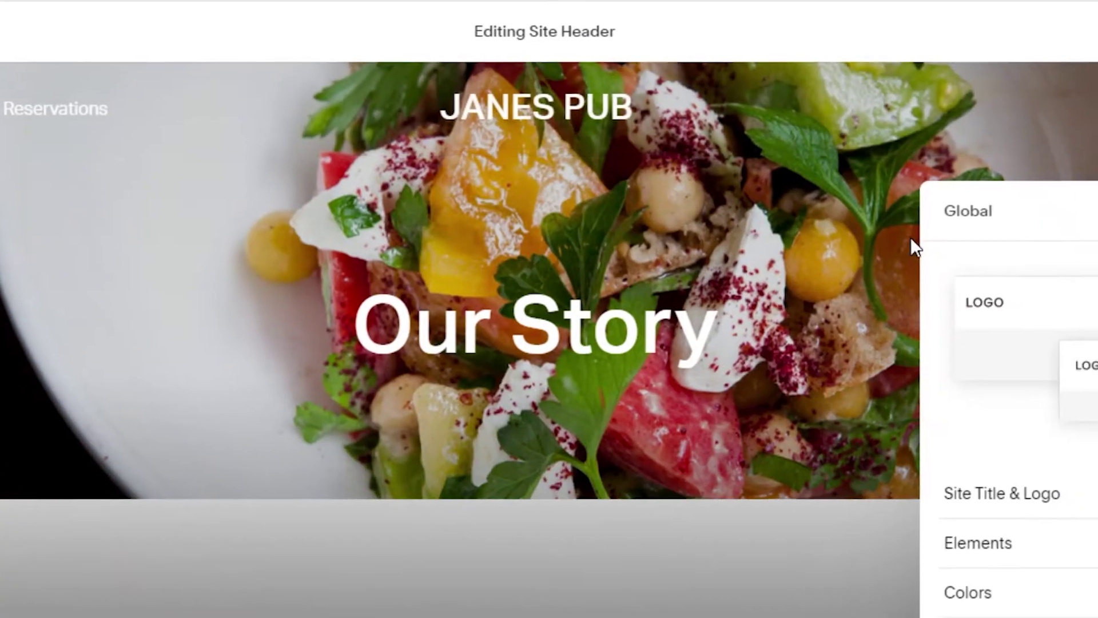
pyautogui.scroll(-2, 998, 486)
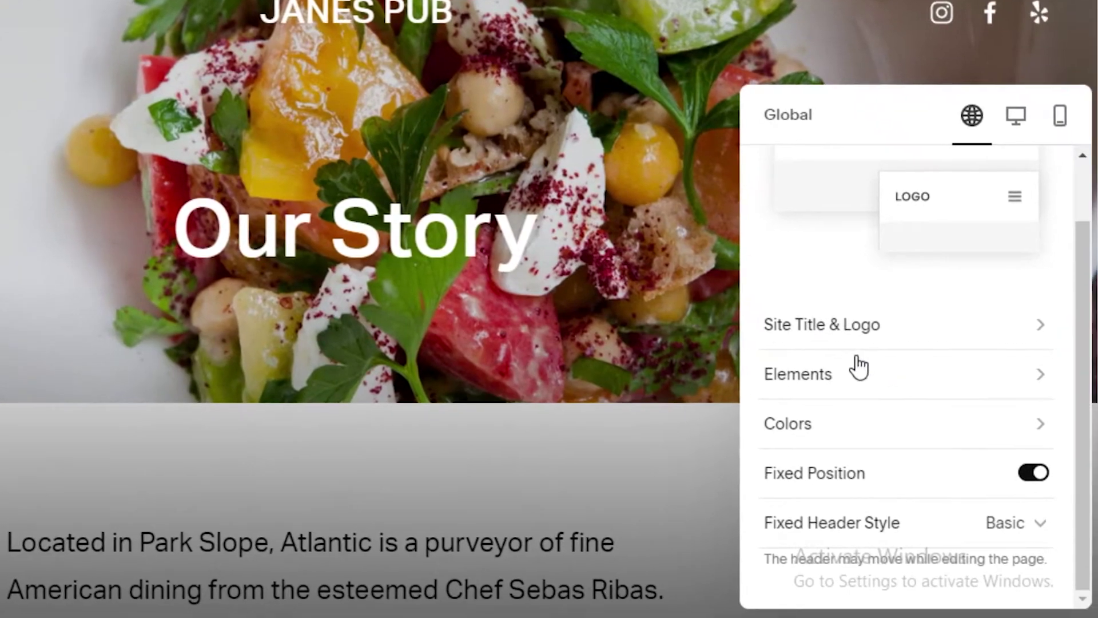
pyautogui.click(996, 426)
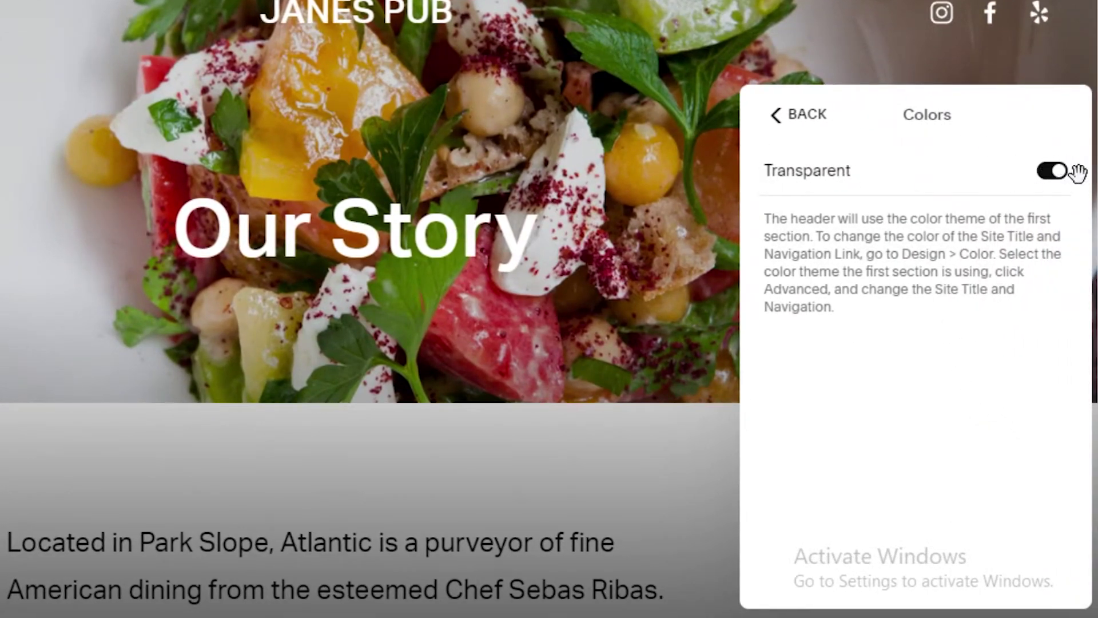
pyautogui.click(1062, 177)
pyautogui.scroll(-4, 970, 350)
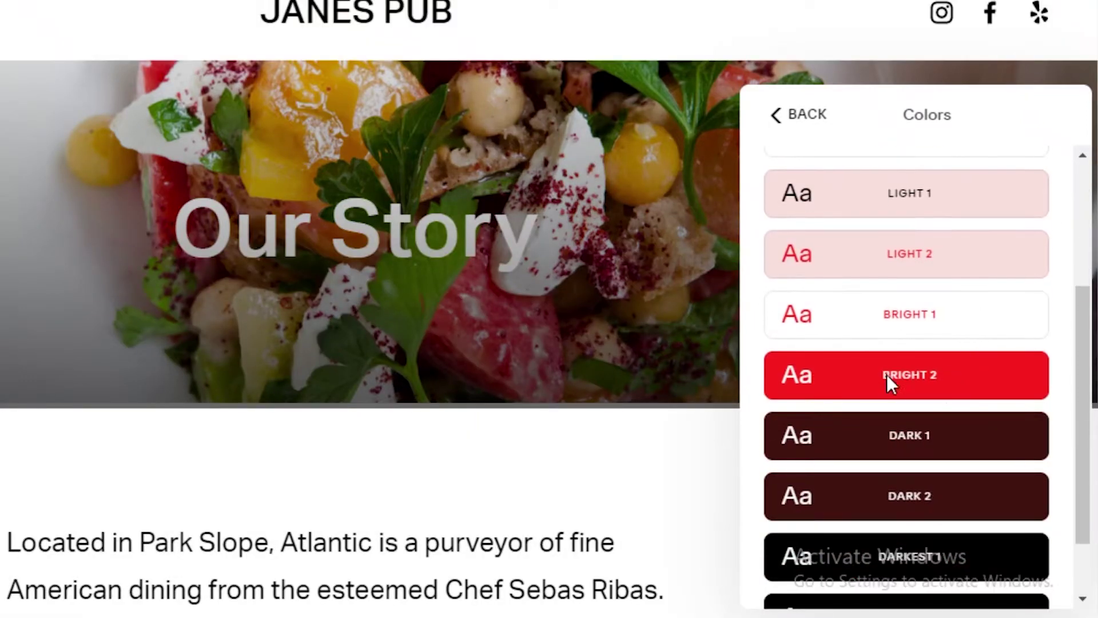
pyautogui.click(909, 374)
pyautogui.scroll(-1, 894, 297)
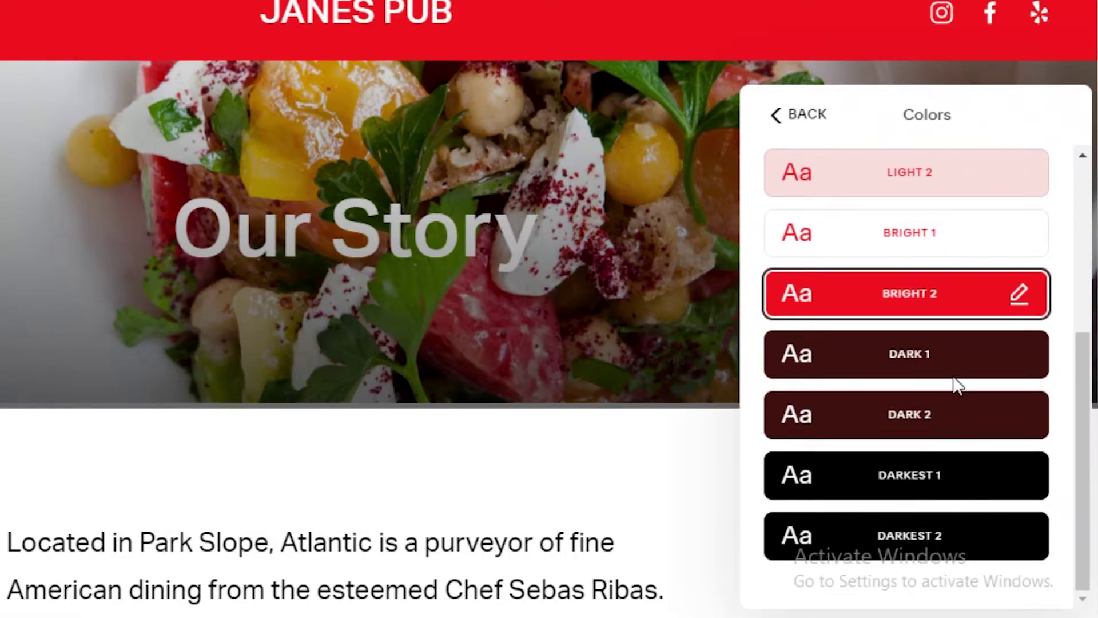
pyautogui.click(473, 302)
pyautogui.click(473, 304)
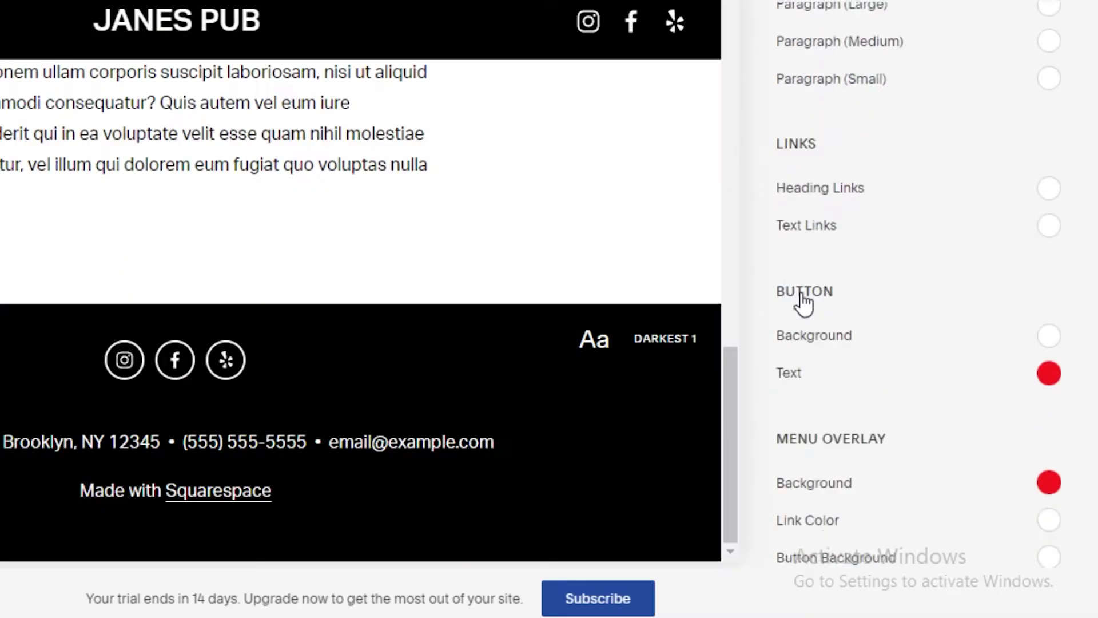
# Review the Bright 2 theme's colour settings in Edit Theme, then save the site changes.
pyautogui.scroll(-15, 801, 299)
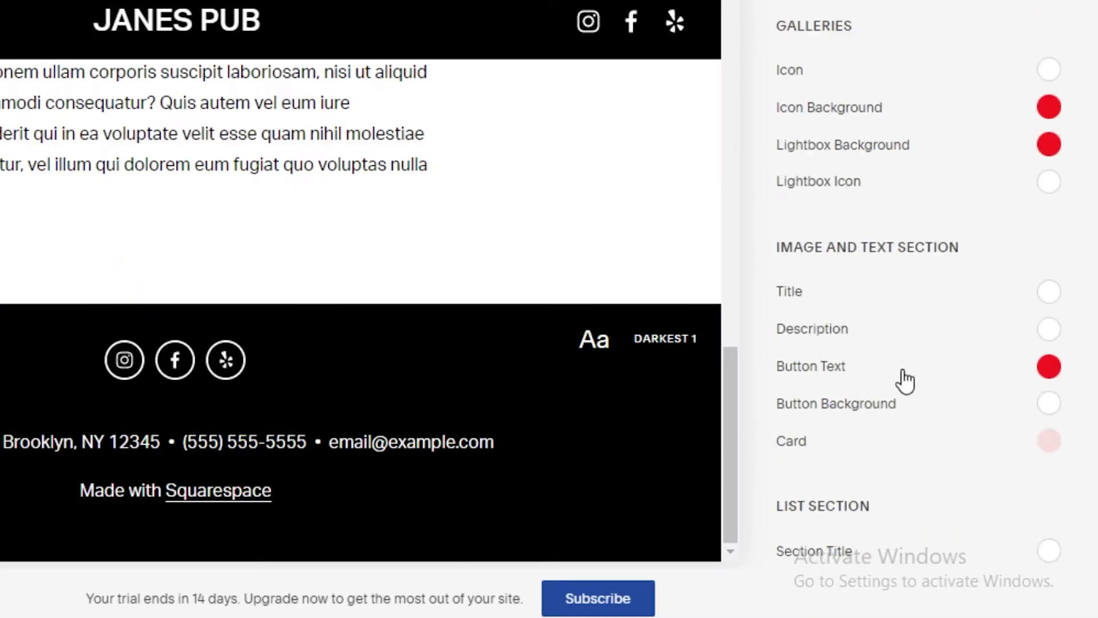
pyautogui.scroll(-20, 970, 343)
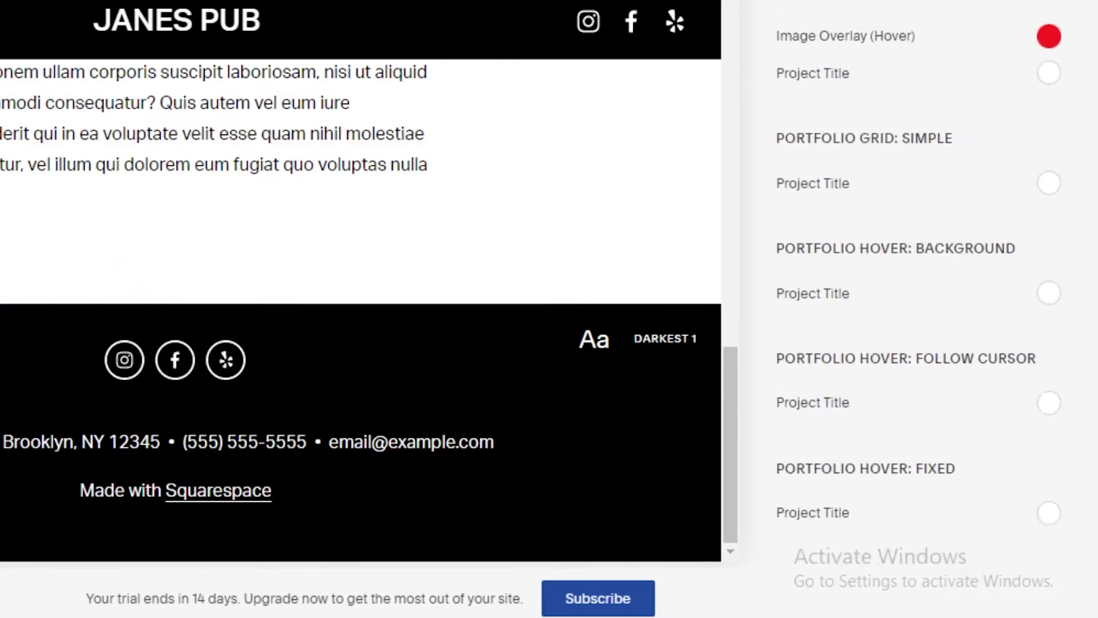
pyautogui.scroll(-10, 918, 297)
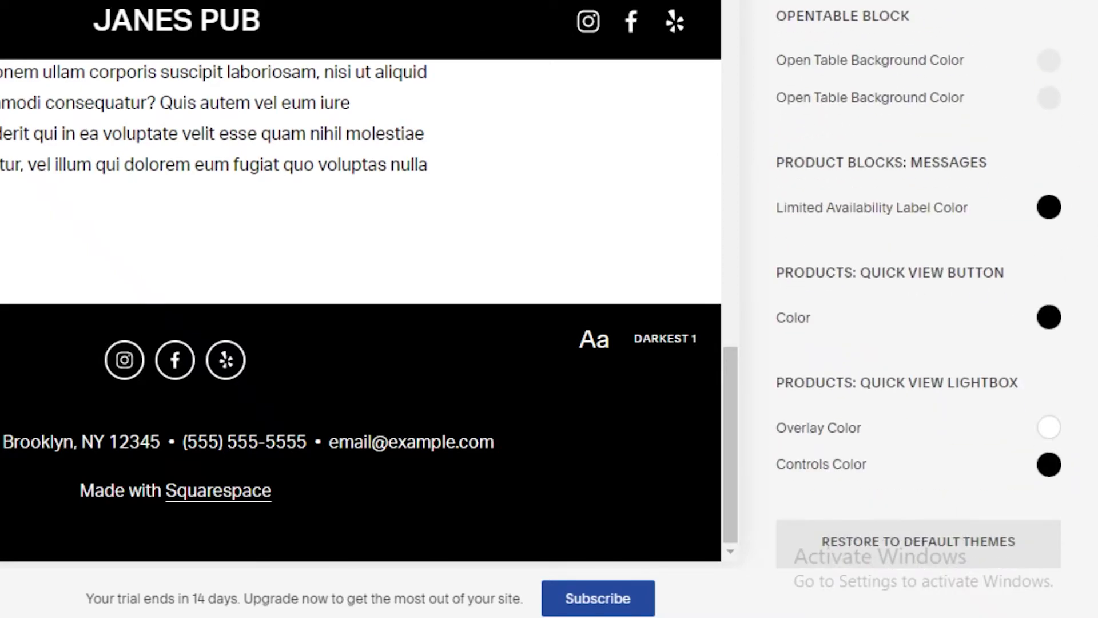
pyautogui.scroll(20, 917, 297)
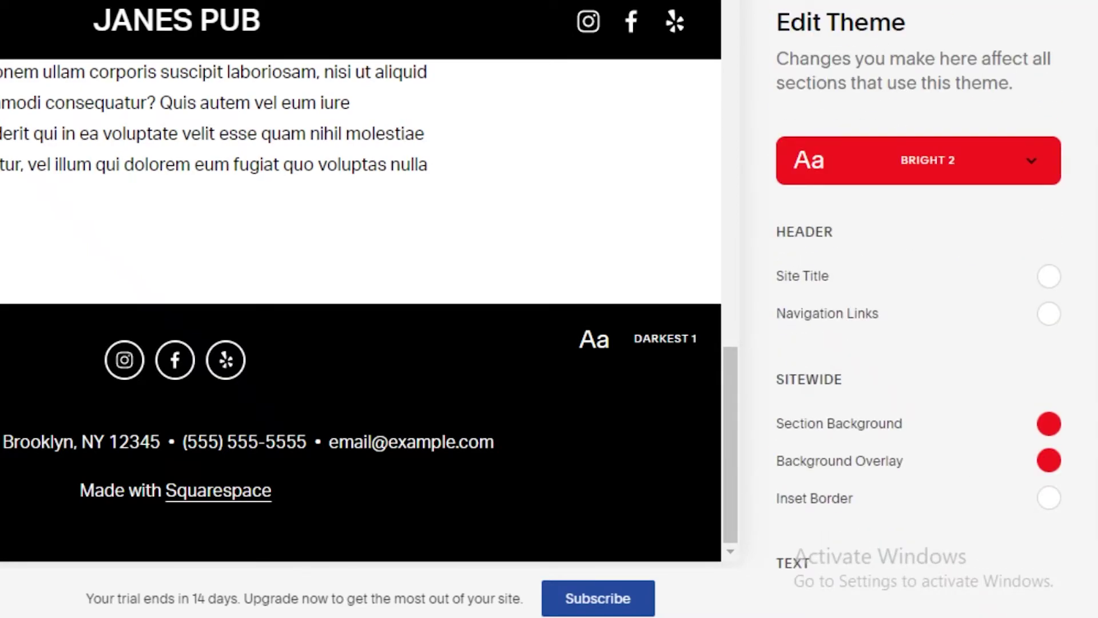
pyautogui.scroll(-8, 899, 226)
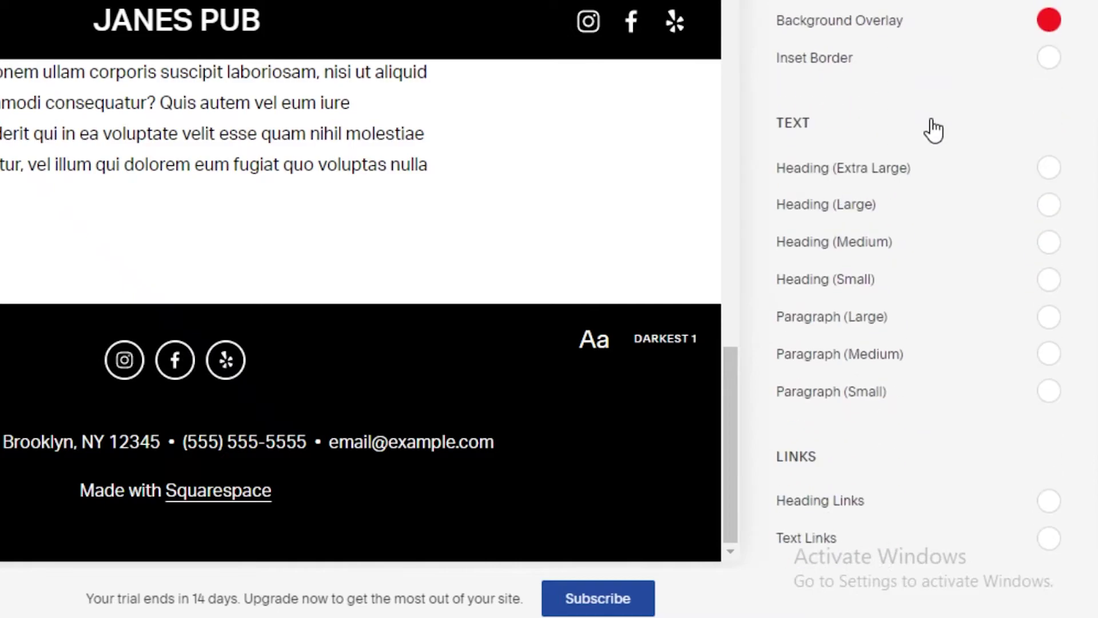
pyautogui.scroll(-10, 899, 407)
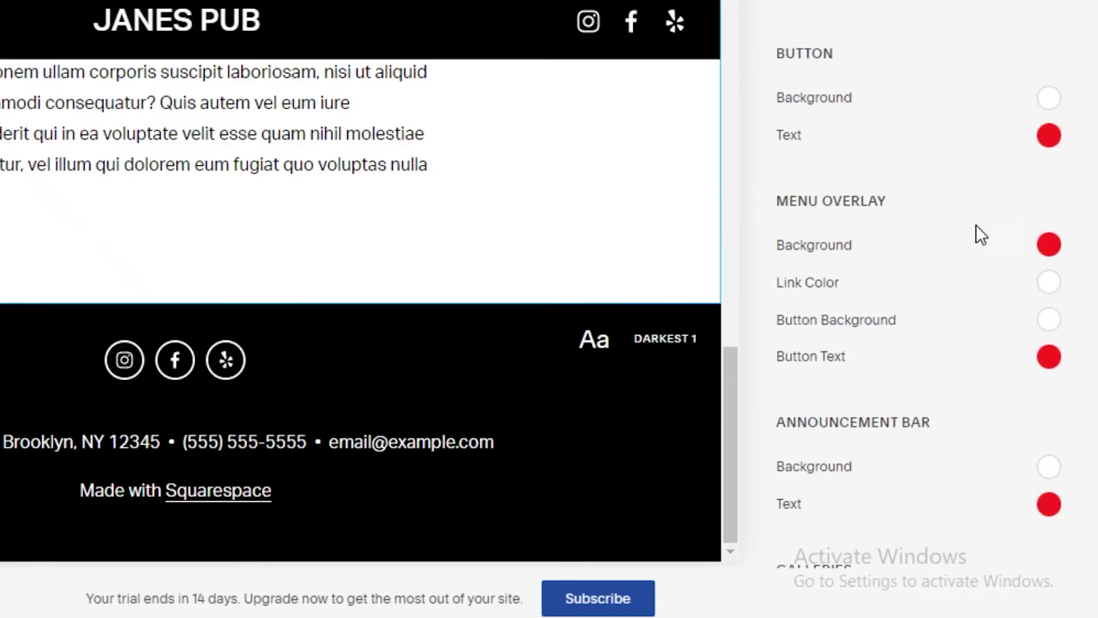
pyautogui.scroll(-3, 902, 238)
pyautogui.scroll(-2, 881, 280)
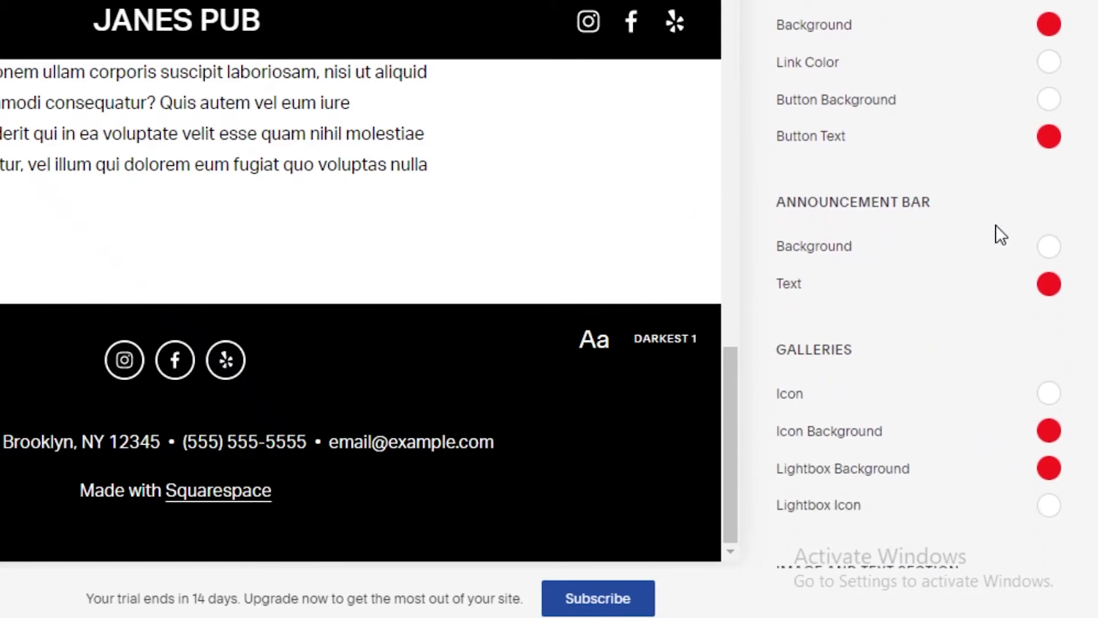
pyautogui.scroll(-10, 885, 266)
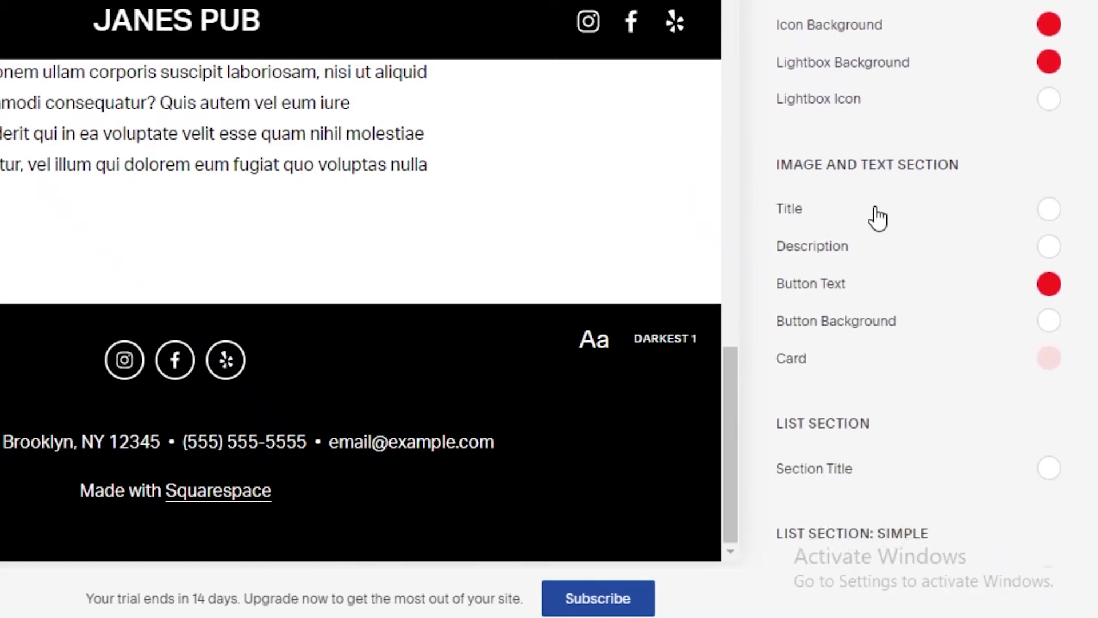
pyautogui.scroll(-10, 818, 149)
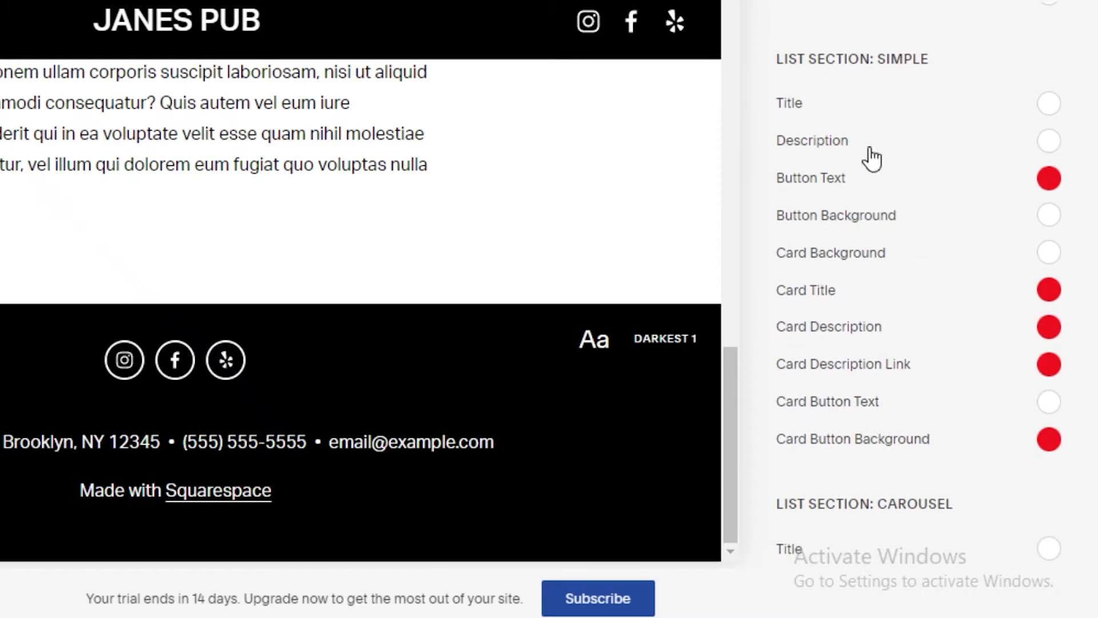
pyautogui.scroll(-7, 930, 169)
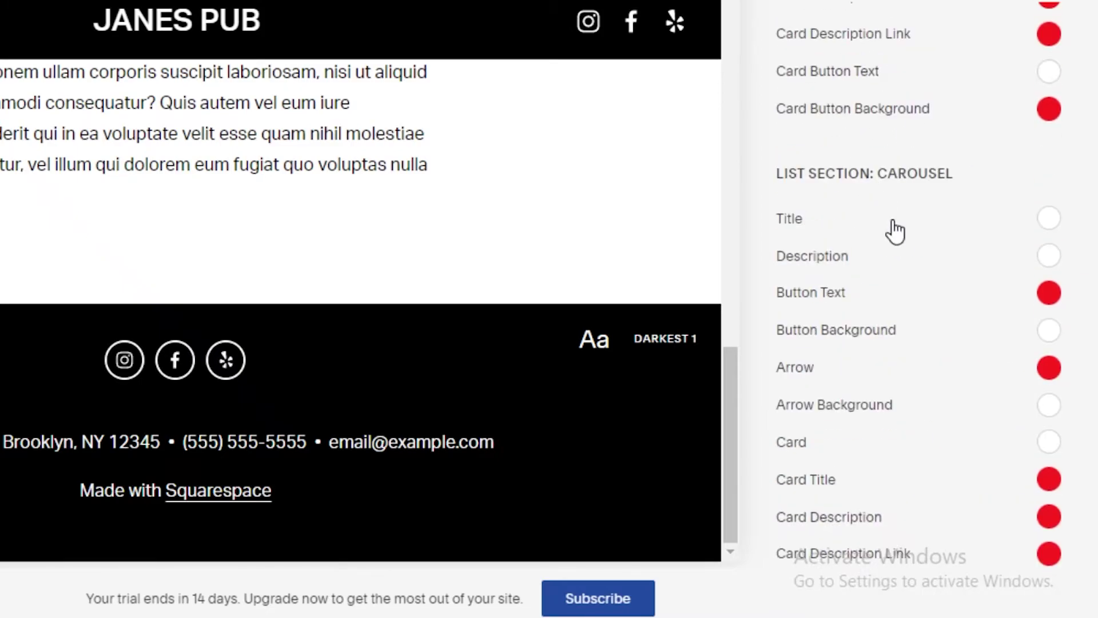
pyautogui.scroll(-15, 885, 199)
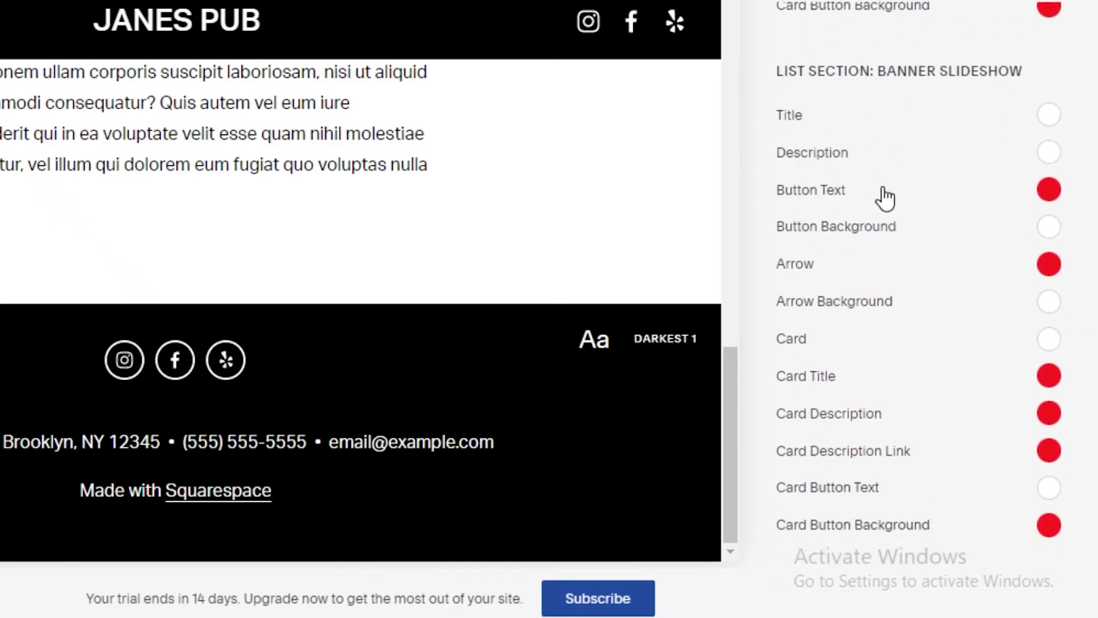
pyautogui.scroll(-8, 888, 199)
pyautogui.scroll(3, 888, 206)
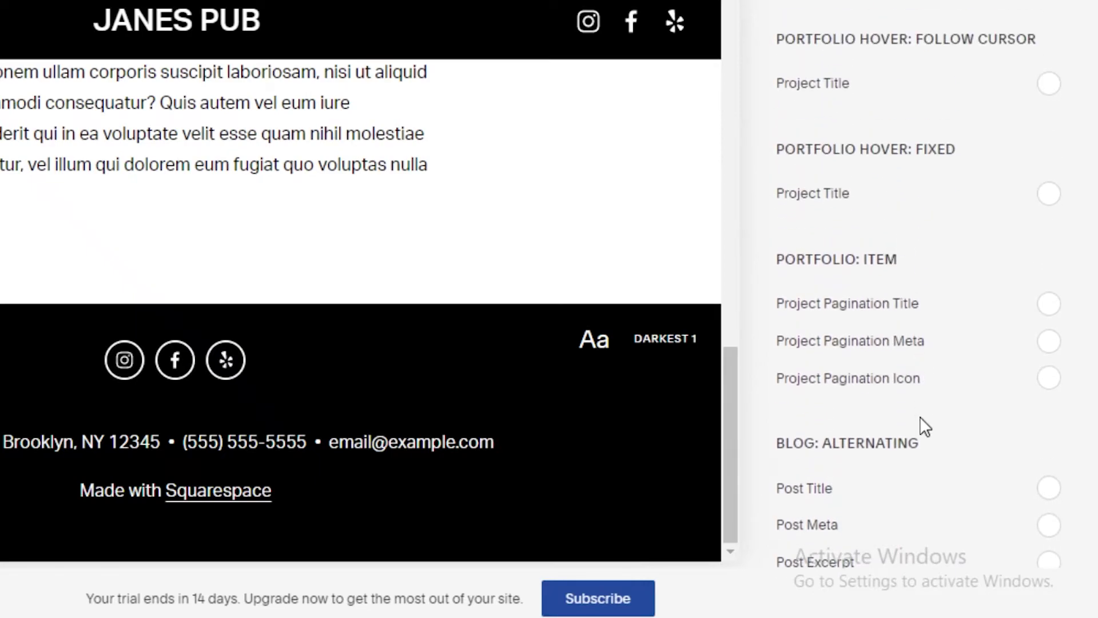
pyautogui.scroll(5, 885, 361)
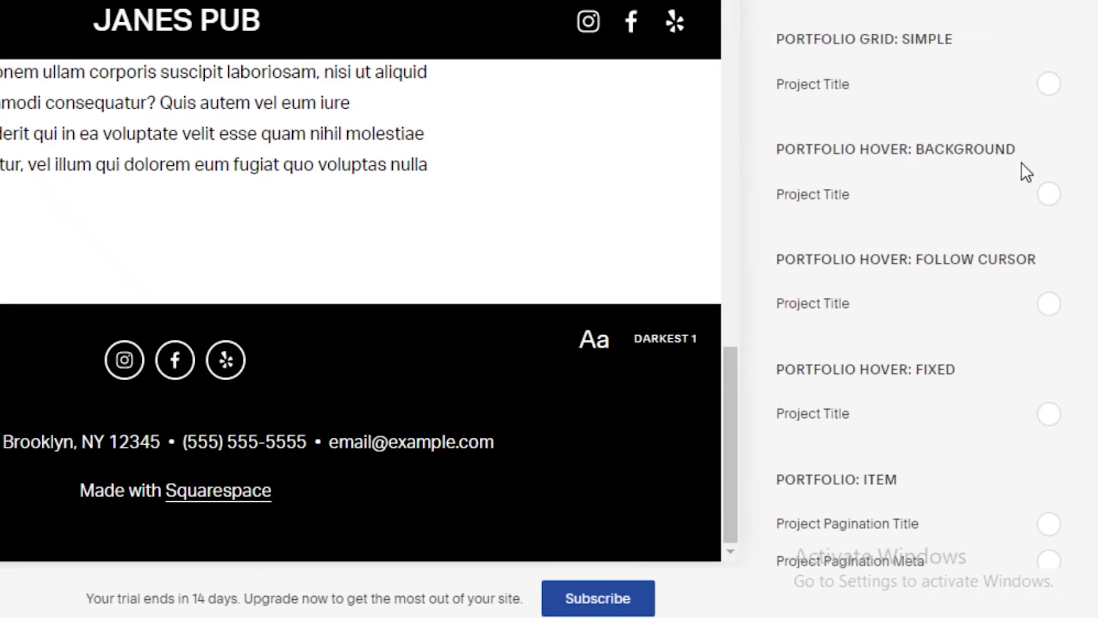
pyautogui.scroll(10, 892, 152)
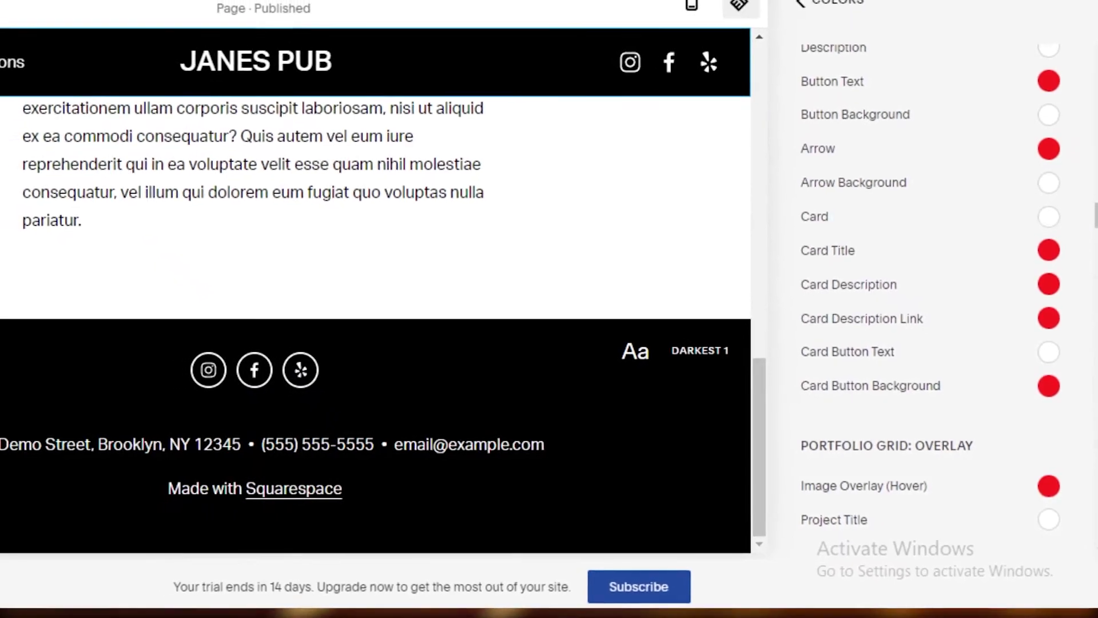
pyautogui.click(0, 51)
pyautogui.click(0, 78)
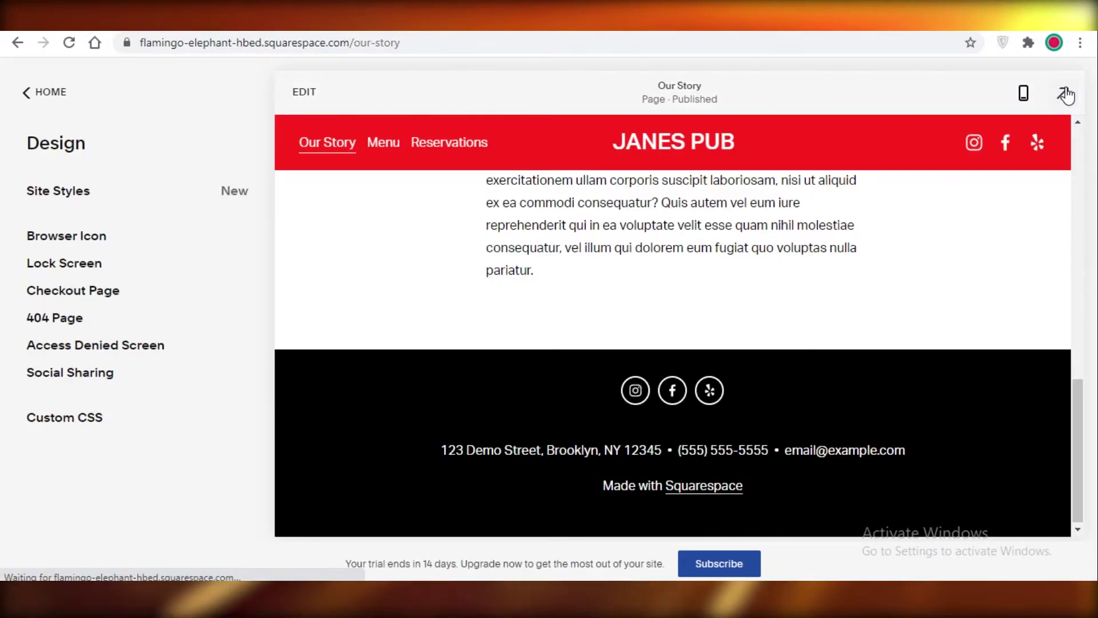
# Preview the red-header Our Story page full screen, then return to the main Home menu.
pyautogui.click(1063, 93)
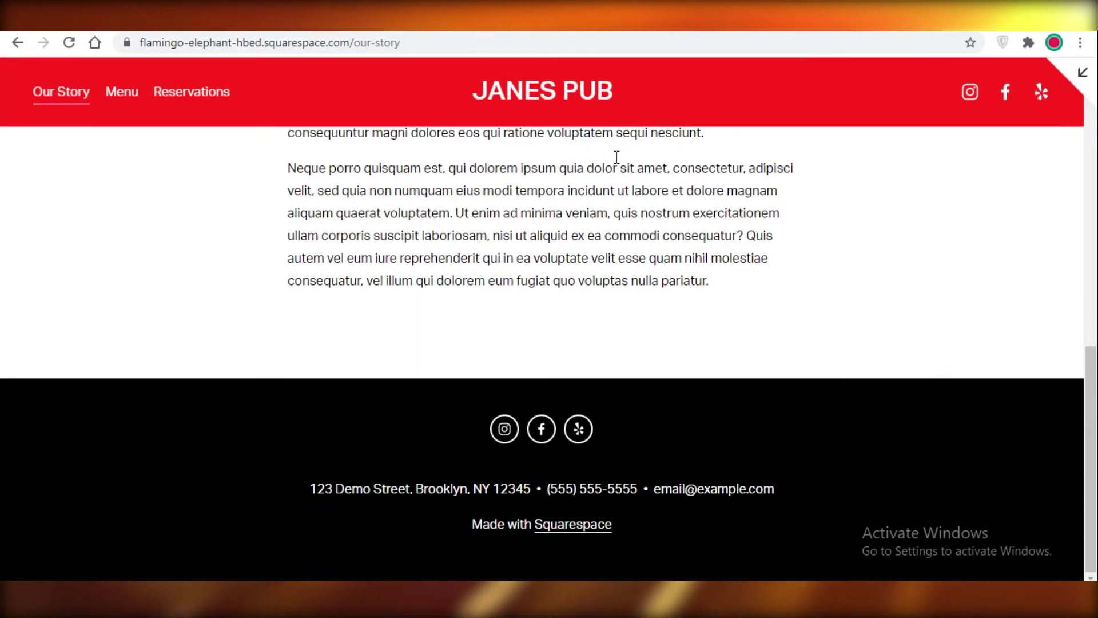
pyautogui.scroll(15, 616, 156)
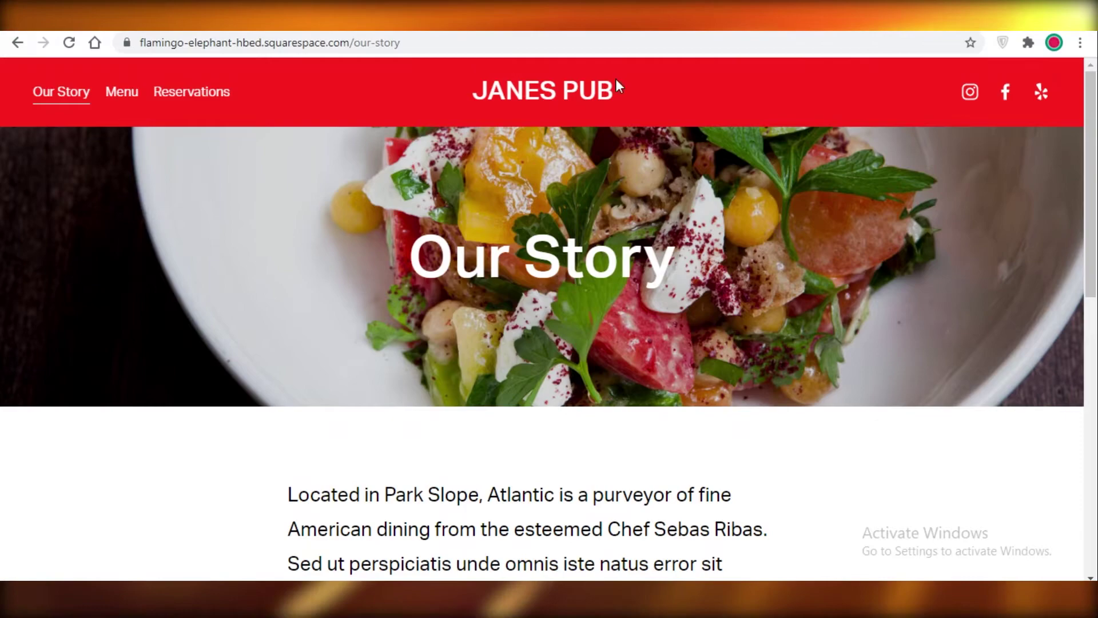
pyautogui.click(1075, 70)
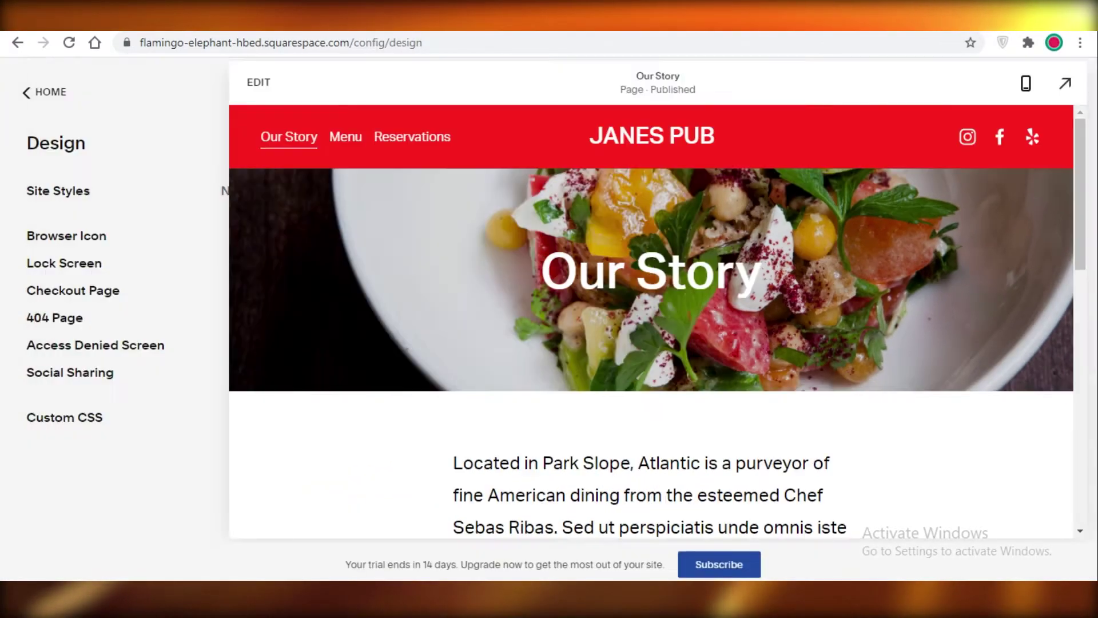
pyautogui.click(38, 94)
pyautogui.click(1024, 93)
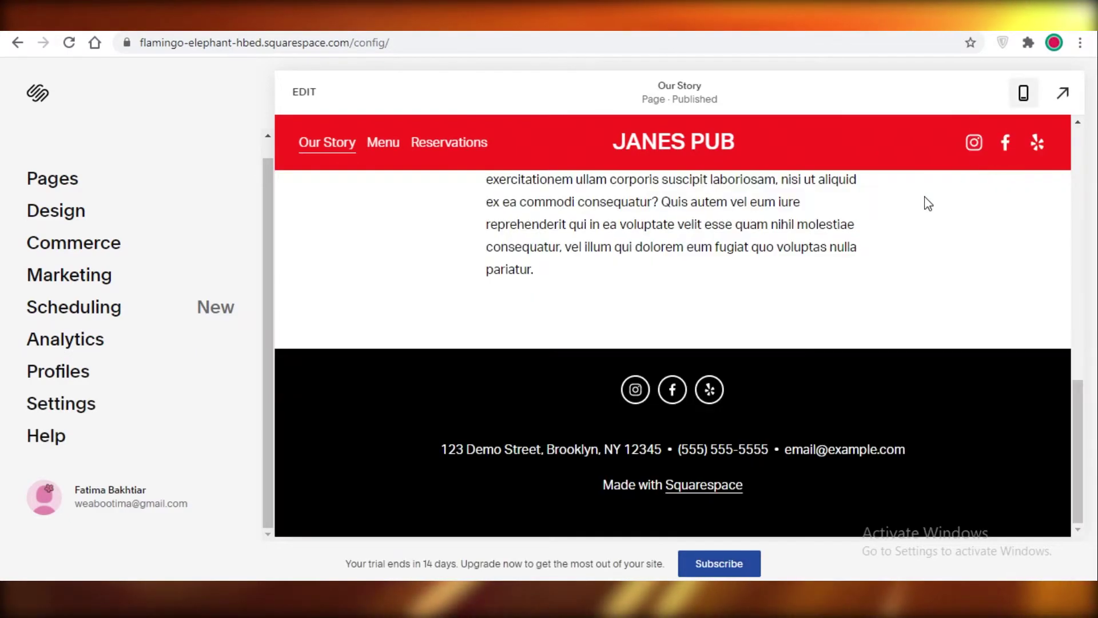
pyautogui.scroll(5, 789, 343)
pyautogui.scroll(10, 800, 343)
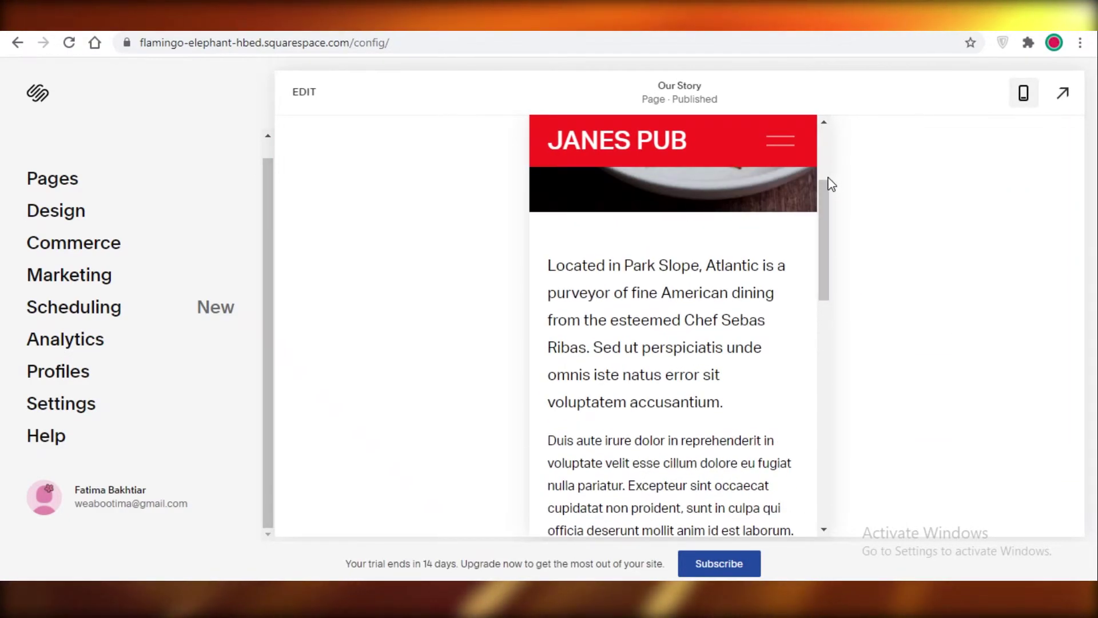
pyautogui.scroll(2, 832, 175)
pyautogui.scroll(2, 832, 175)
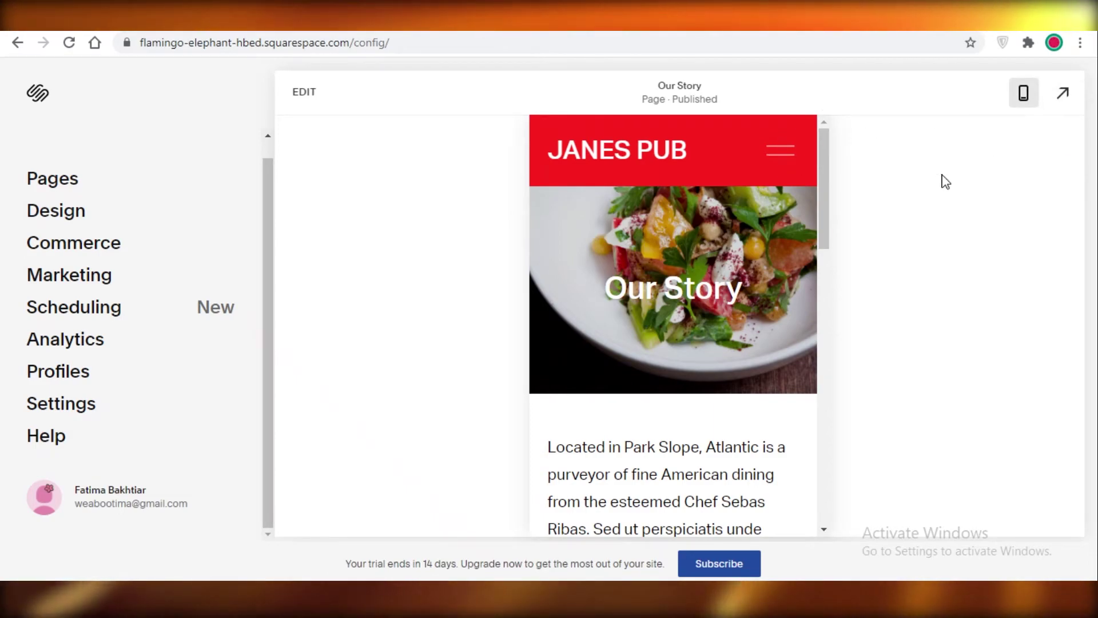
pyautogui.moveTo(824, 143); pyautogui.dragTo(779, 185)
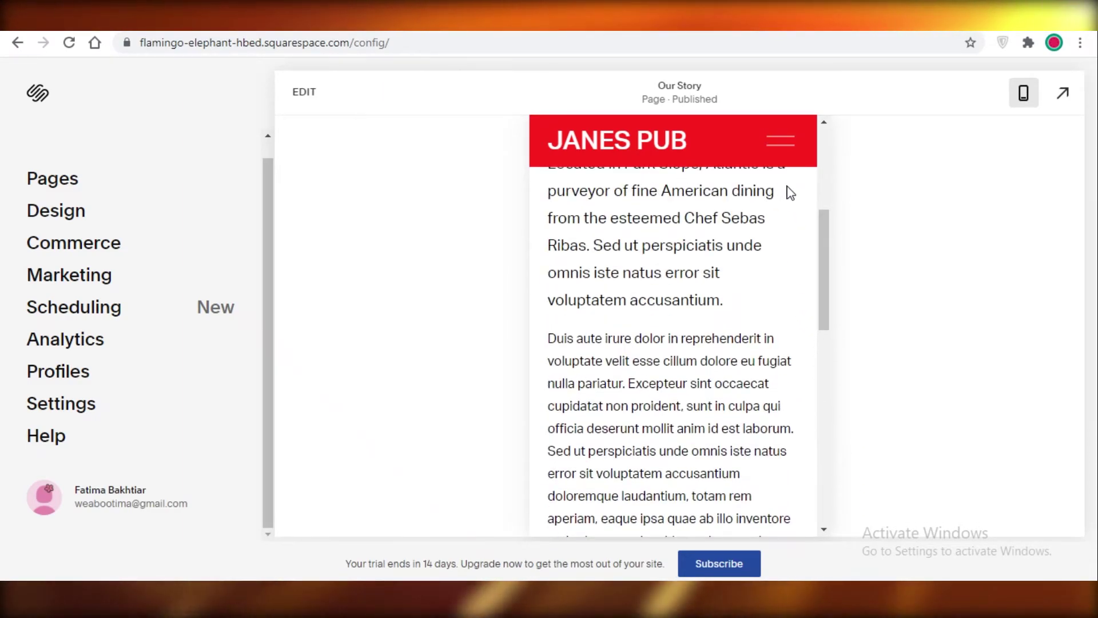
pyautogui.moveTo(836, 275); pyautogui.dragTo(806, 152)
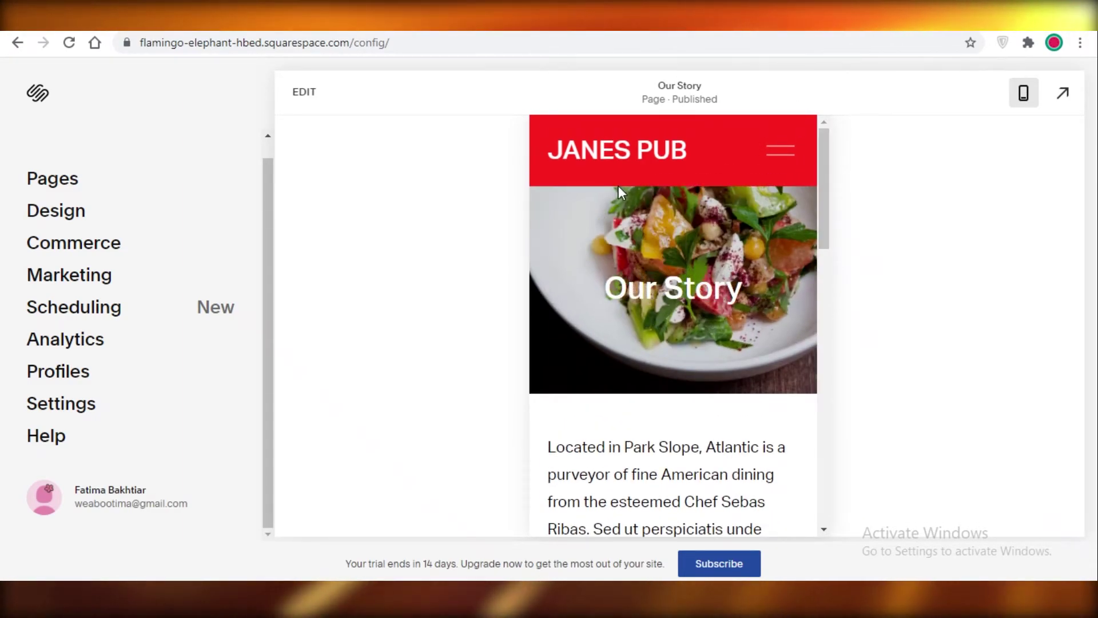
pyautogui.scroll(-3, 674, 217)
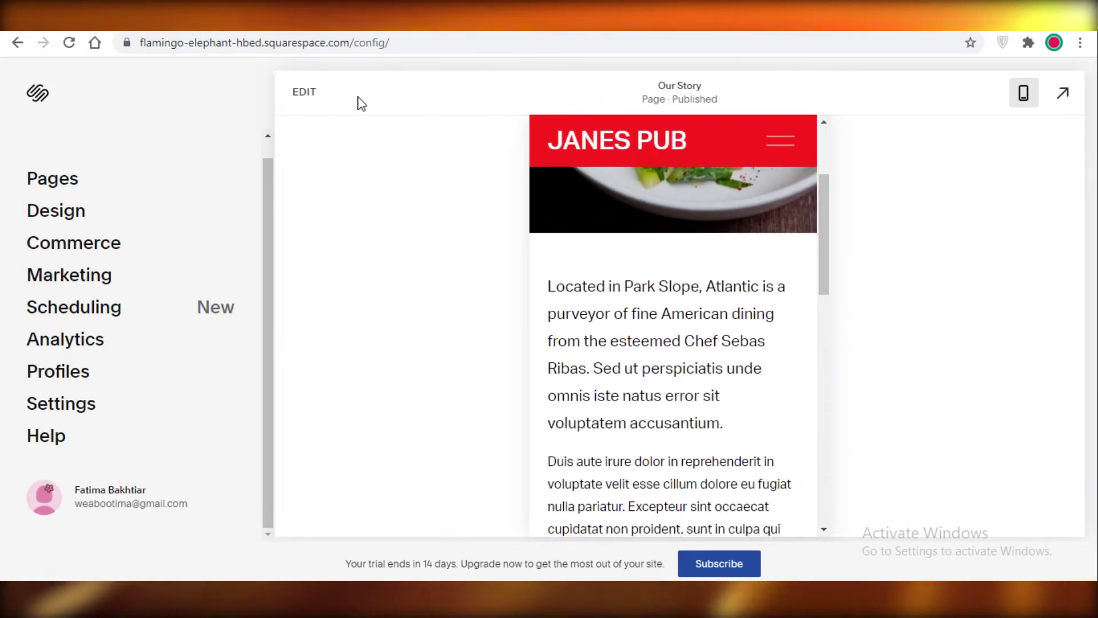
pyautogui.click(1025, 94)
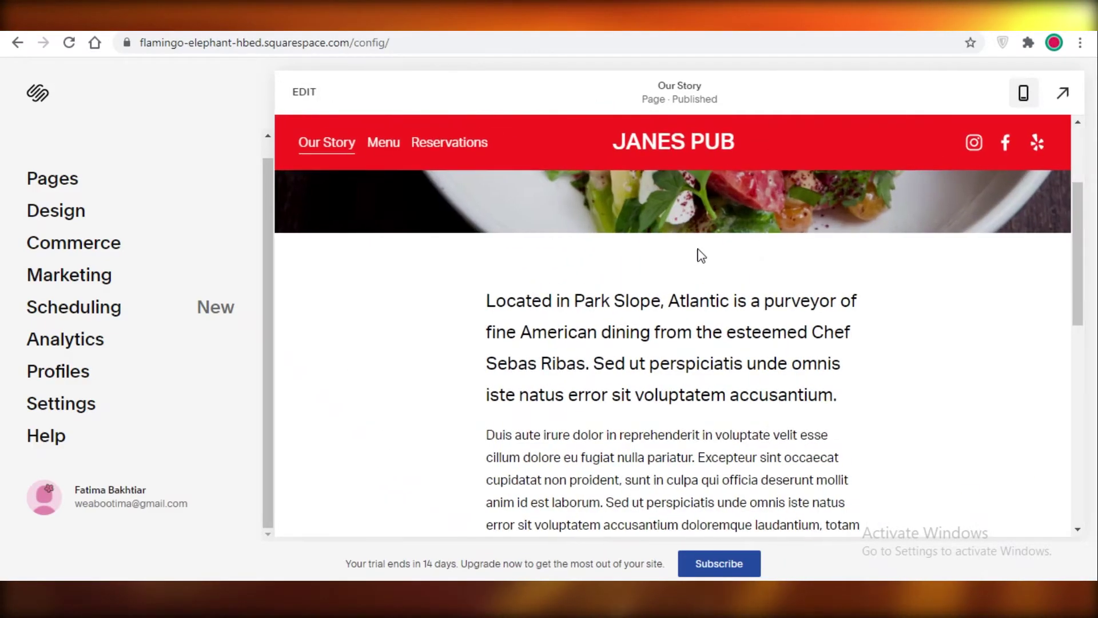
pyautogui.click(52, 178)
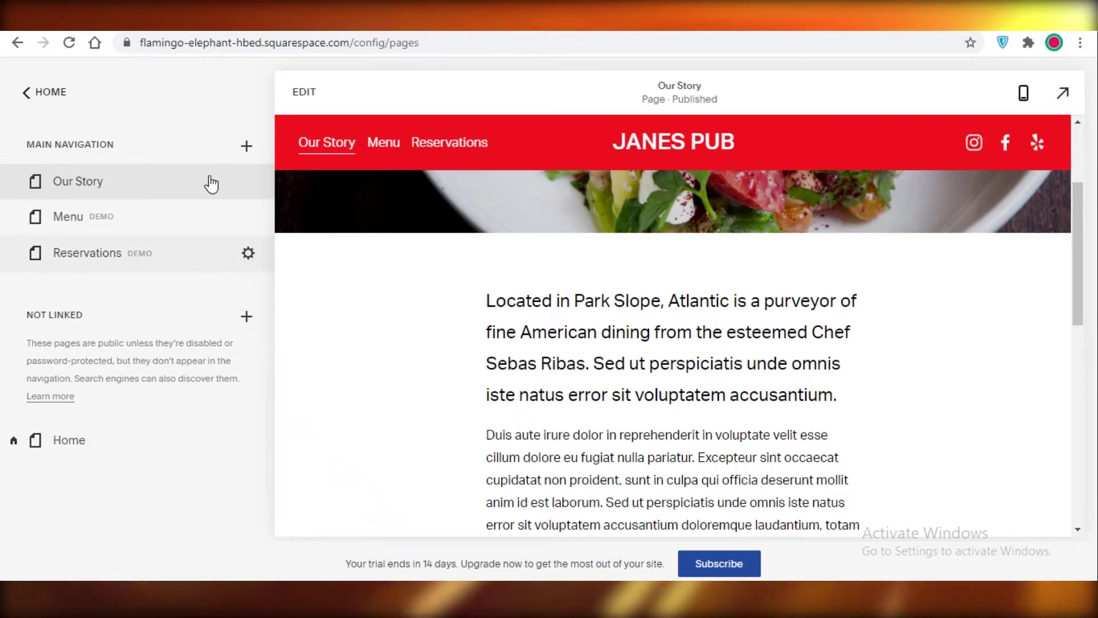
pyautogui.click(247, 147)
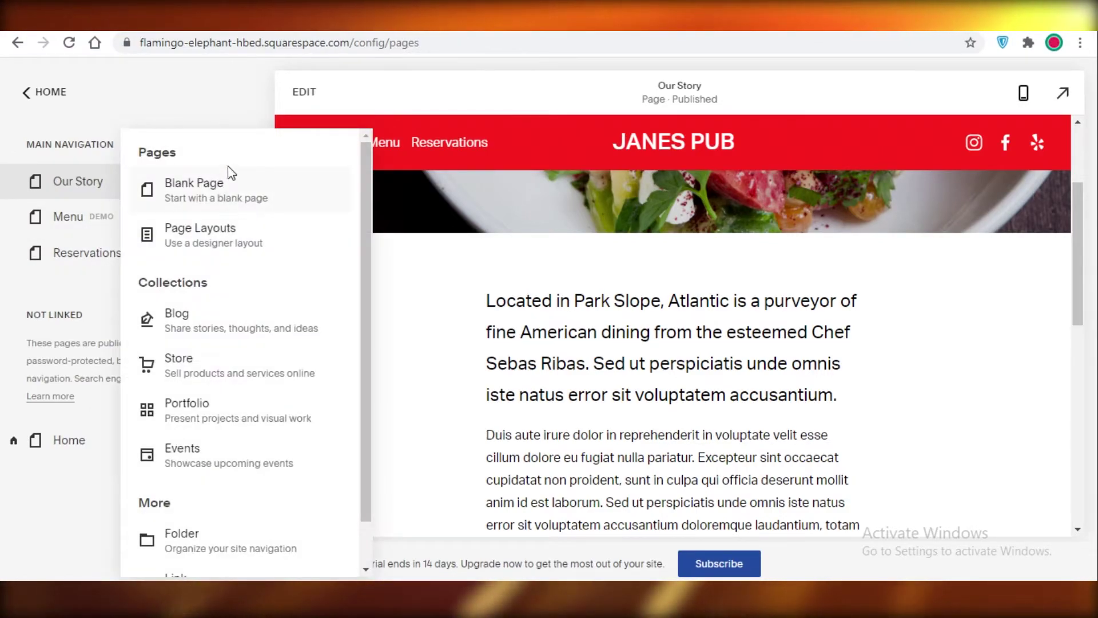
pyautogui.click(44, 92)
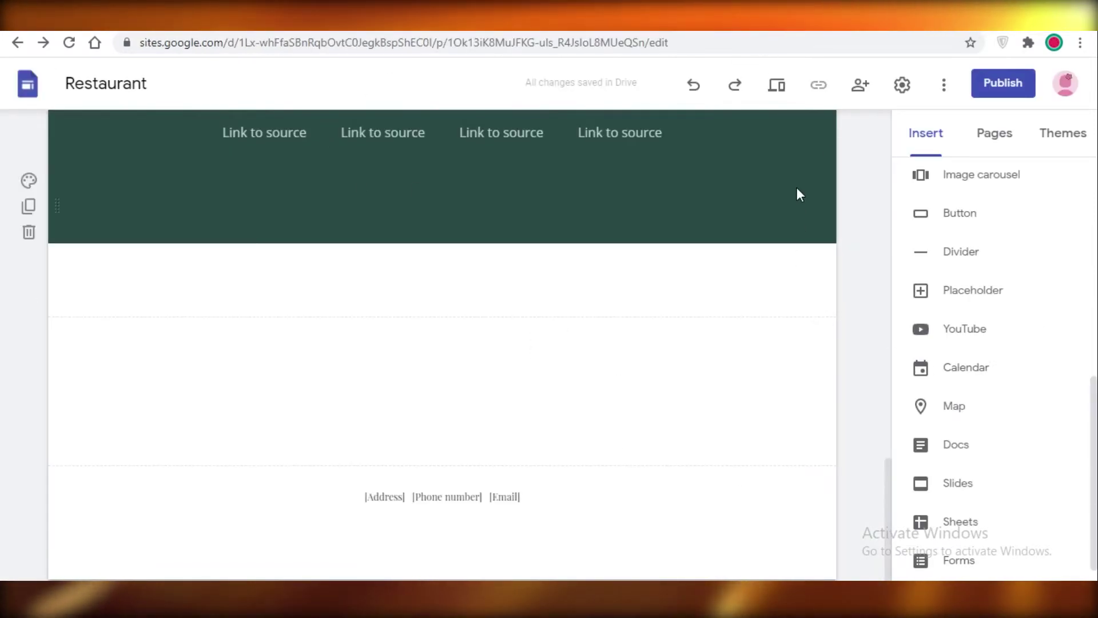
# Show the Restaurant site's Pages list, then its Themes list in the right panel.
pyautogui.scroll(-1, 1000, 162)
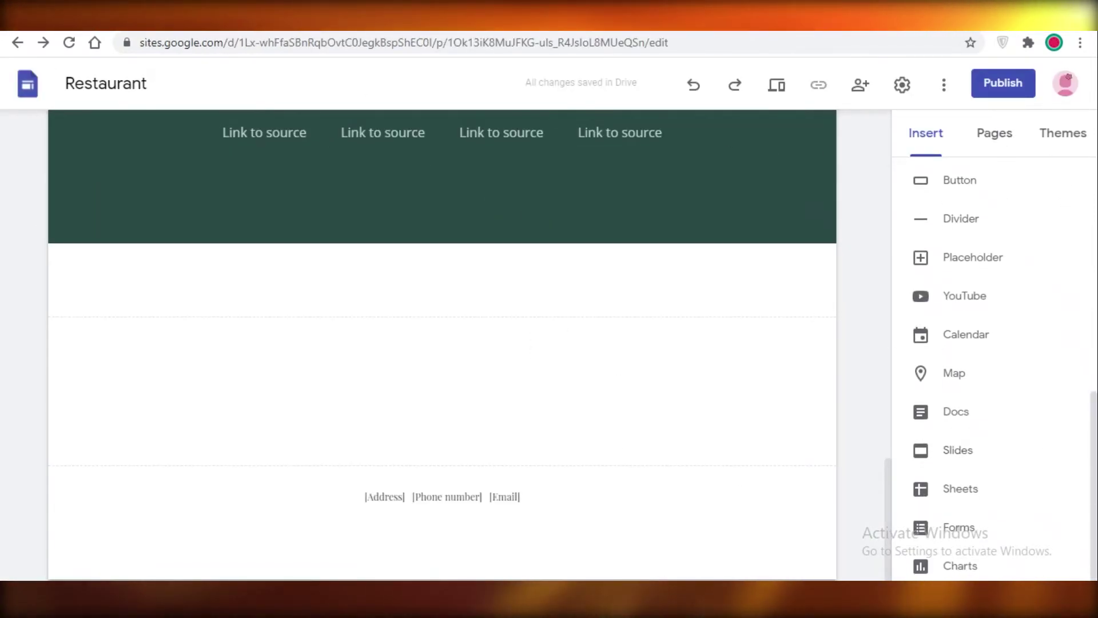
pyautogui.scroll(8, 936, 252)
pyautogui.click(983, 144)
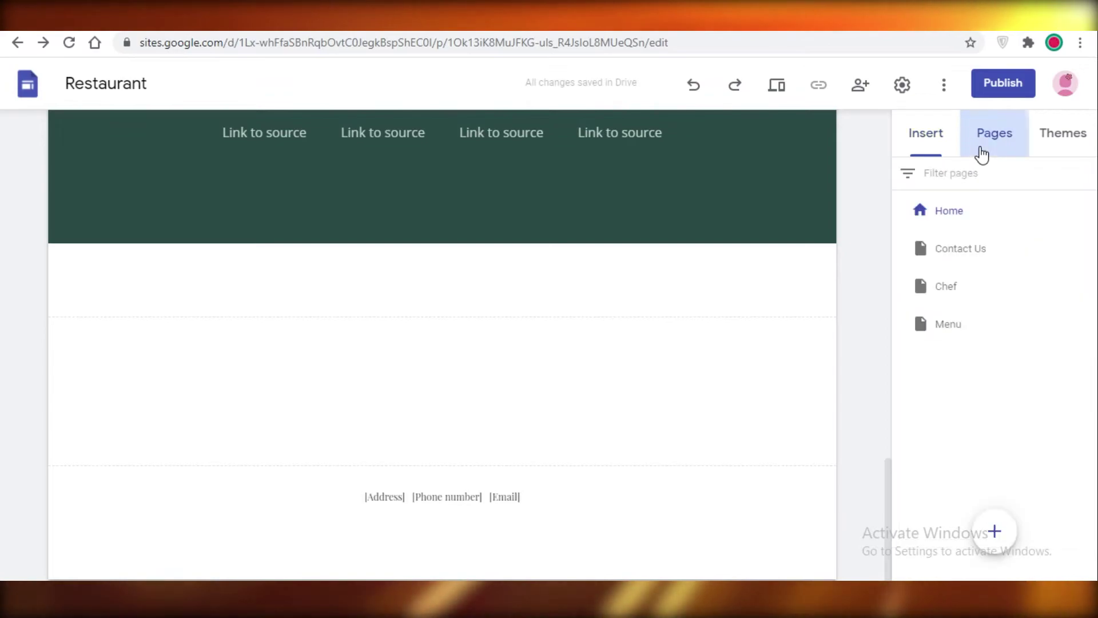
pyautogui.click(1070, 150)
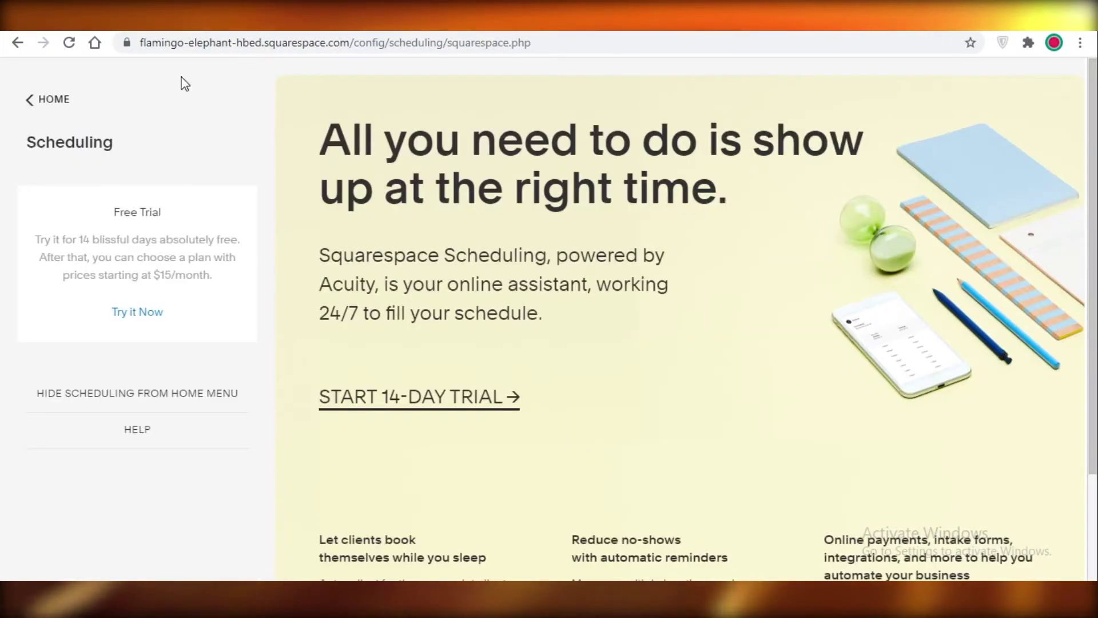
# Return to the HOME menu from Scheduling and view the live JANES PUB site's red header.
pyautogui.click(36, 101)
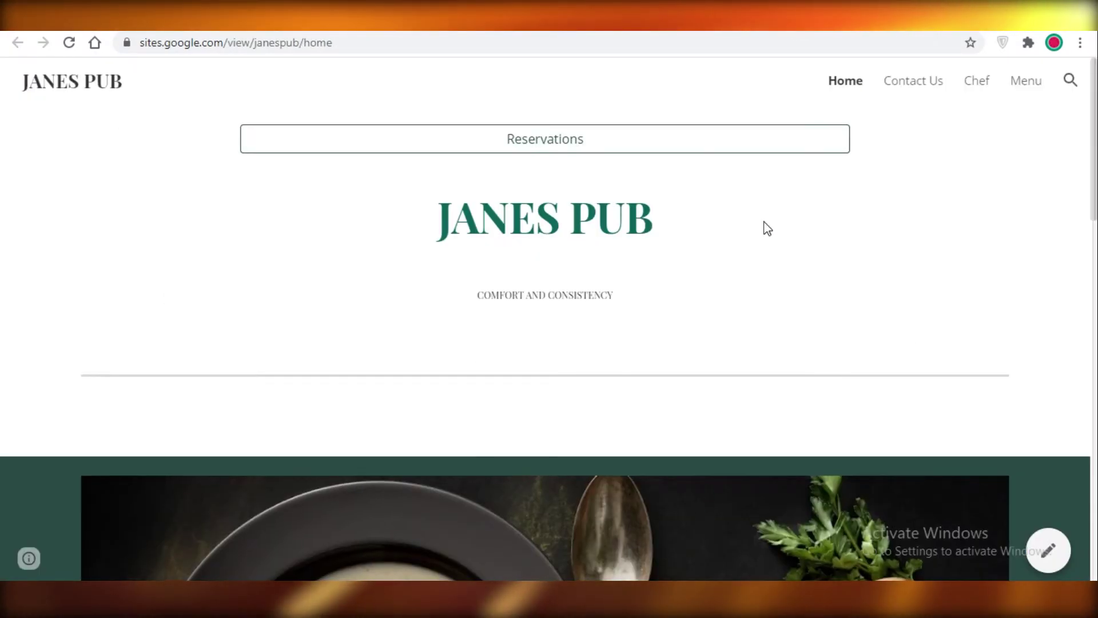
pyautogui.scroll(-12, 613, 252)
pyautogui.scroll(5, 901, 257)
pyautogui.scroll(10, 901, 261)
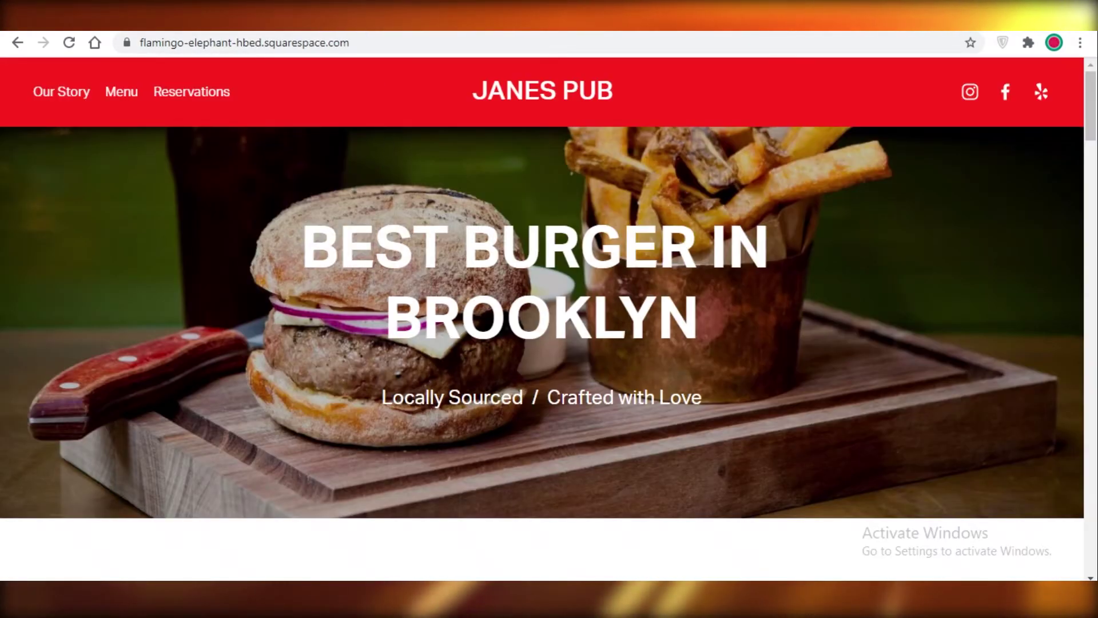
pyautogui.scroll(-15, 464, 260)
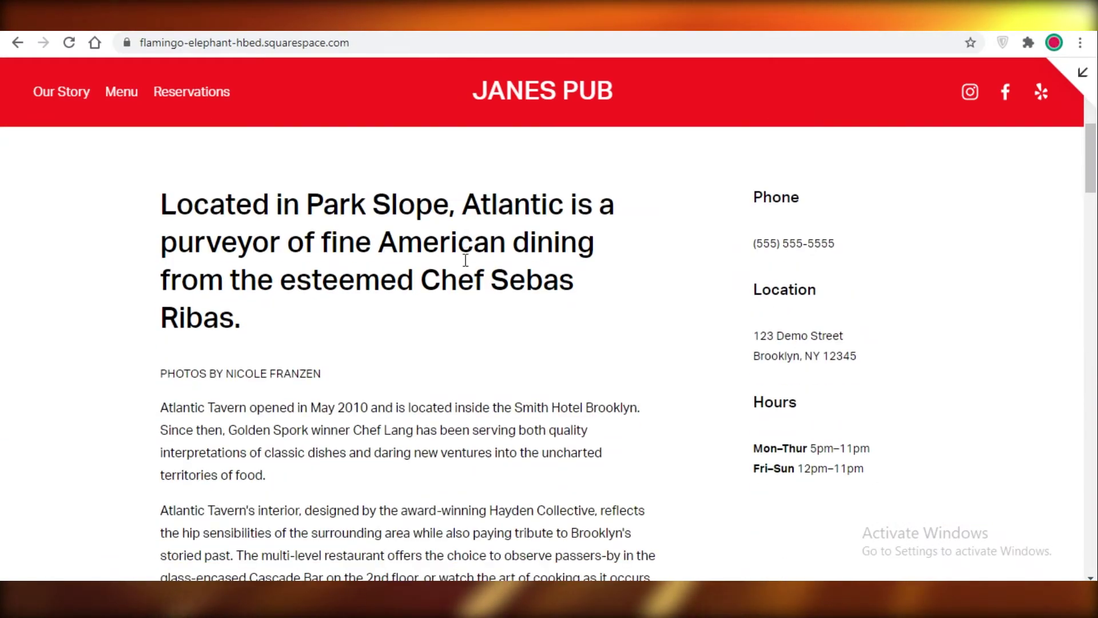
pyautogui.scroll(-20, 480, 295)
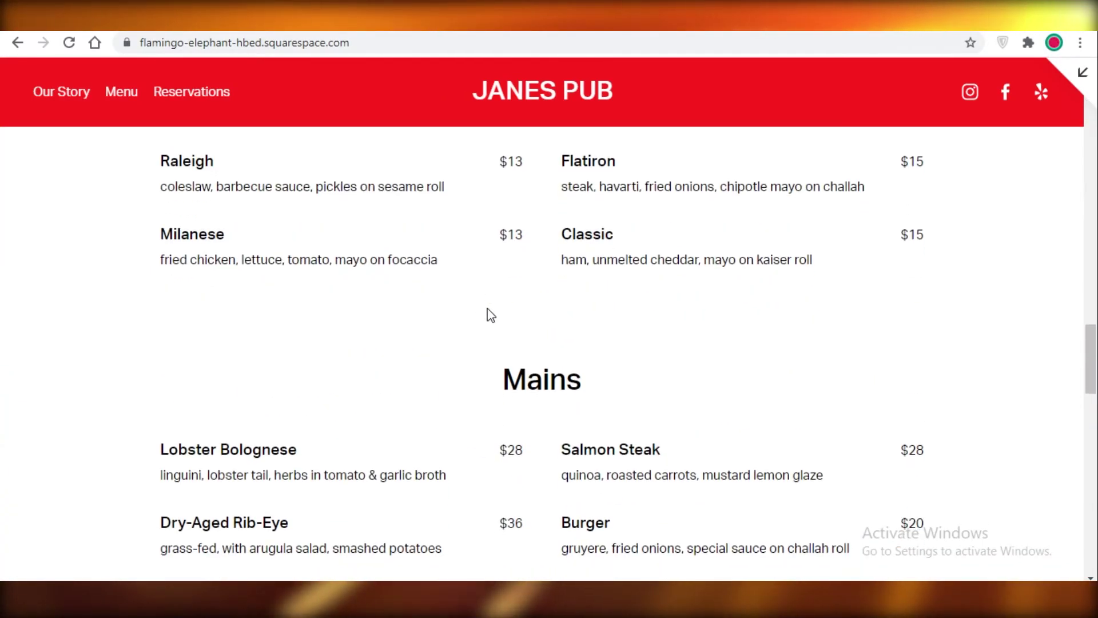
pyautogui.scroll(20, 1039, 510)
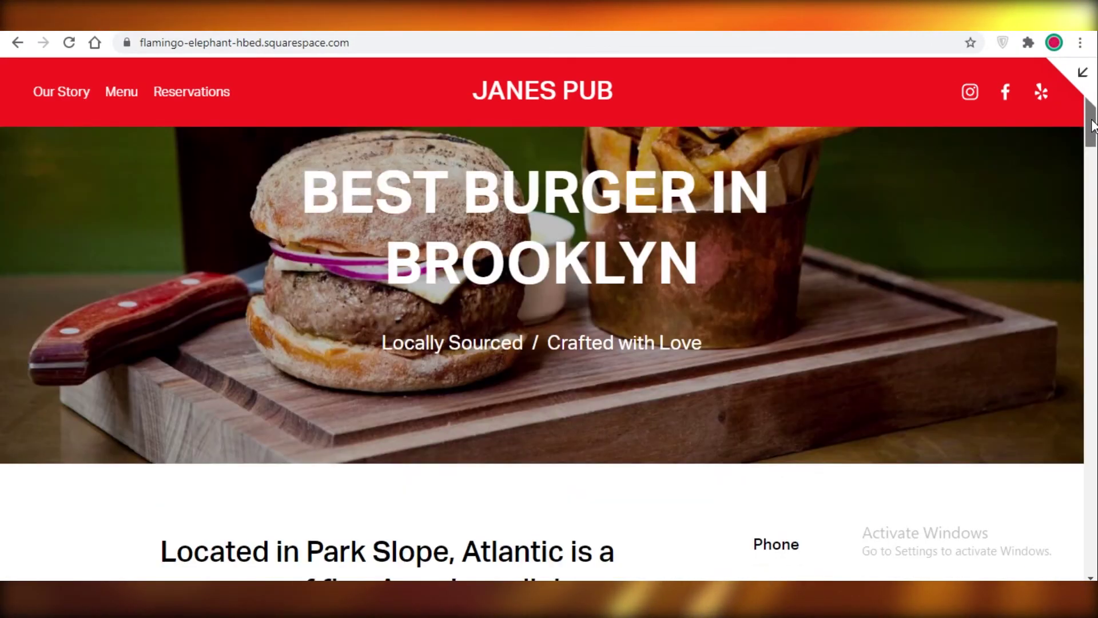
pyautogui.moveTo(1092, 126); pyautogui.dragTo(1083, 115)
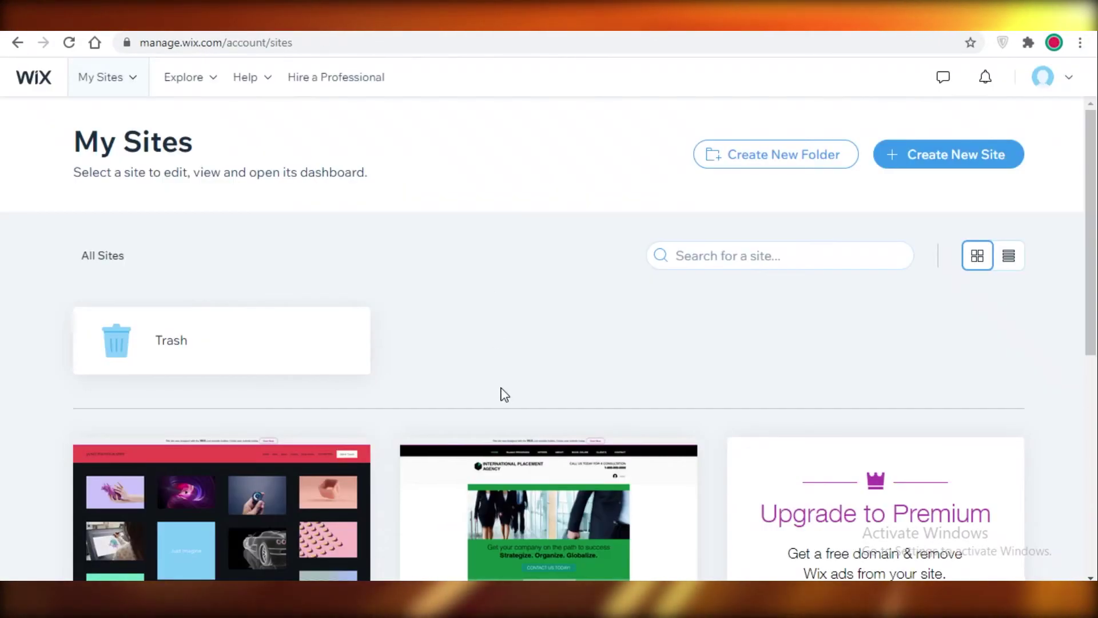
# Scroll through the JANES PHOTOGRAPHY gallery down to the Get in Touch contact form.
pyautogui.scroll(-7, 526, 417)
pyautogui.scroll(5, 526, 461)
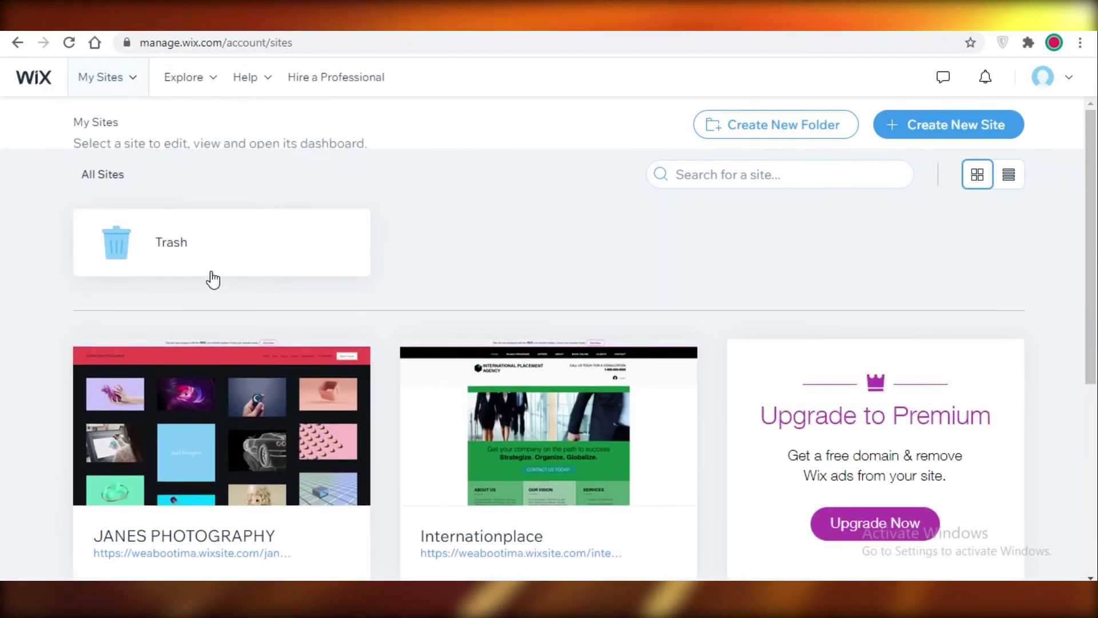
pyautogui.scroll(2, 213, 279)
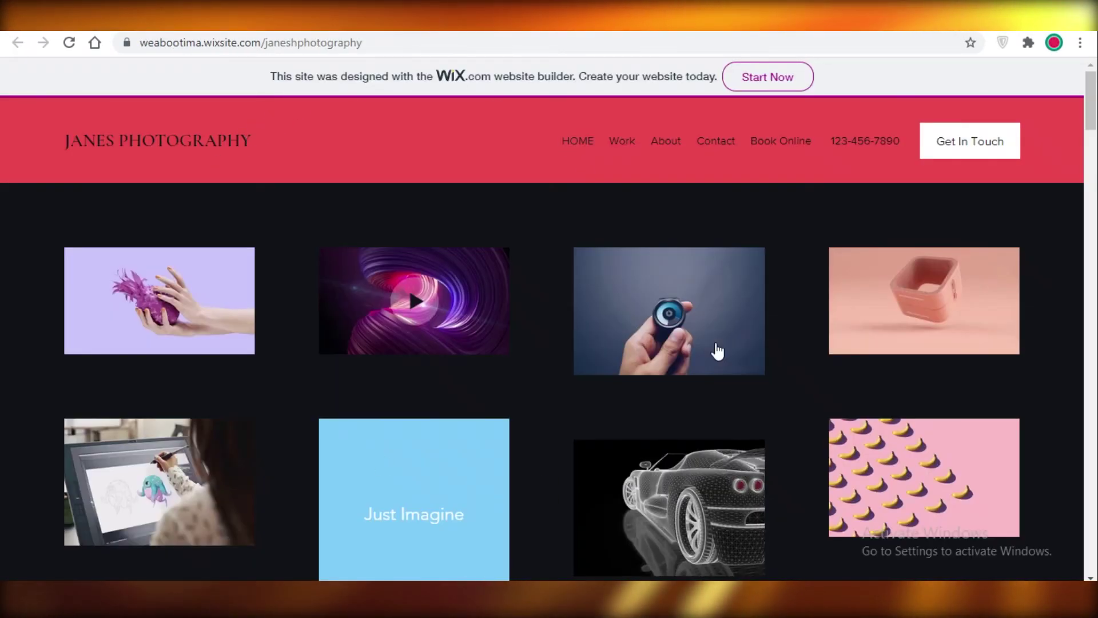
pyautogui.scroll(-5, 743, 315)
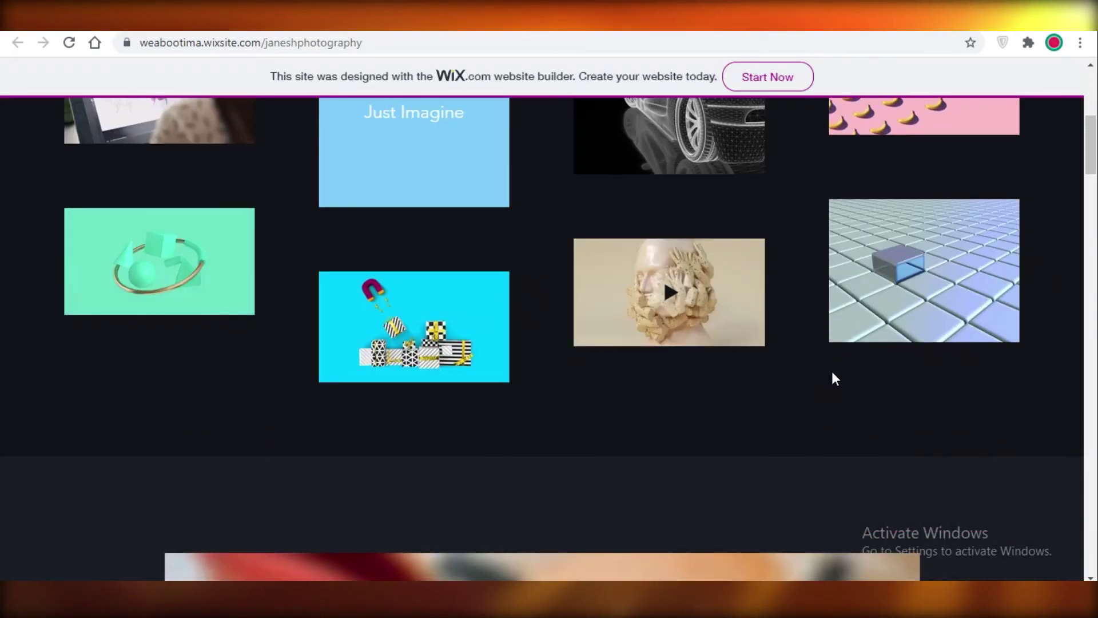
pyautogui.scroll(-15, 833, 378)
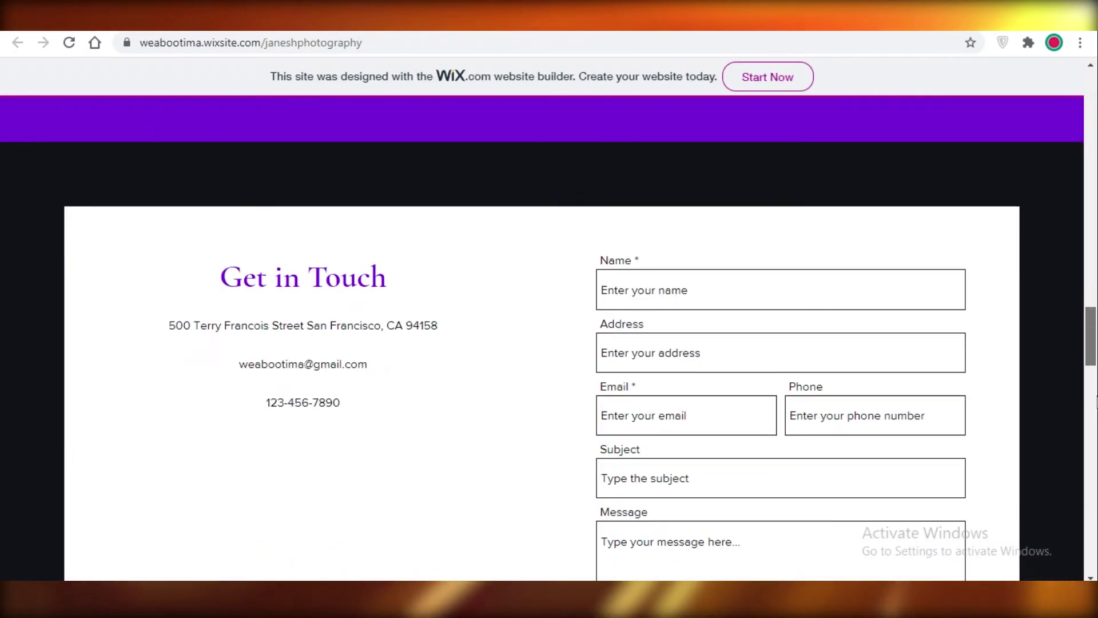
pyautogui.moveTo(1091, 394); pyautogui.dragTo(1091, 71)
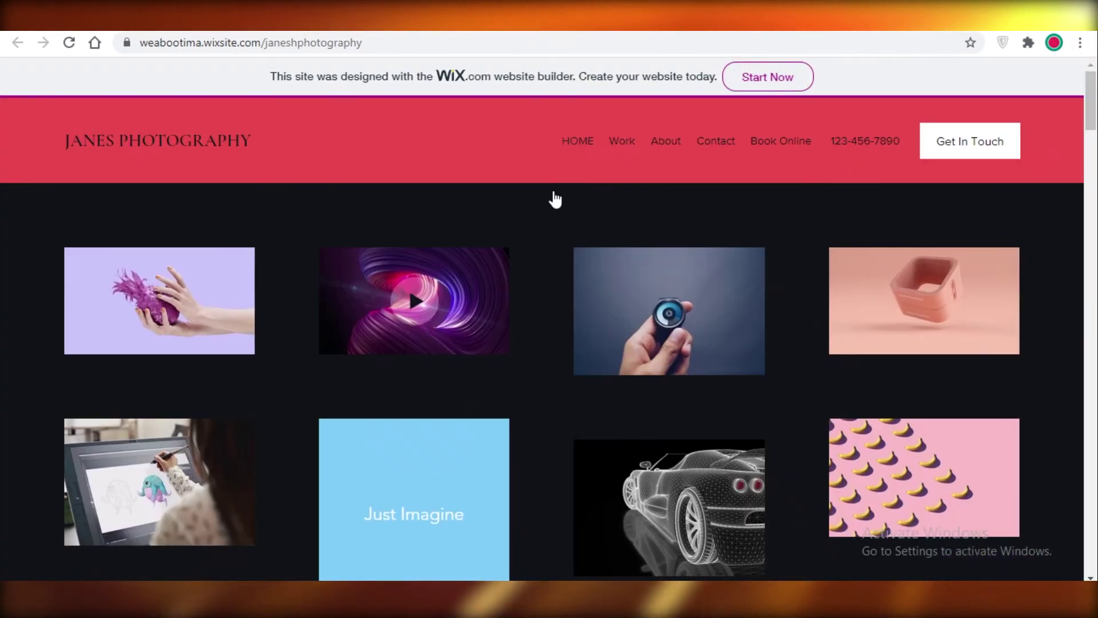
pyautogui.moveTo(1096, 109); pyautogui.dragTo(1066, 357)
pyautogui.scroll(-9, 1066, 358)
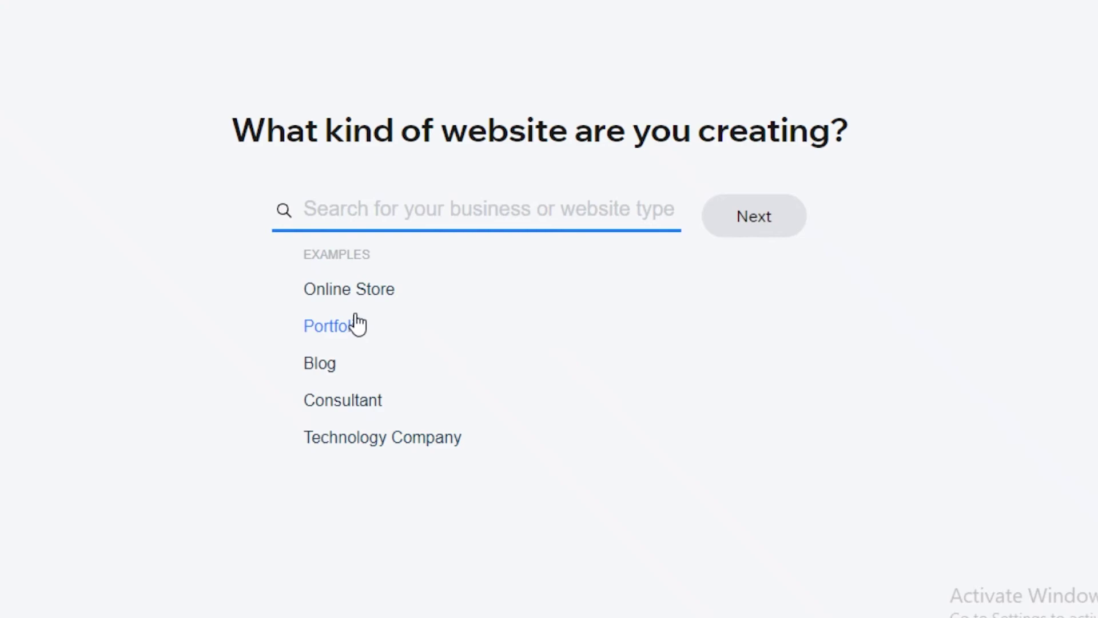
# Choose Blog as the kind of website to create.
pyautogui.click(723, 229)
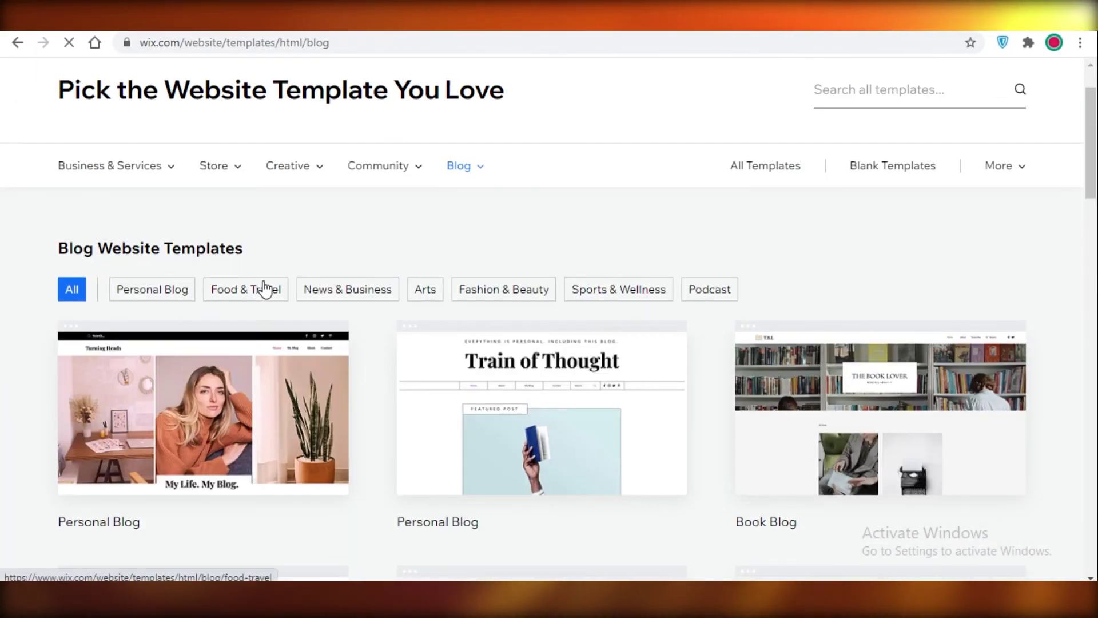
# Scroll through the gallery of Wix blog templates.
pyautogui.scroll(-20, 264, 288)
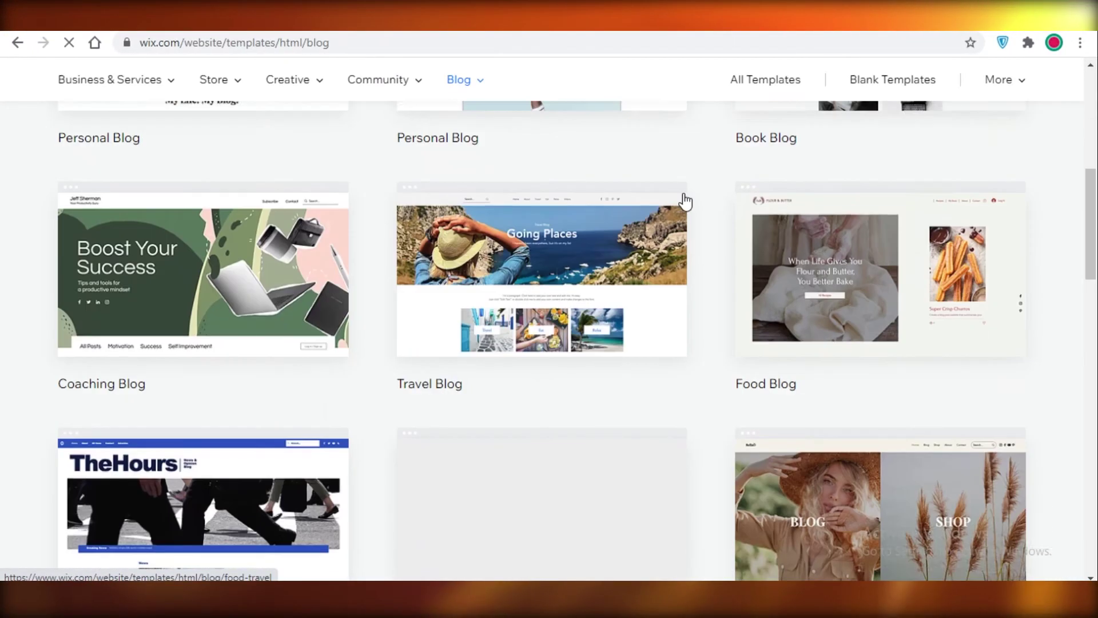
pyautogui.scroll(10, 525, 256)
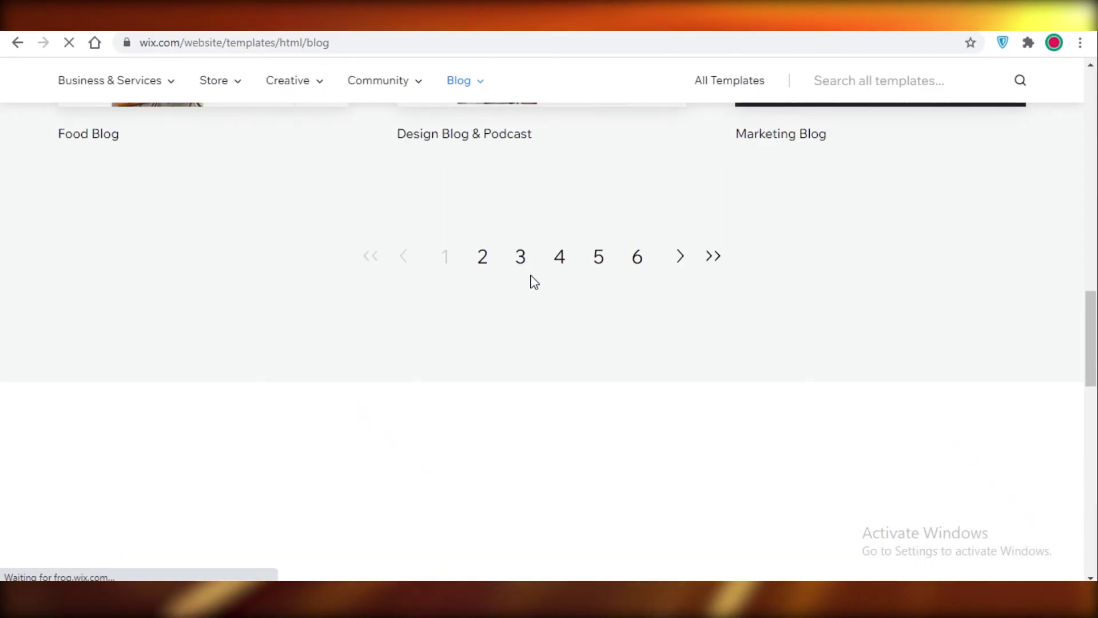
pyautogui.scroll(12, 400, 289)
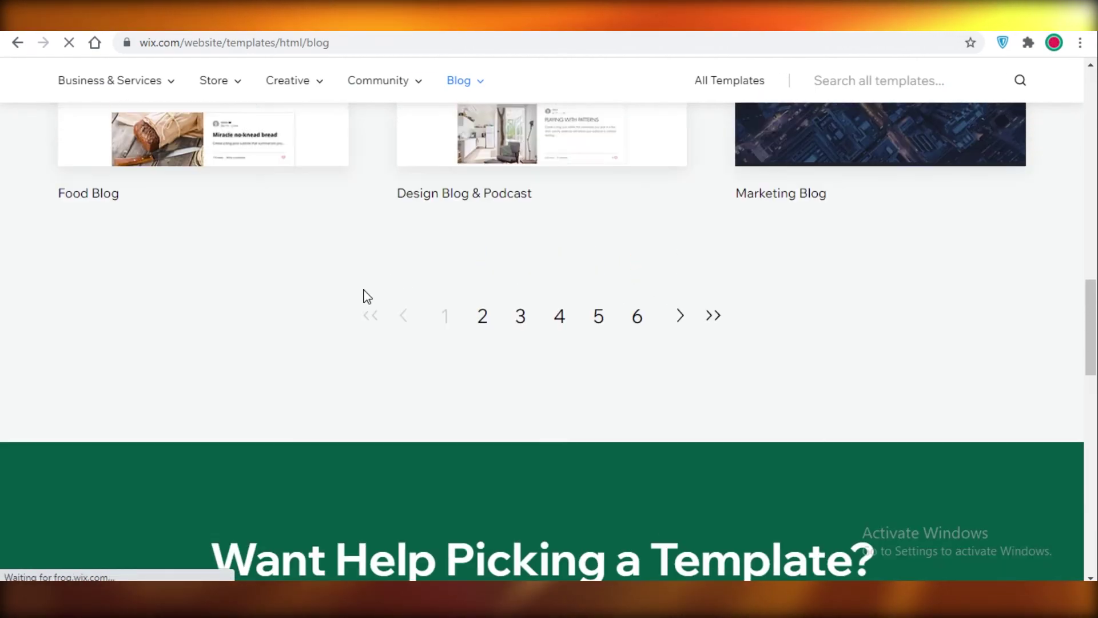
pyautogui.scroll(4, 153, 176)
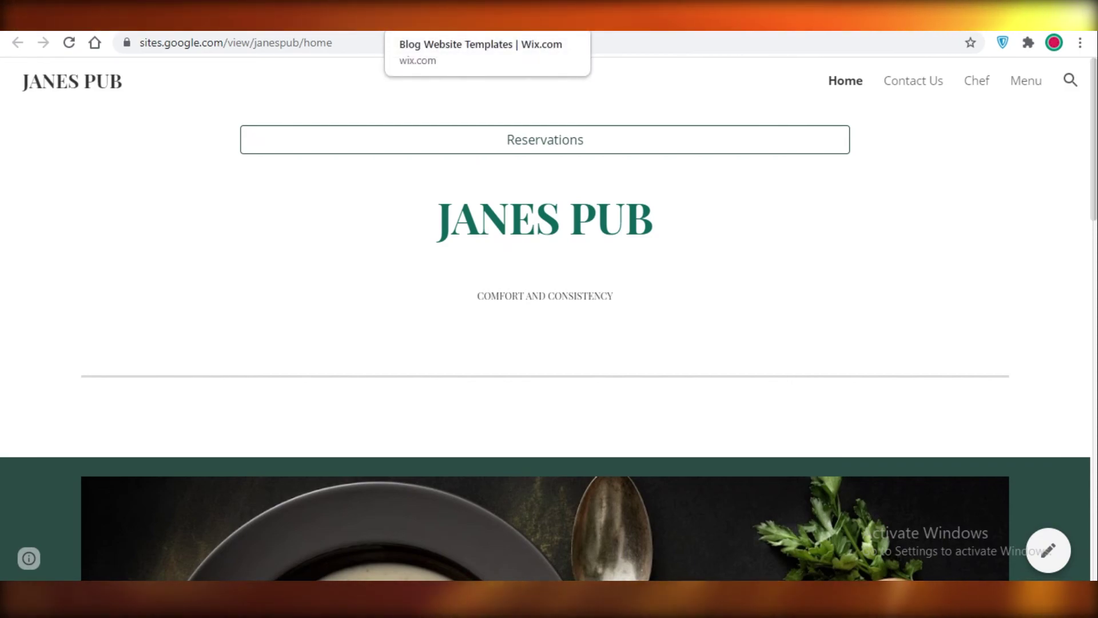
# Revisit the Wix blog templates, then switch back to the Google Sites JANES PUB tab.
pyautogui.click(446, 17)
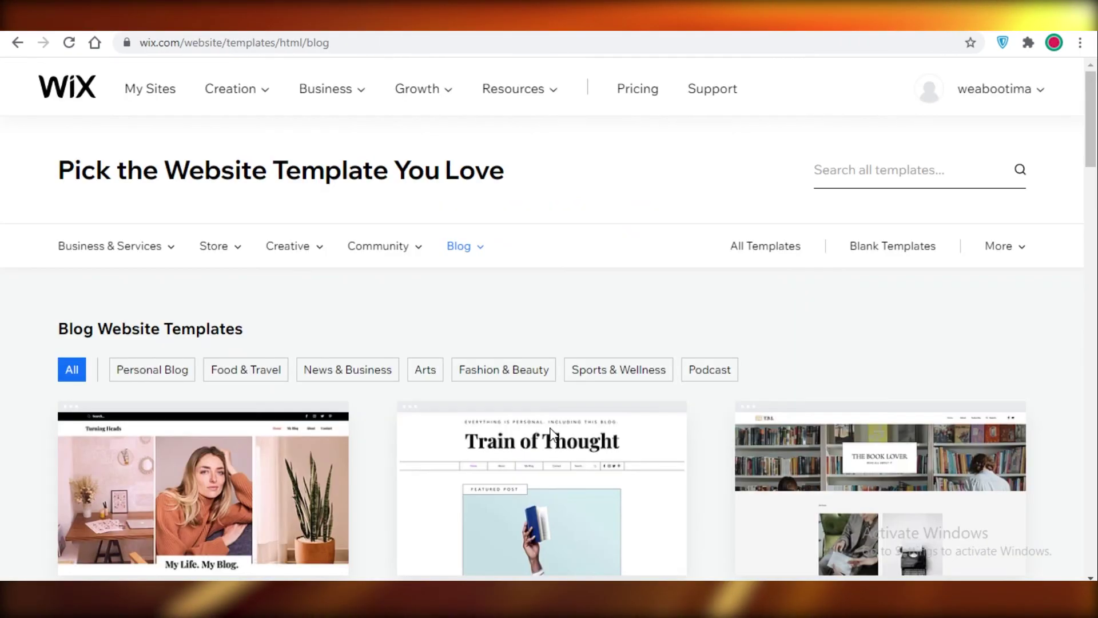
pyautogui.scroll(-5, 407, 217)
pyautogui.scroll(-4, 427, 242)
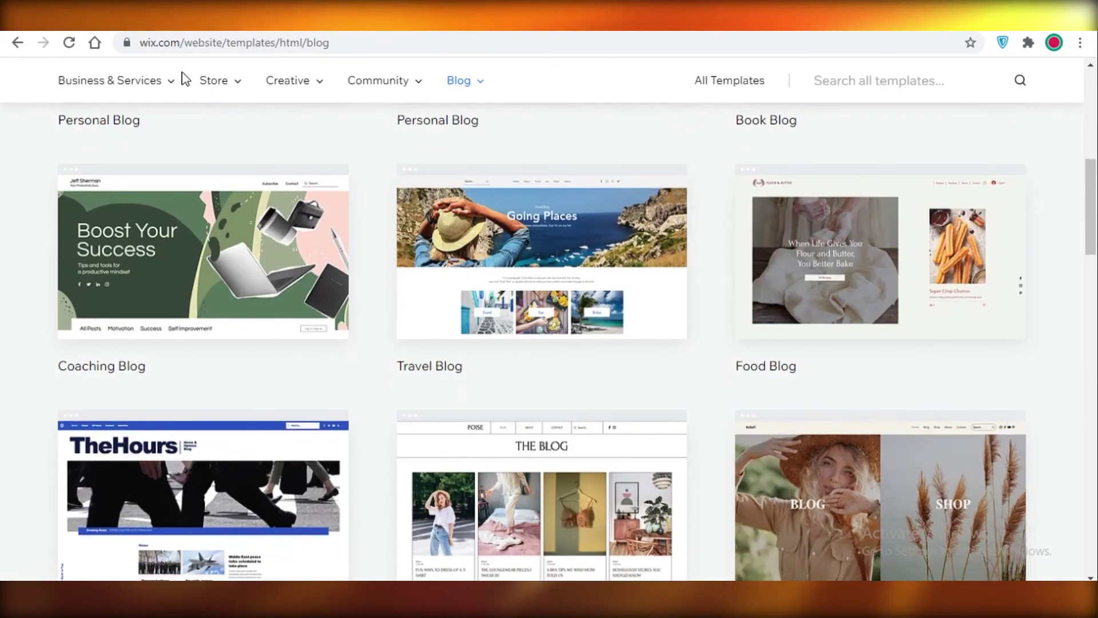
pyautogui.hotkey('ctrl', 'shift', 'Tab')
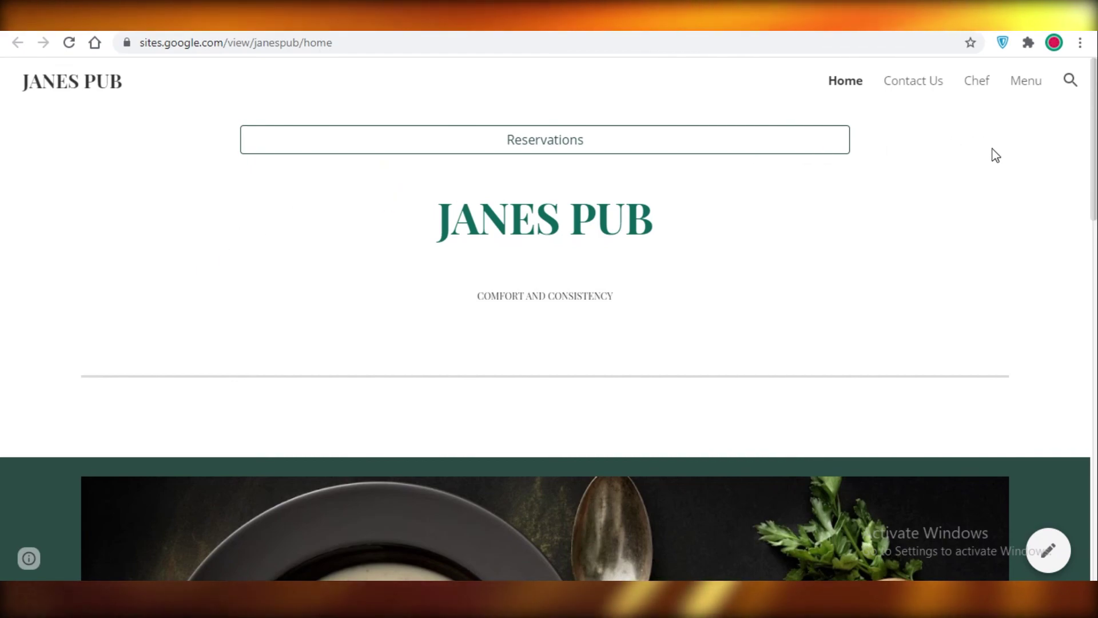
# Cycle through the Wix, Squarespace and Google Sites tabs, ending on Squarespace JANES PUB.
pyautogui.hotkey('ctrl', 'shift', 'Tab')
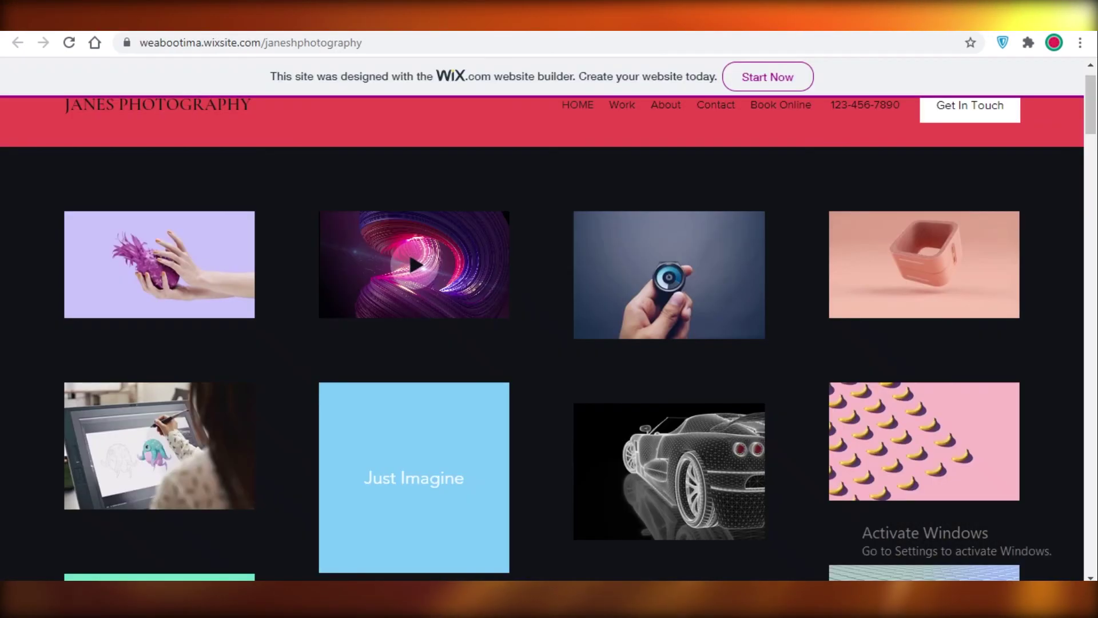
pyautogui.hotkey('ctrl', 'shift', 'Tab')
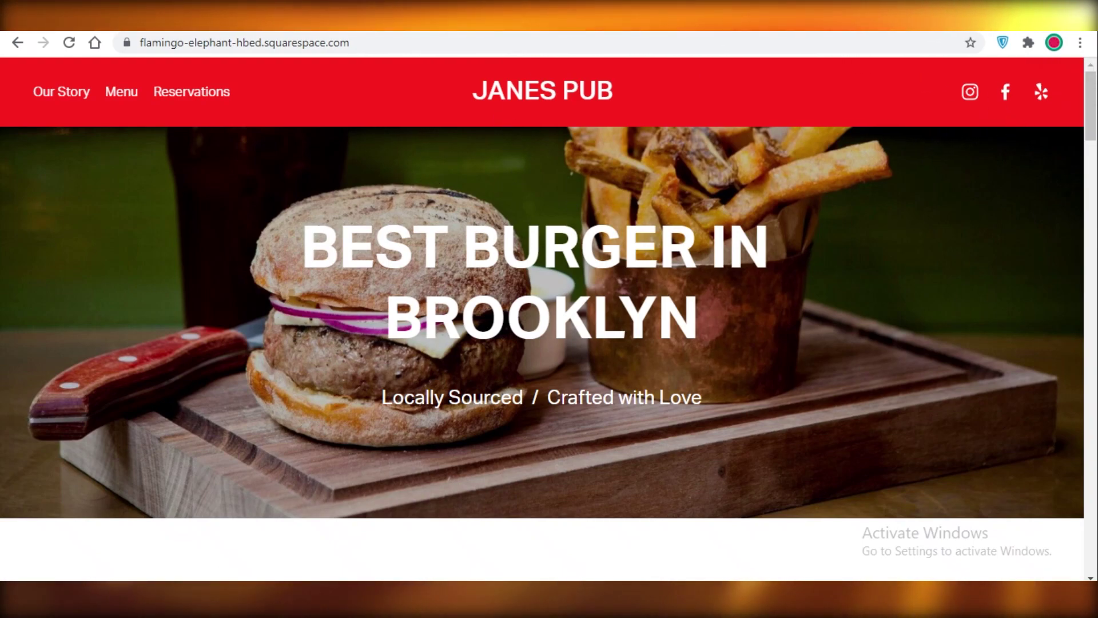
pyautogui.hotkey('ctrl', 'Tab')
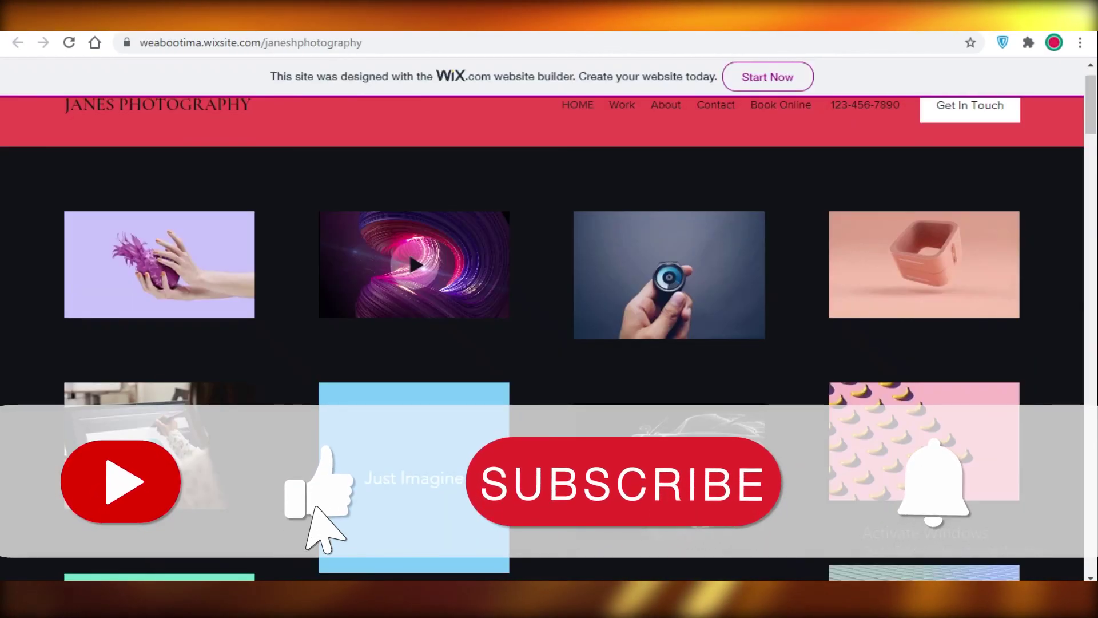
pyautogui.hotkey('ctrl', 'Tab')
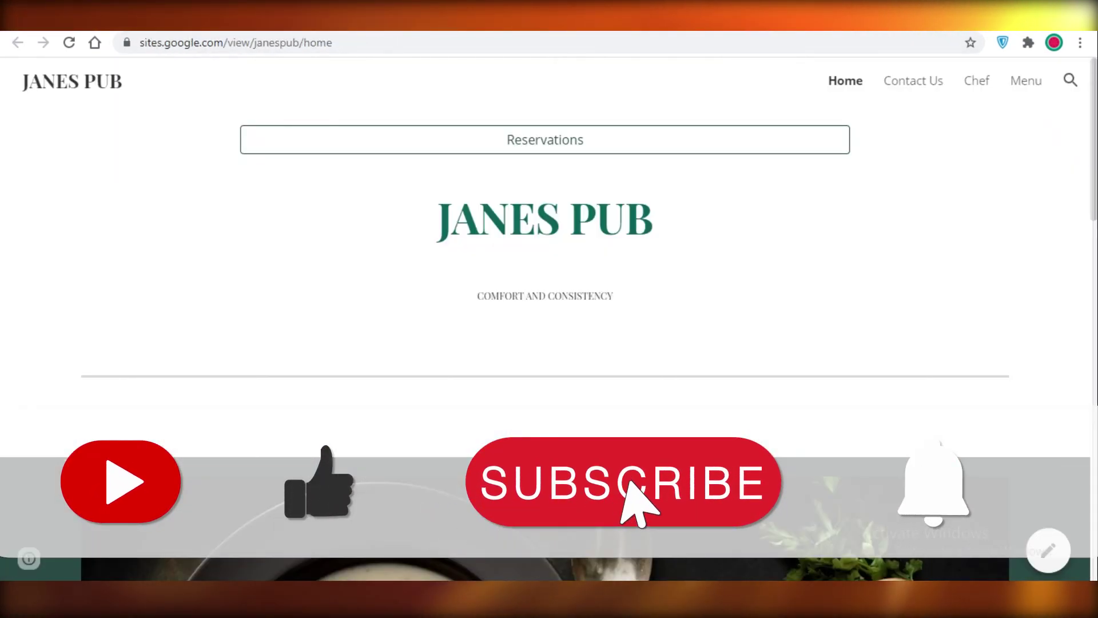
pyautogui.hotkey('ctrl', 'Tab')
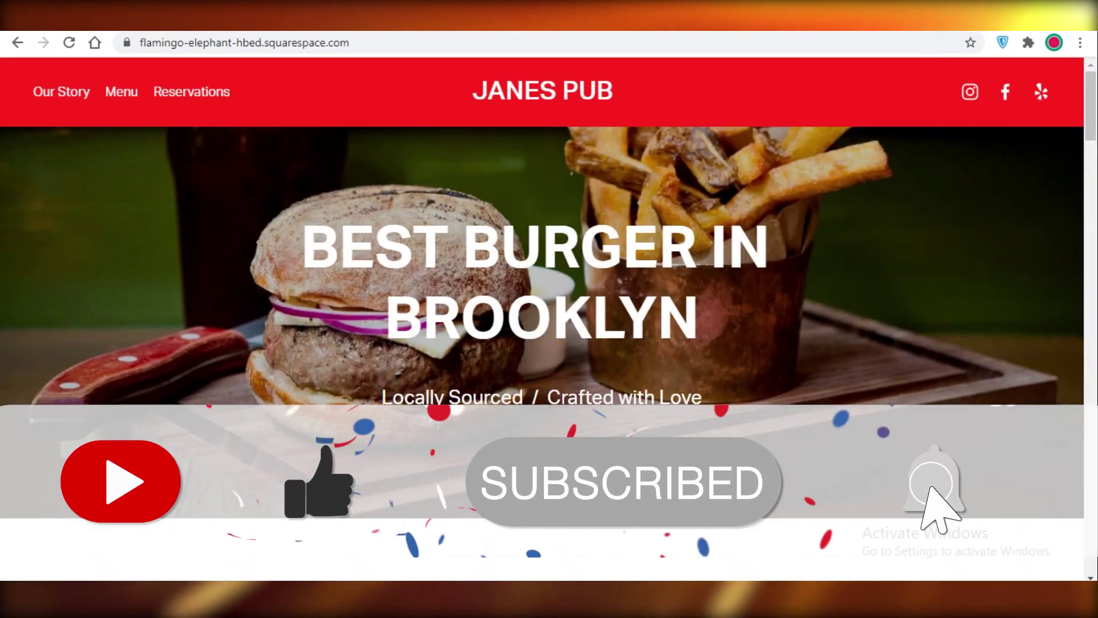